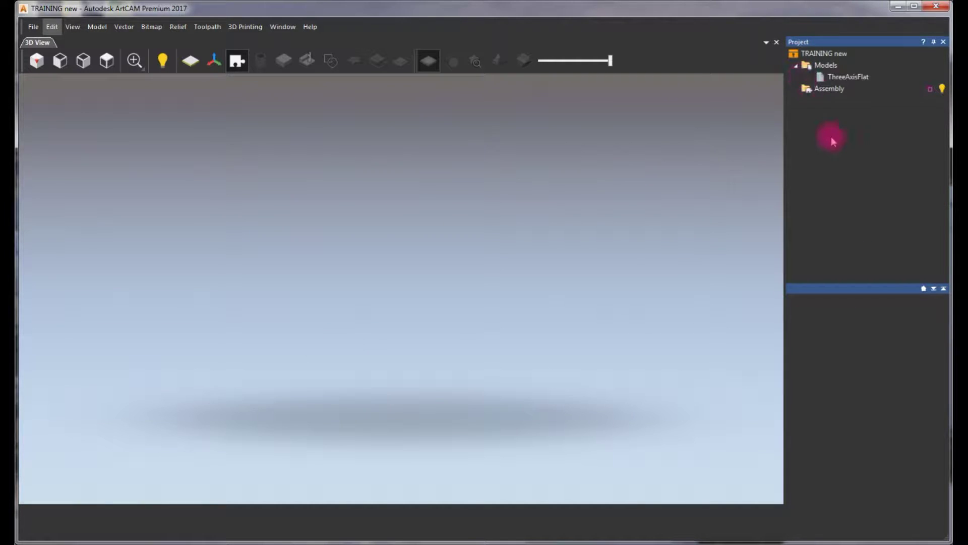
# Create a rotary shank model named Cathedral Shank, American size 7, 8 mm wide and 2 mm thick, at 30 pix/mm.
pyautogui.click(893, 64)
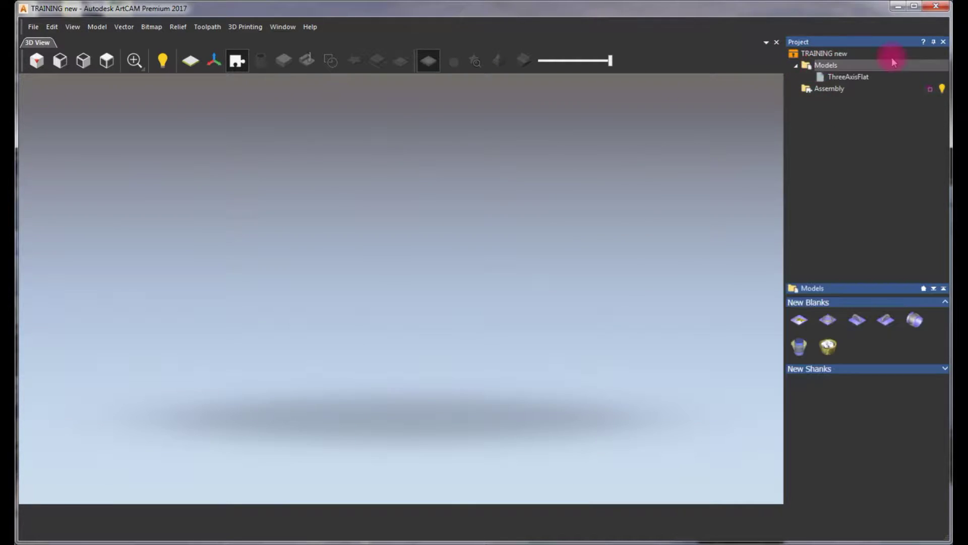
pyautogui.click(916, 321)
pyautogui.click(901, 305)
pyautogui.moveTo(882, 305); pyautogui.dragTo(943, 301)
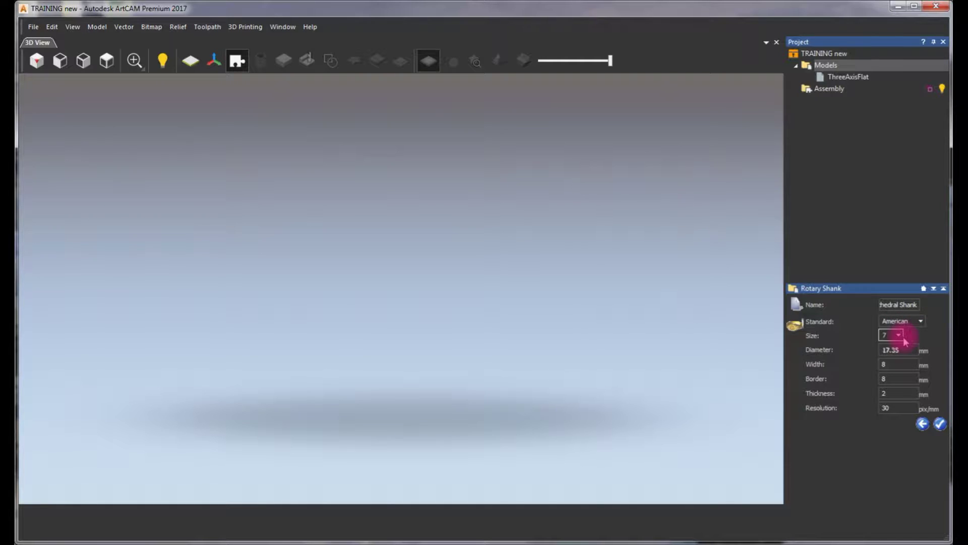
pyautogui.click(941, 426)
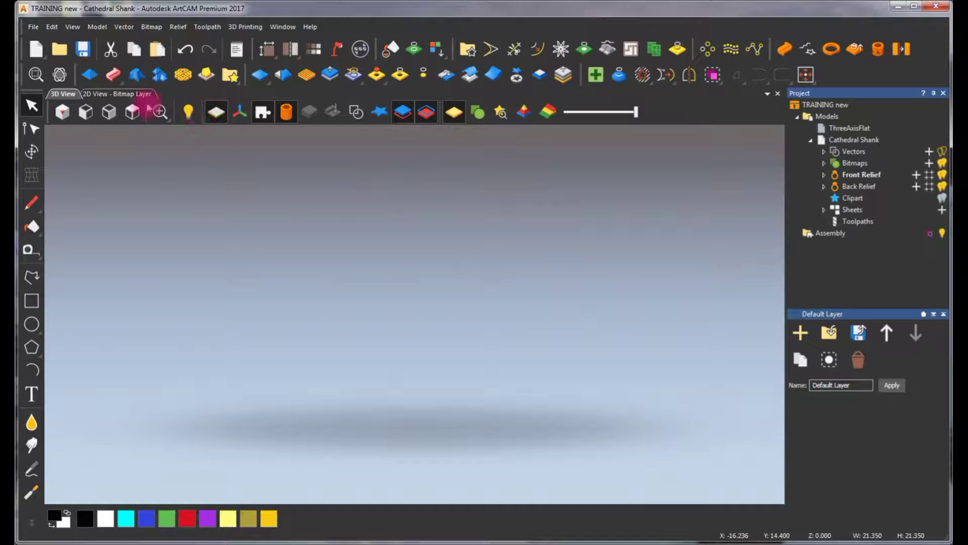
# Examine the Cathedral Shank's flat layout and its ring profile circles in the 2D view.
pyautogui.click(134, 94)
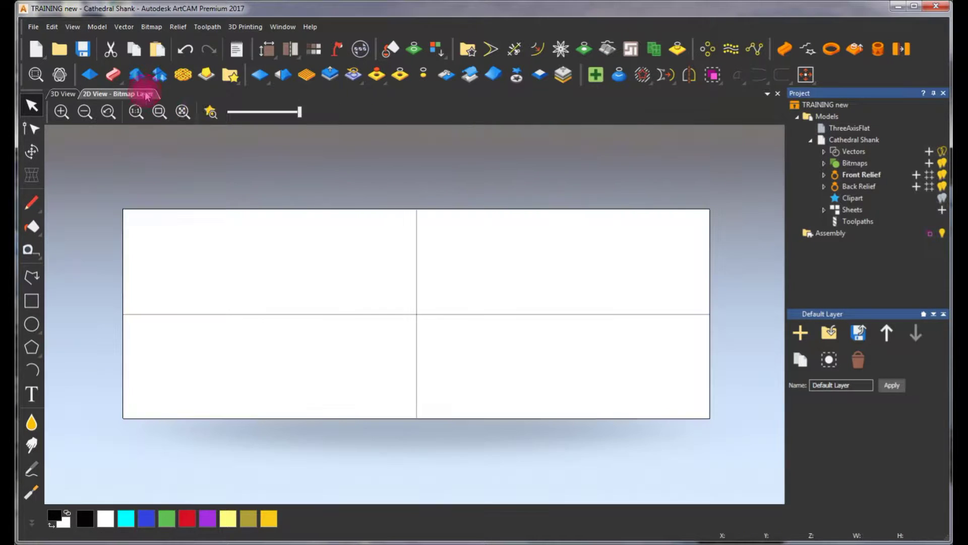
pyautogui.scroll(-2, 411, 357)
pyautogui.scroll(4, 425, 352)
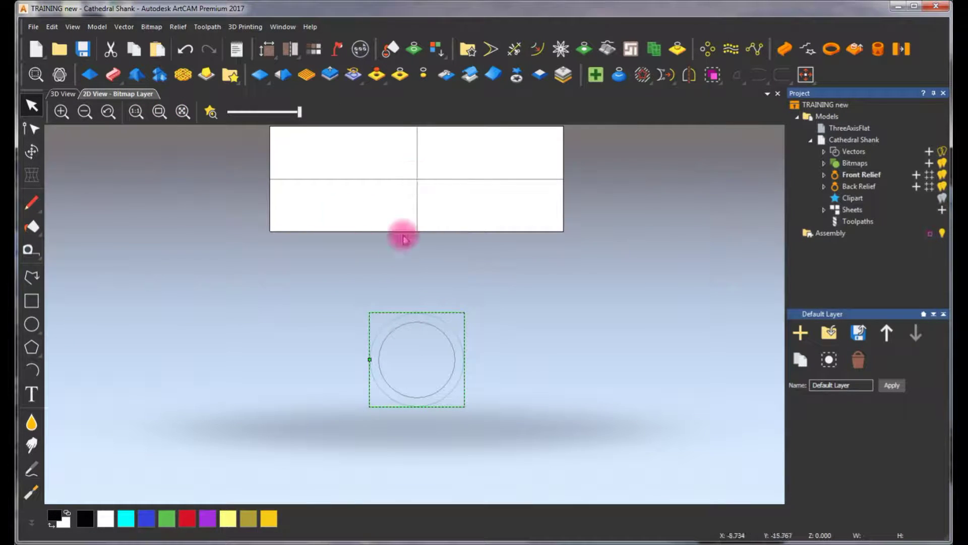
pyautogui.scroll(-4, 436, 320)
pyautogui.scroll(4, 428, 343)
pyautogui.scroll(2, 381, 328)
pyautogui.scroll(-2, 398, 253)
pyautogui.scroll(-2, 418, 254)
pyautogui.scroll(2, 425, 292)
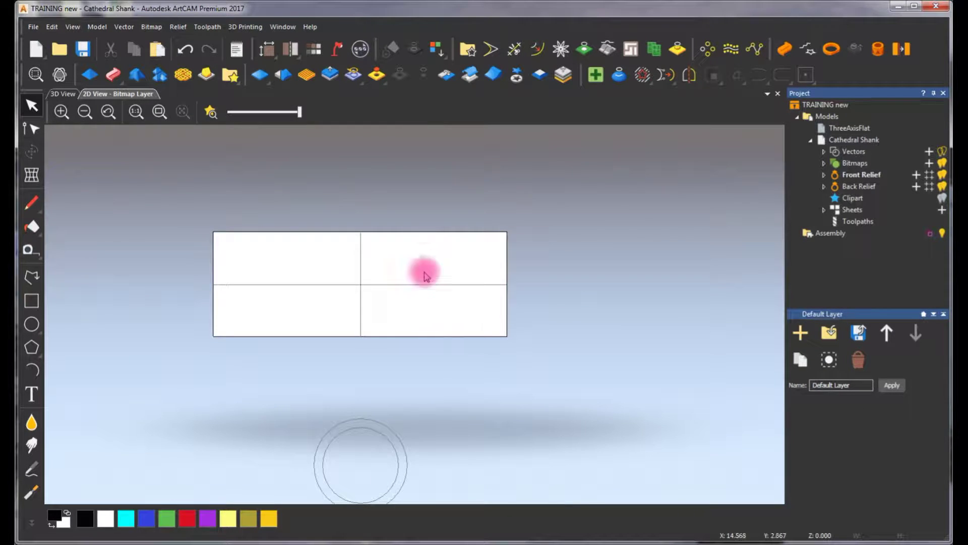
pyautogui.click(861, 175)
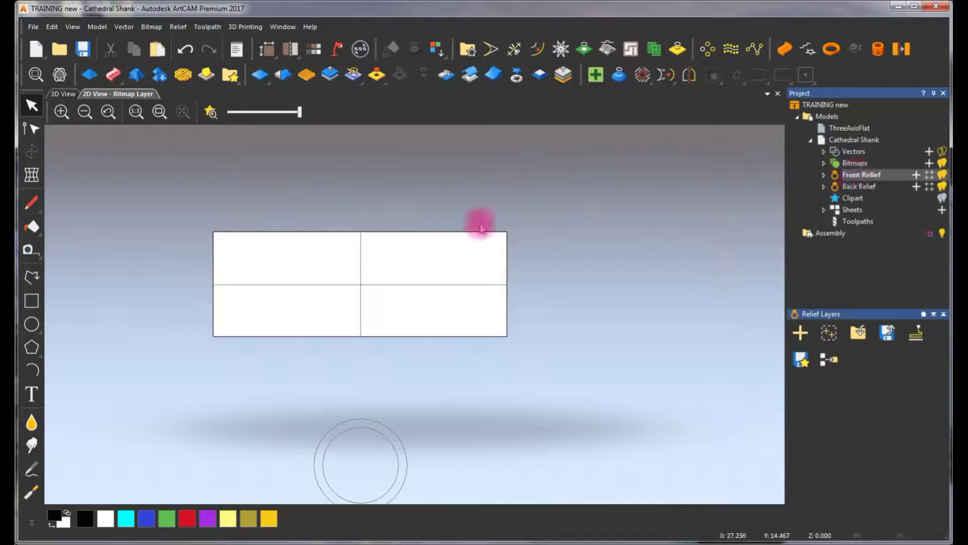
pyautogui.scroll(-2, 353, 310)
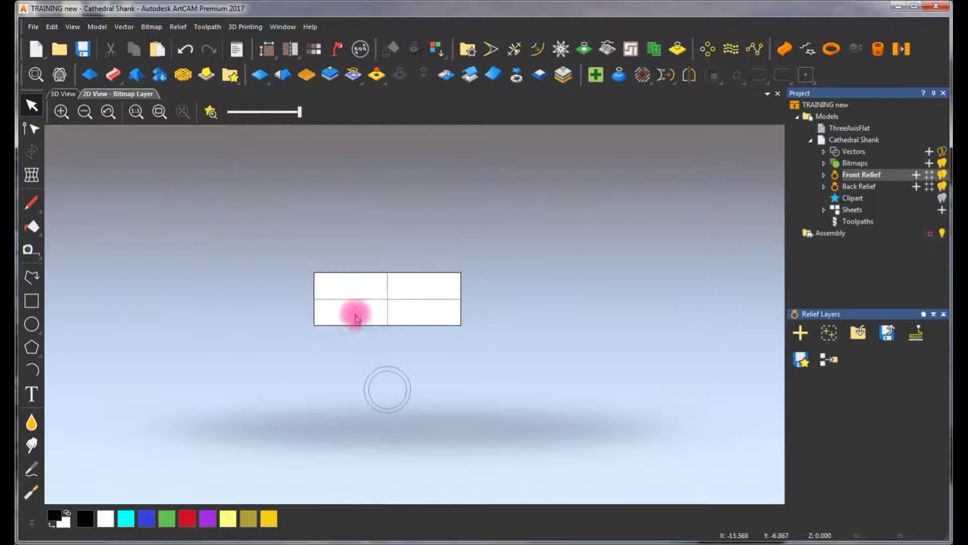
pyautogui.scroll(2, 374, 322)
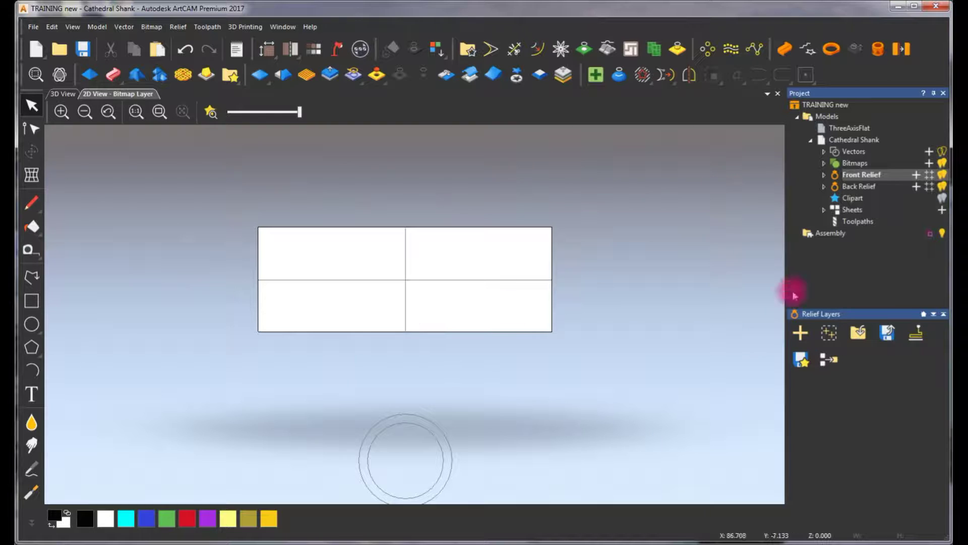
# Open the component library for the assembly and switch it to the Settings library.
pyautogui.click(833, 235)
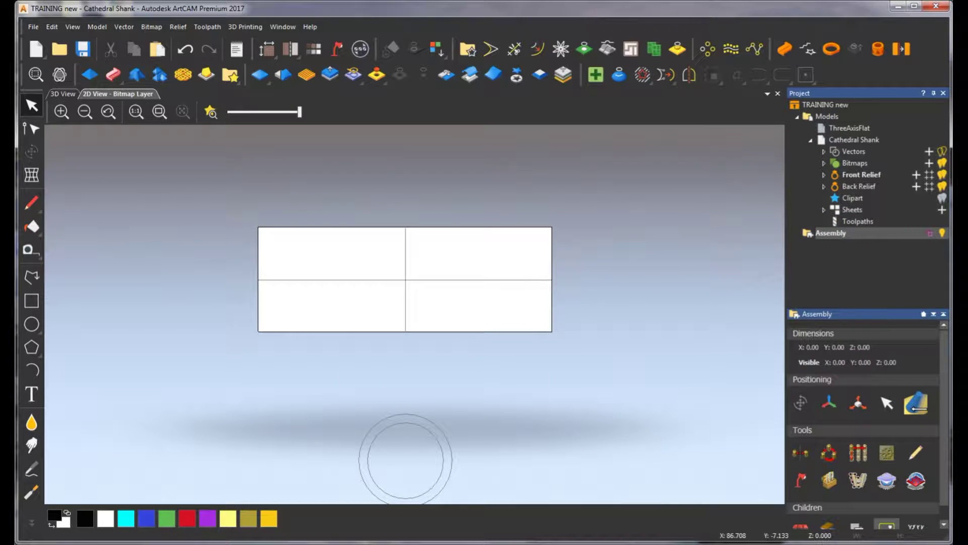
pyautogui.scroll(-1, 946, 489)
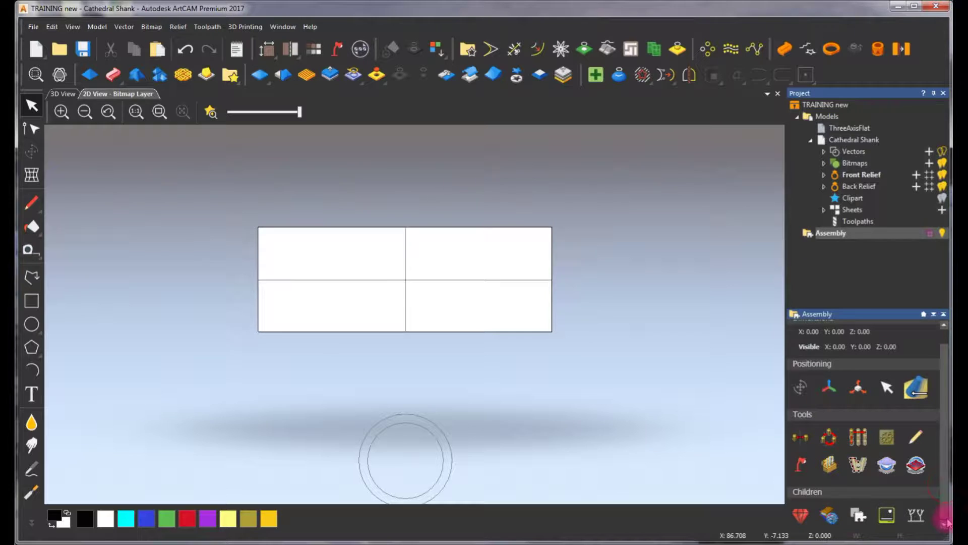
pyautogui.click(830, 517)
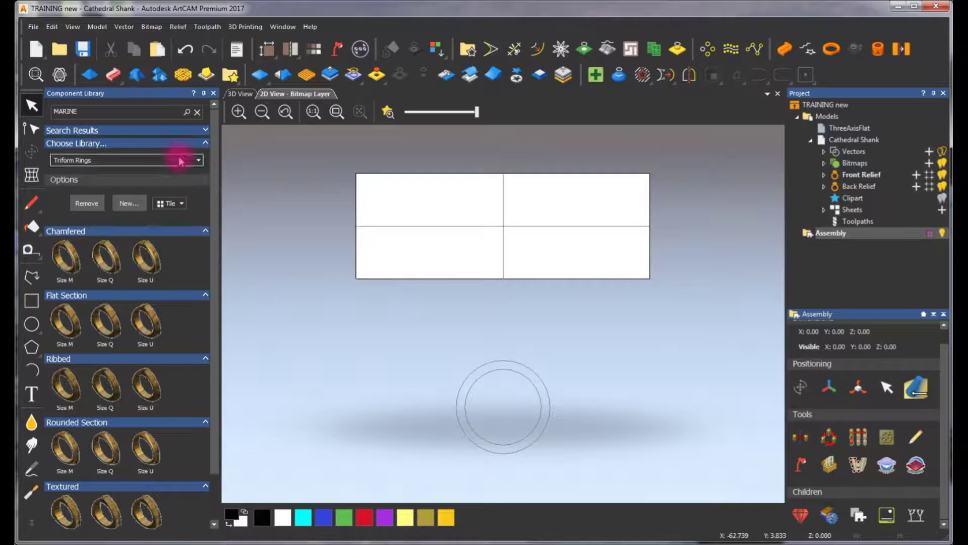
pyautogui.click(206, 130)
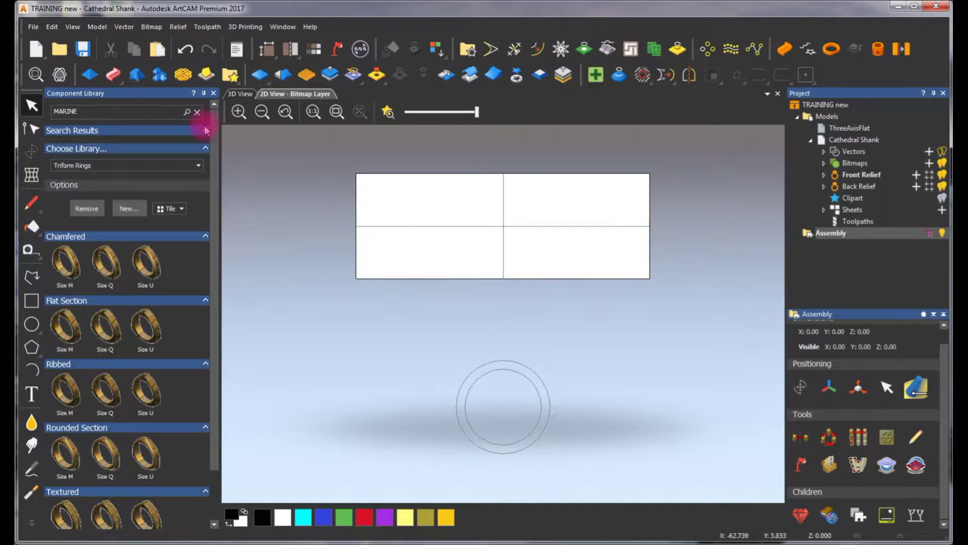
pyautogui.click(206, 131)
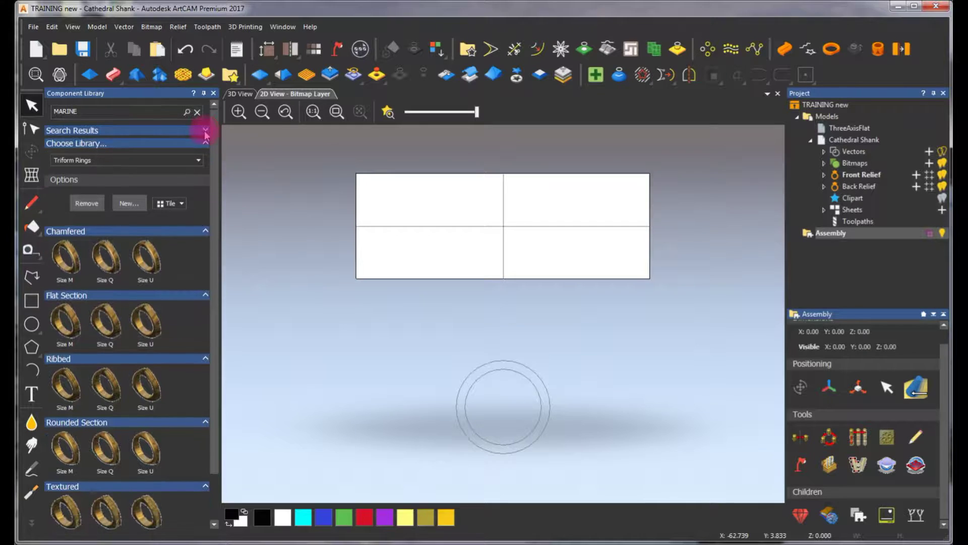
pyautogui.moveTo(211, 194); pyautogui.dragTo(218, 323)
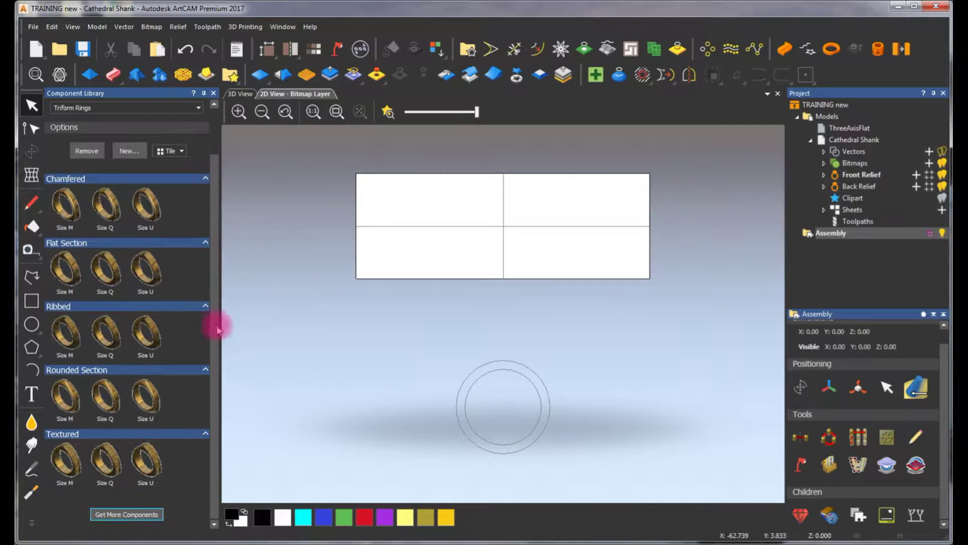
pyautogui.click(194, 107)
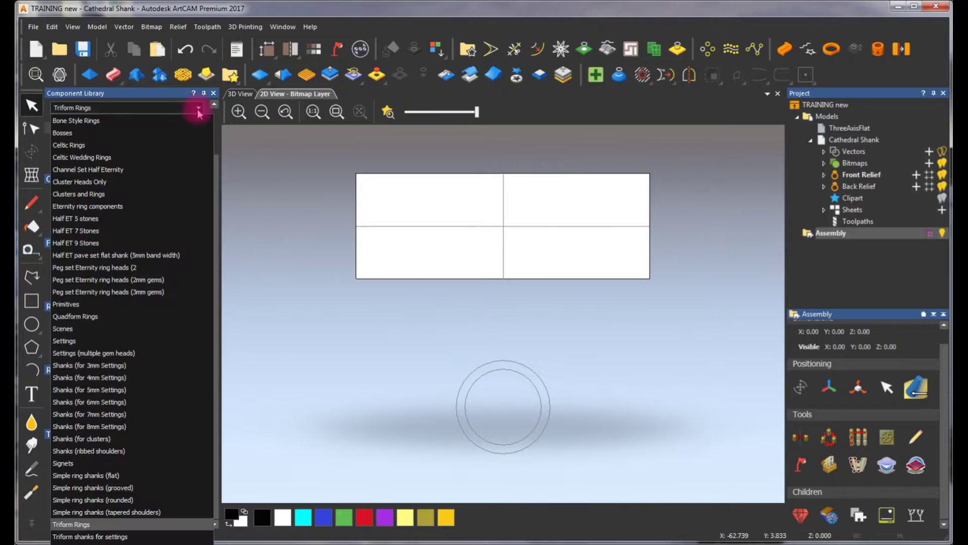
pyautogui.click(76, 341)
# Import the R6CA6mm six-claw stone setting into the assembly with a diameter of 8.0 mm.
pyautogui.moveTo(210, 147); pyautogui.dragTo(212, 357)
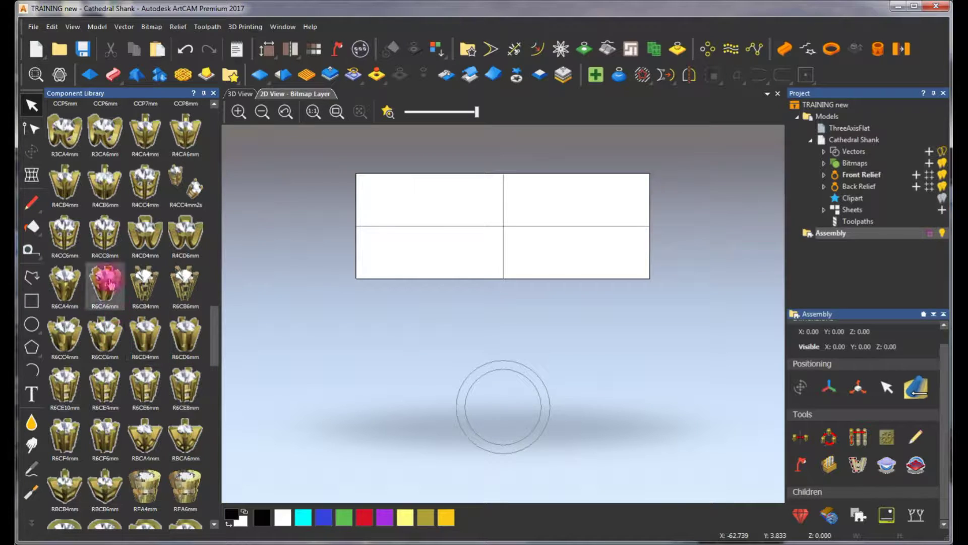
pyautogui.click(106, 282)
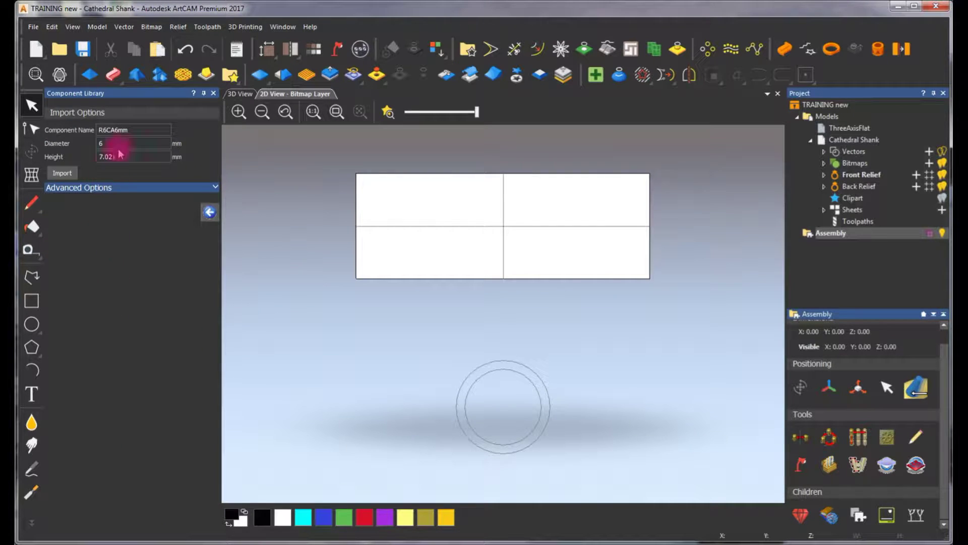
pyautogui.click(132, 144)
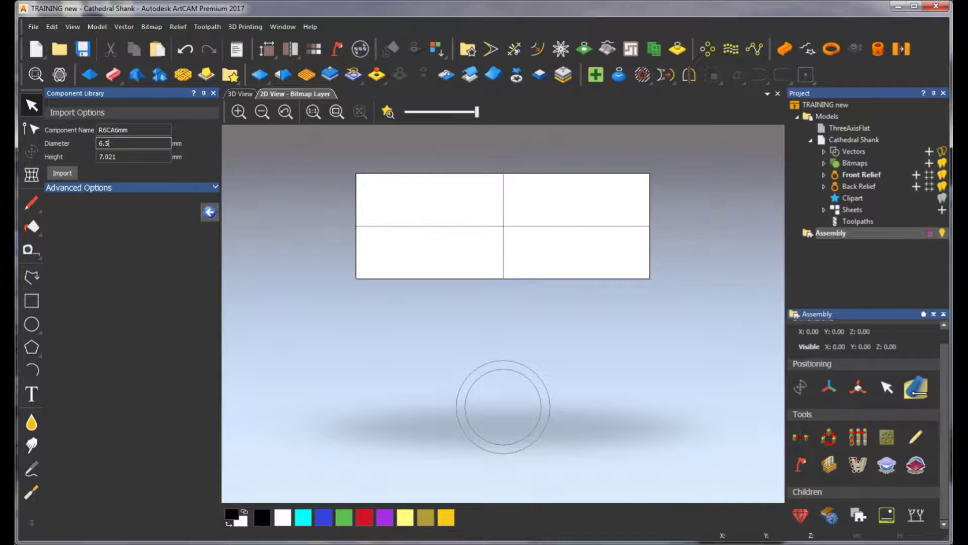
pyautogui.moveTo(116, 142); pyautogui.dragTo(29, 139)
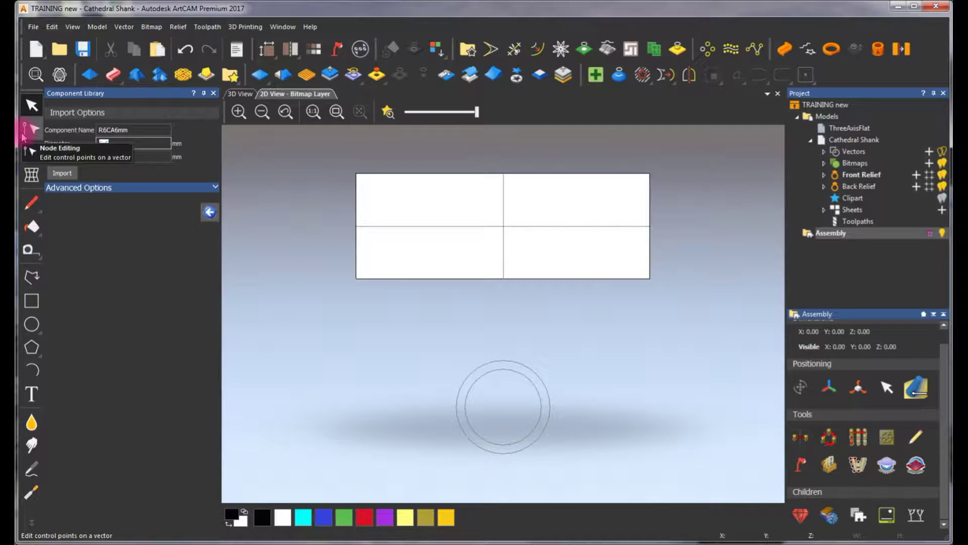
pyautogui.write('8.')
pyautogui.press('Tab')
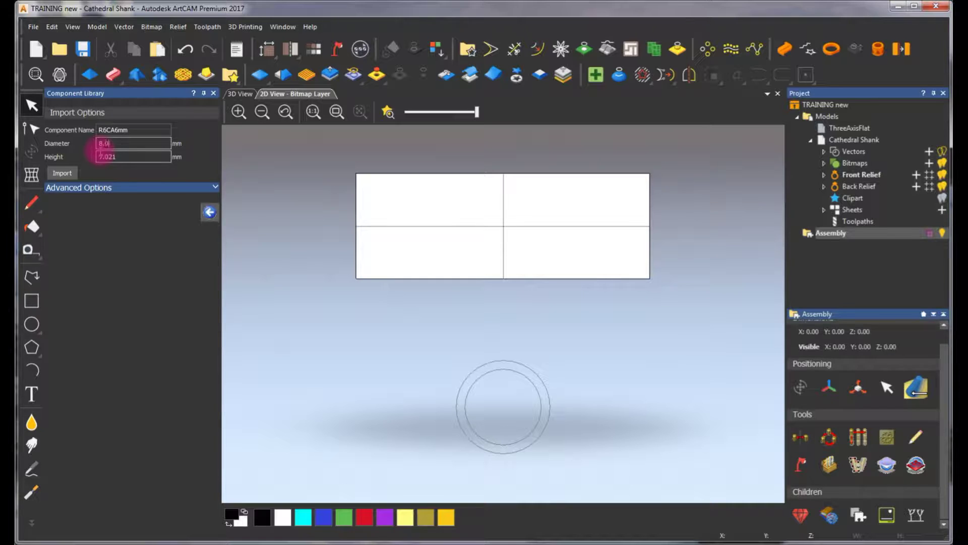
pyautogui.moveTo(126, 157); pyautogui.dragTo(77, 167)
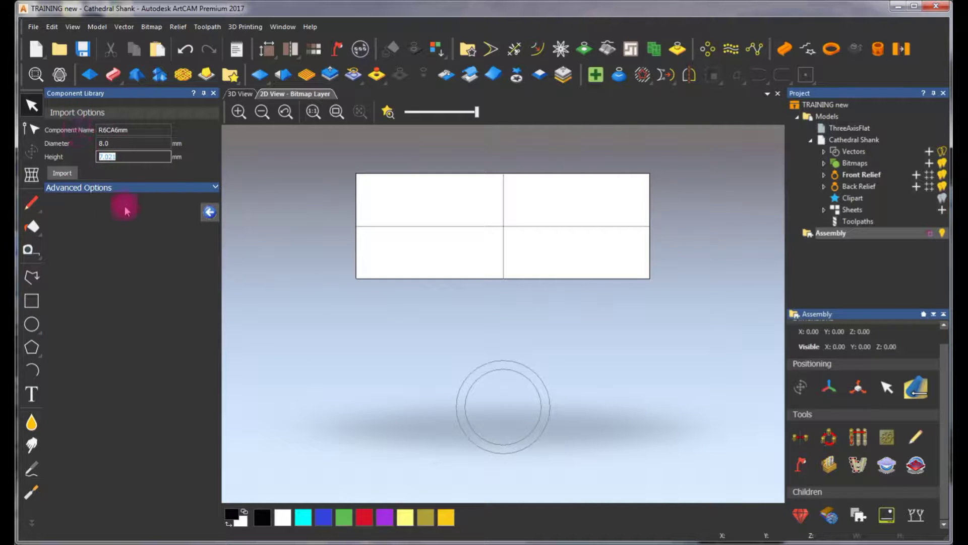
pyautogui.click(64, 175)
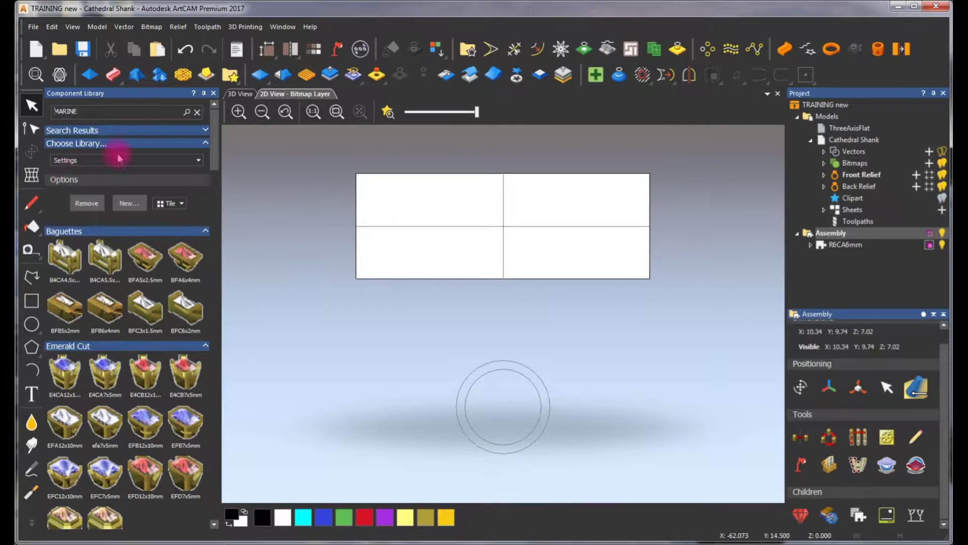
# Examine the imported R6CA6mm setting in 3D from several standard views and compare it with the shank's 2D layout.
pyautogui.click(236, 97)
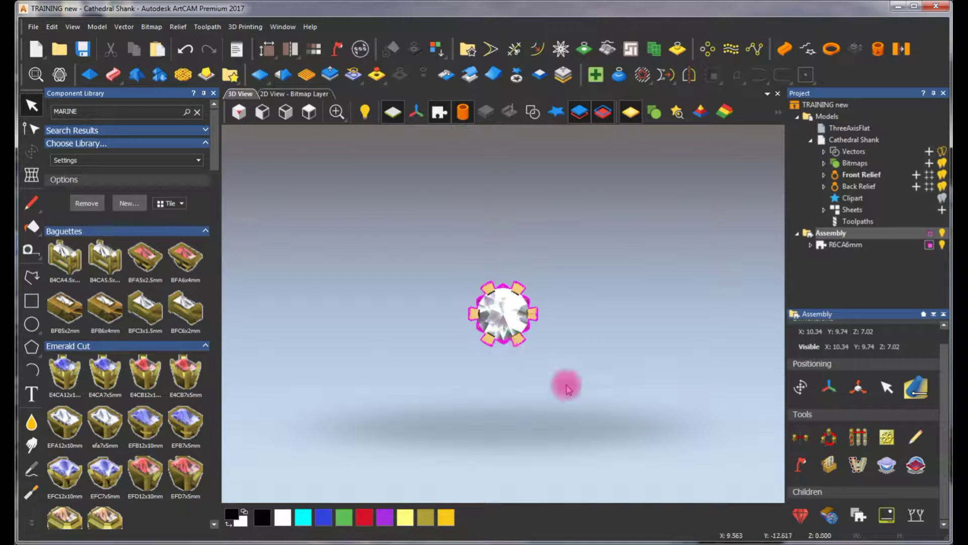
pyautogui.scroll(2, 535, 353)
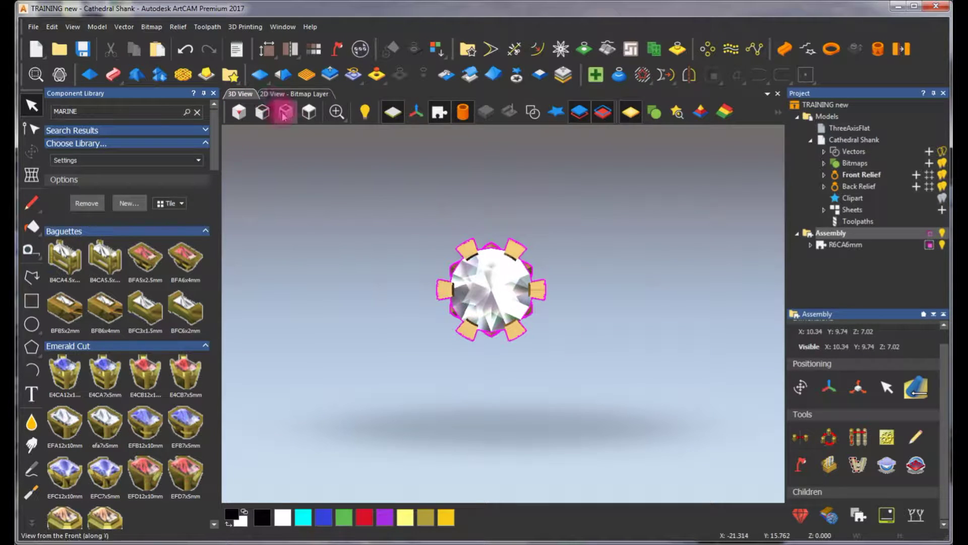
pyautogui.click(271, 119)
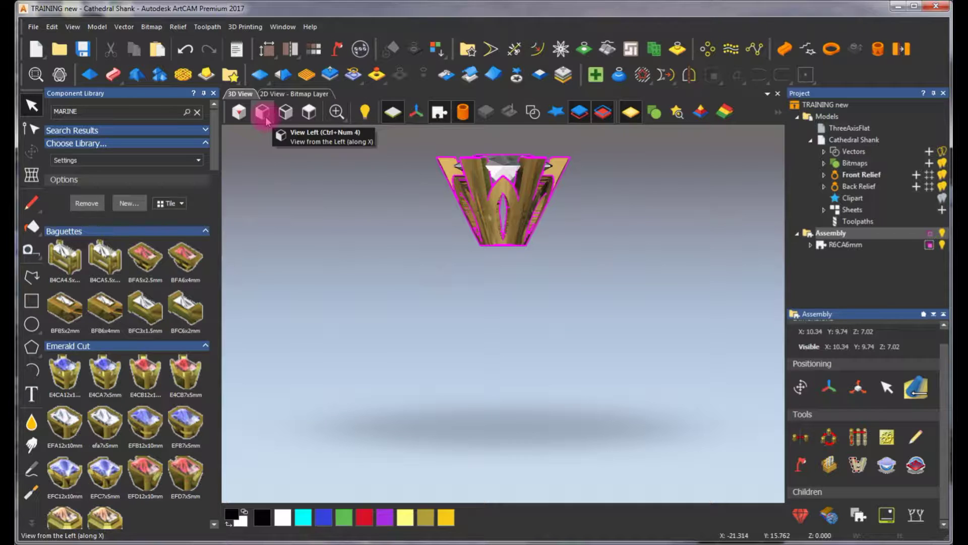
pyautogui.click(240, 113)
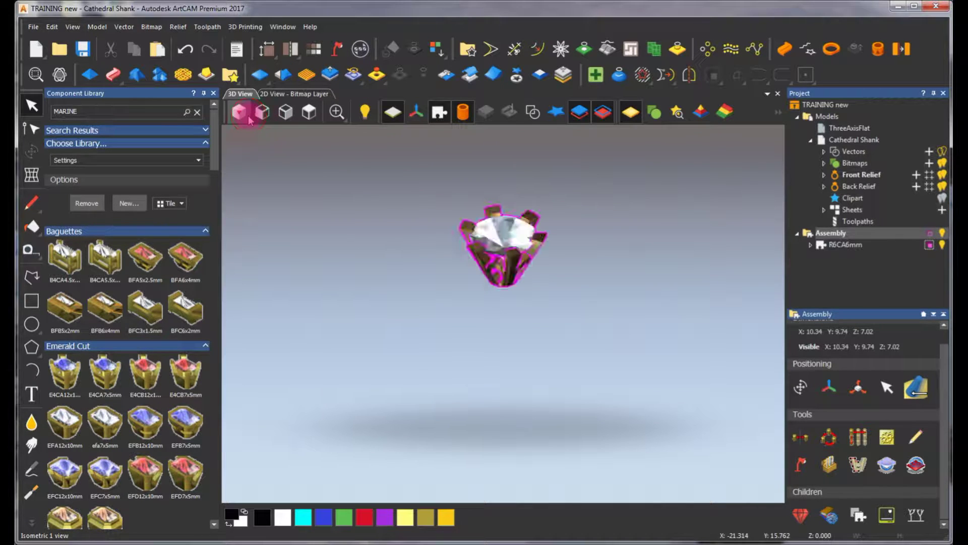
pyautogui.click(308, 112)
pyautogui.click(262, 112)
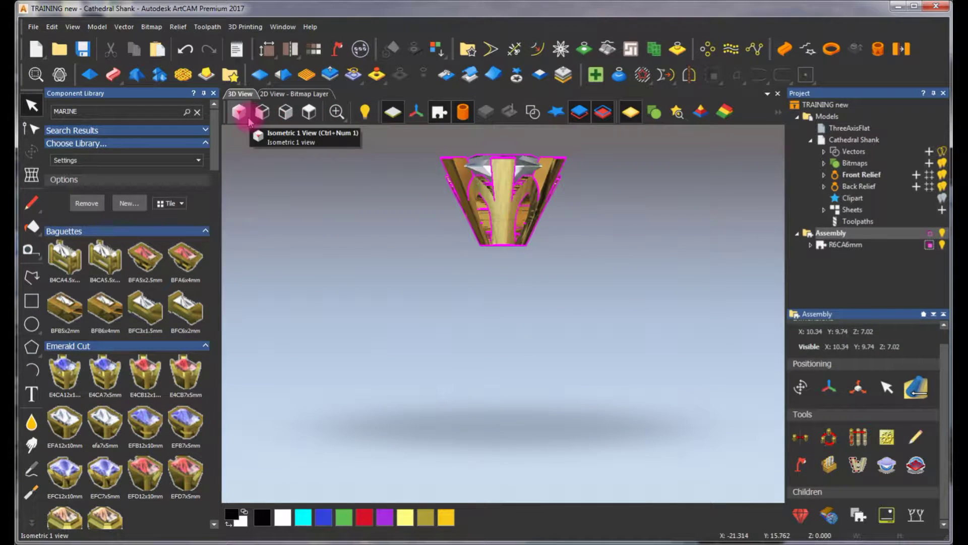
pyautogui.click(302, 95)
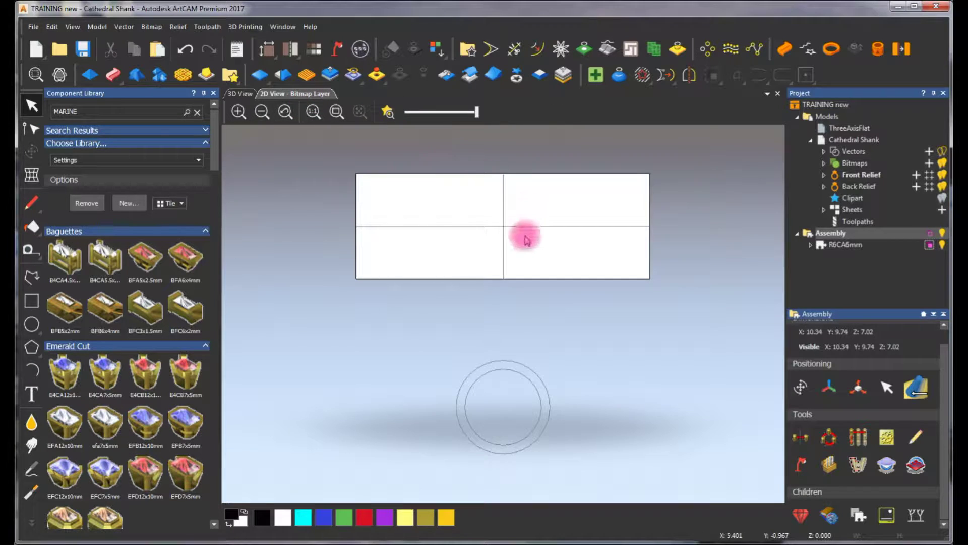
pyautogui.scroll(-5, 504, 285)
pyautogui.scroll(3, 499, 318)
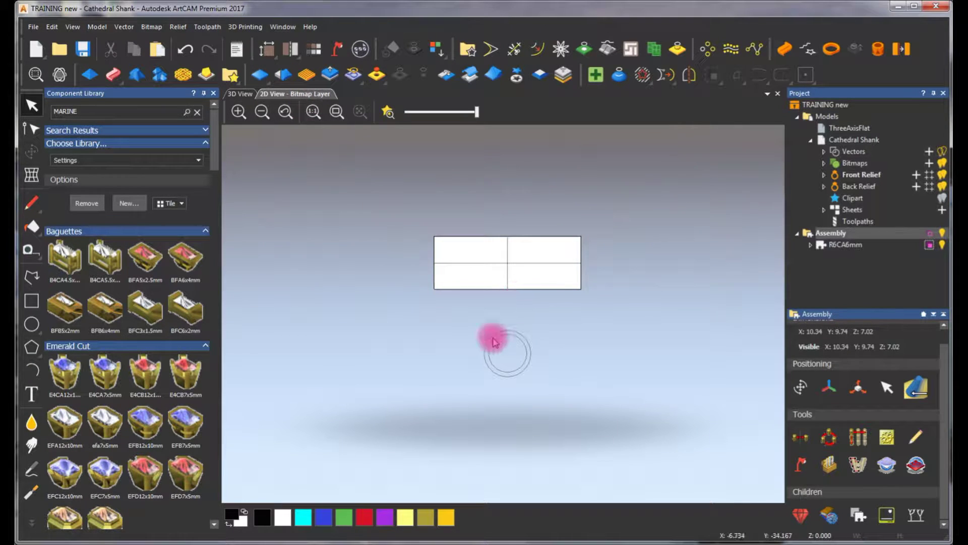
pyautogui.click(241, 95)
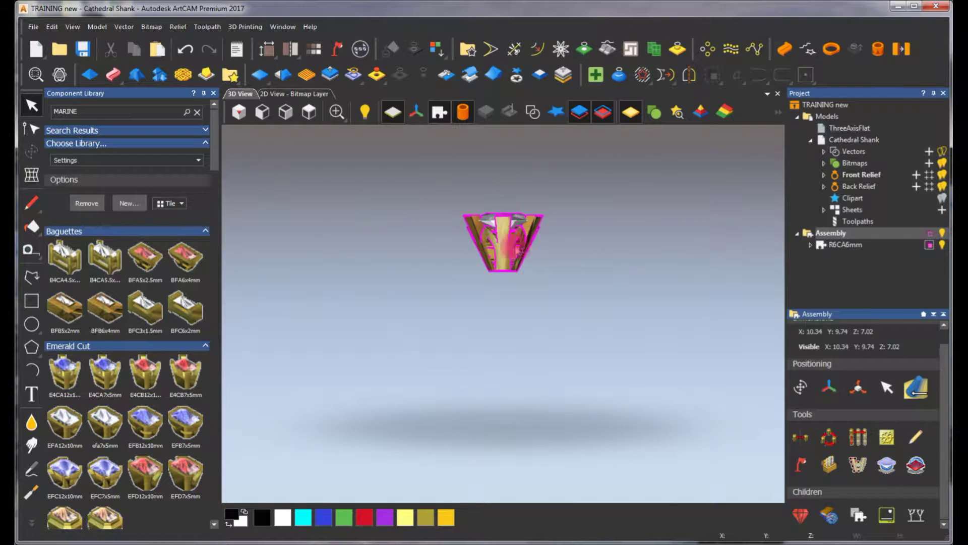
pyautogui.click(944, 248)
pyautogui.click(944, 248)
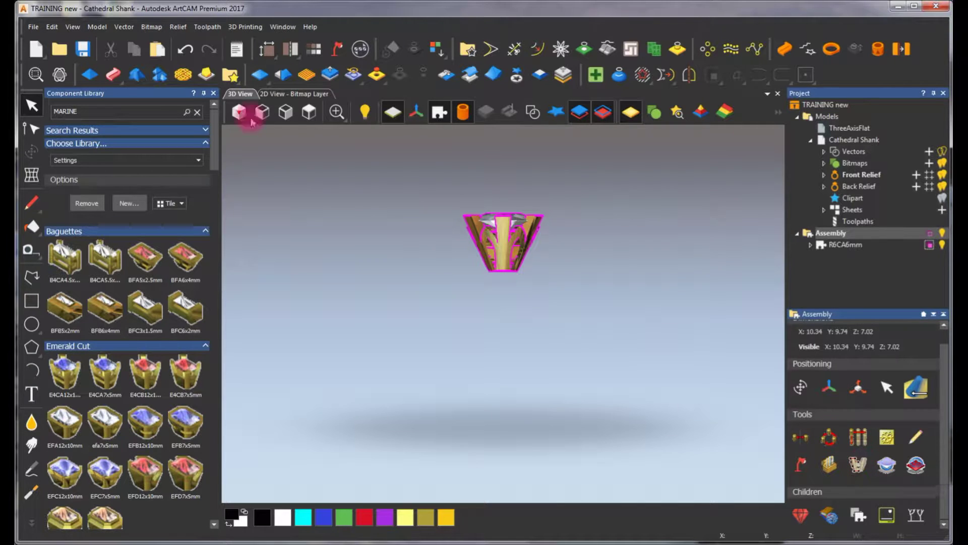
# Generate the setting's plan and side outlines as vectors on the shank layout and ring profile in the 2D view.
pyautogui.click(263, 93)
pyautogui.scroll(3, 469, 242)
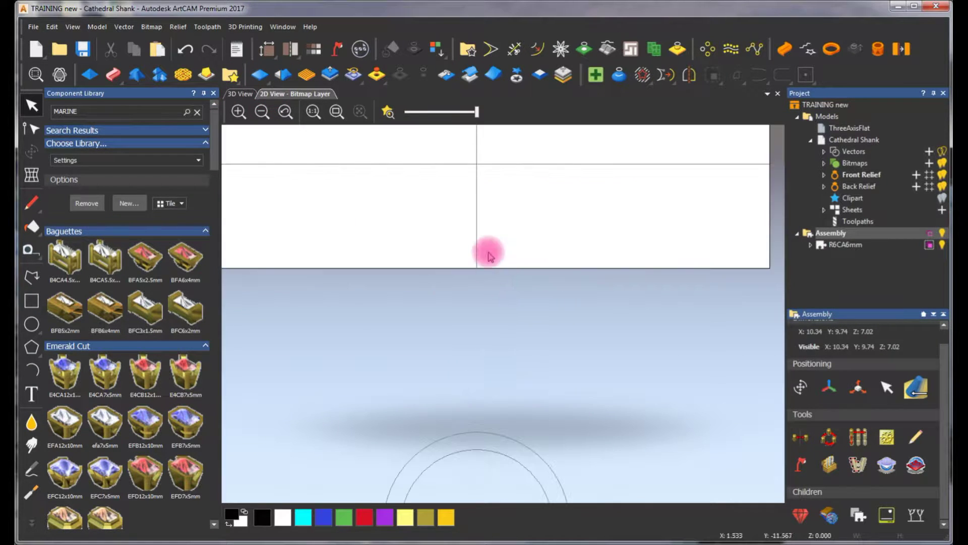
pyautogui.scroll(-2, 493, 266)
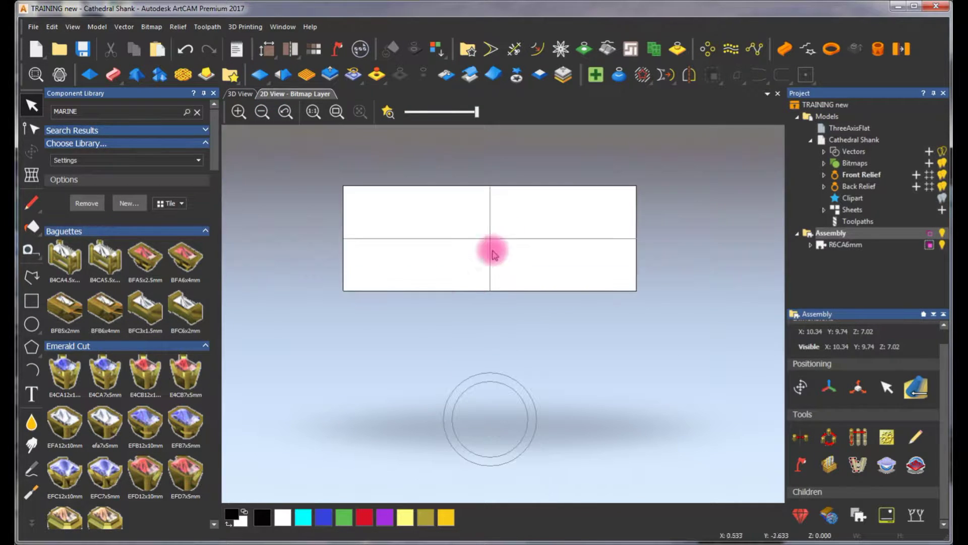
pyautogui.click(858, 464)
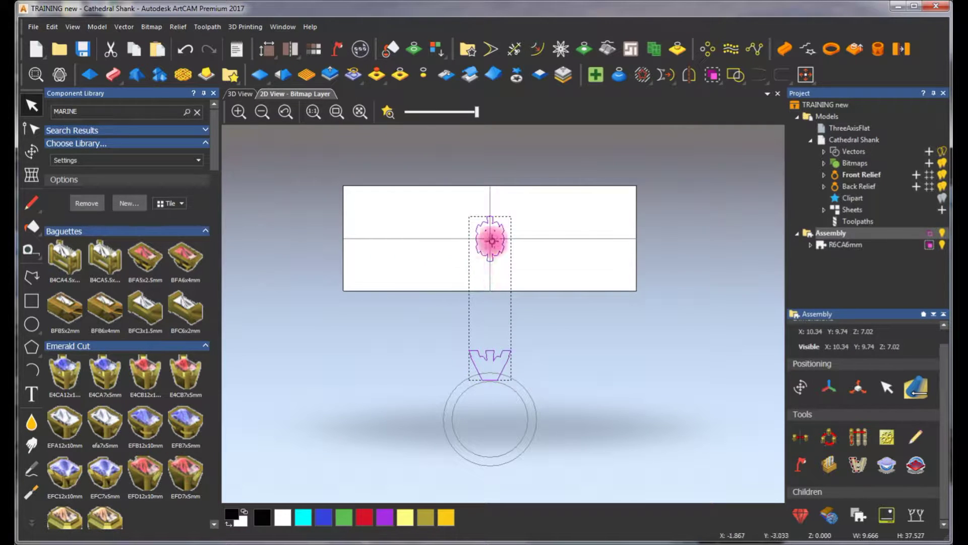
# Deselect the setting's generated outlines and inspect their placement on the shank layout and the ring profile.
pyautogui.rightClick(528, 208)
pyautogui.click(457, 222)
pyautogui.scroll(1, 472, 235)
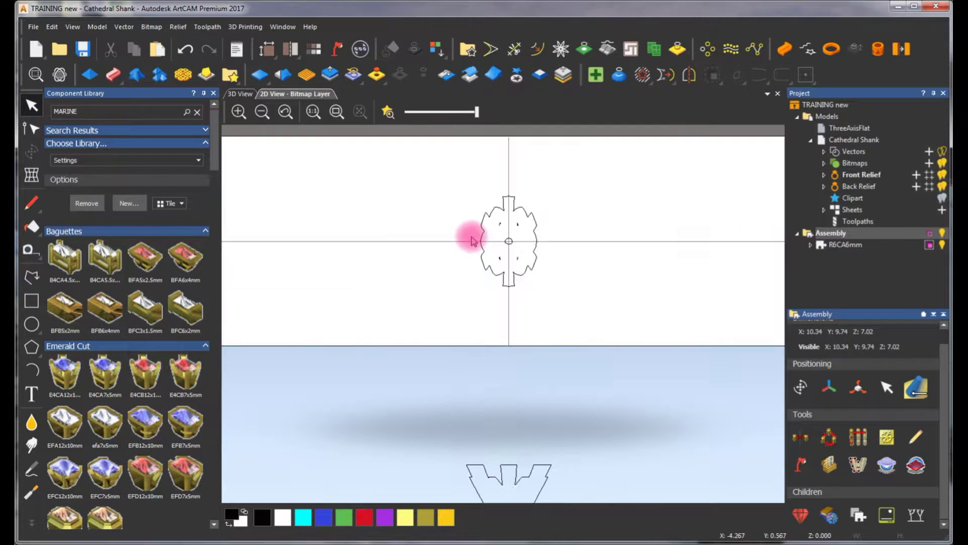
pyautogui.scroll(-2, 502, 444)
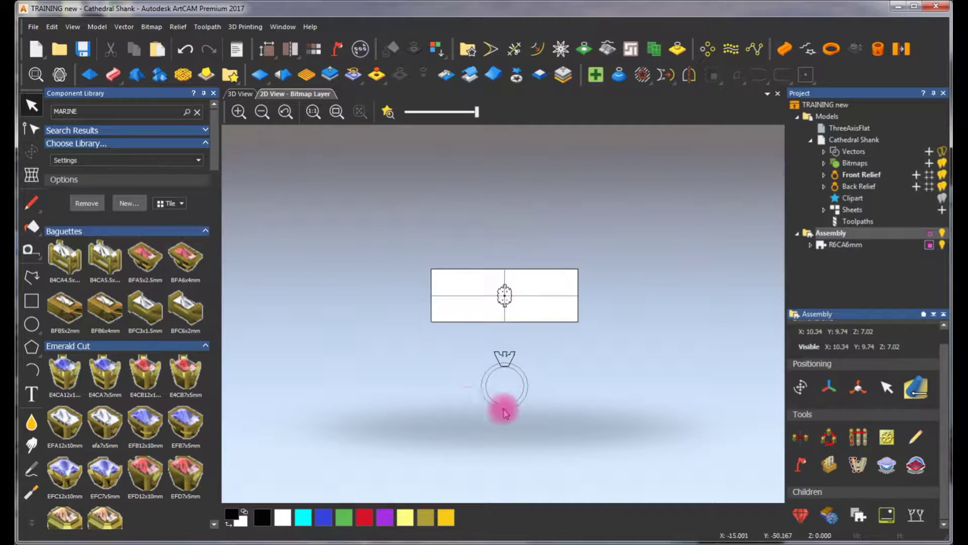
pyautogui.scroll(1, 509, 365)
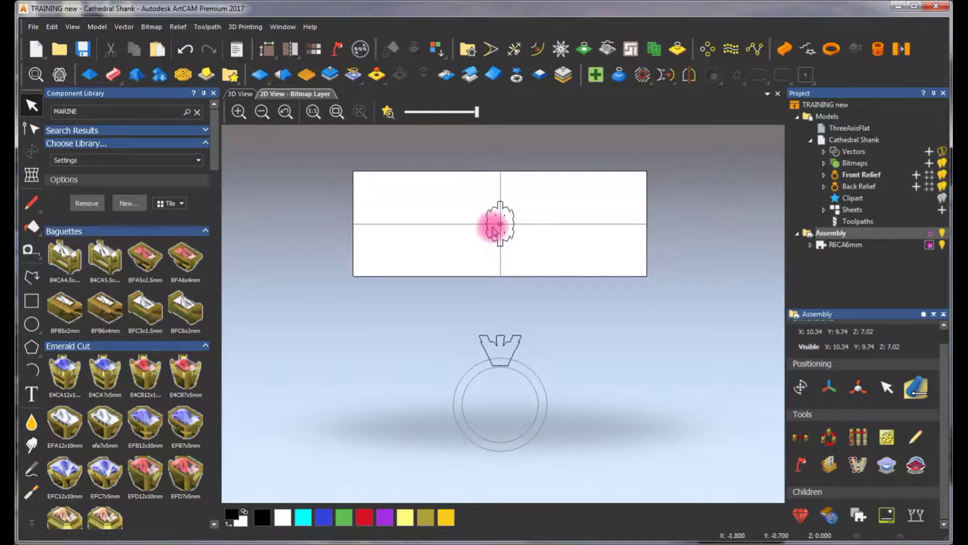
pyautogui.scroll(-1, 493, 231)
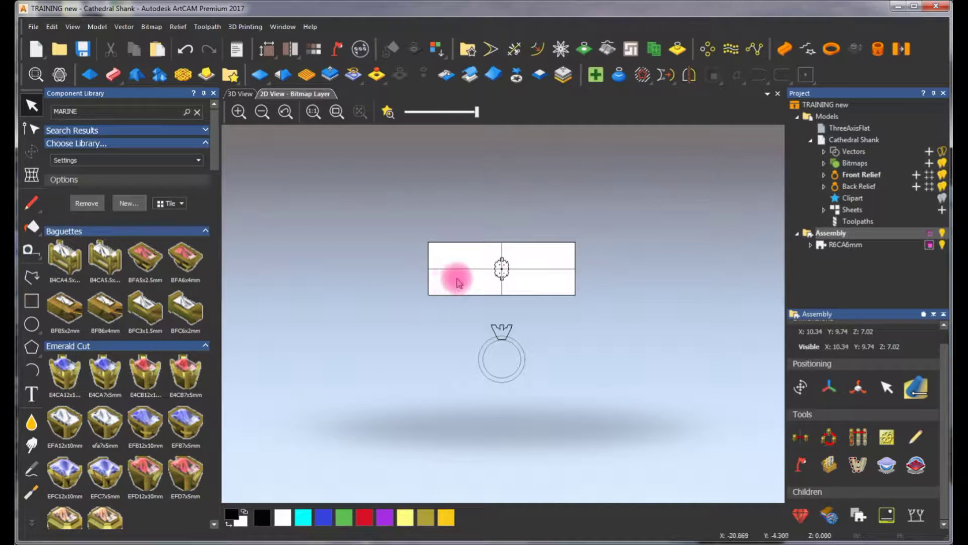
# Place a copy of the shank layout's horizontal centre line about 2 mm above the original.
pyautogui.click(525, 270)
pyautogui.scroll(1, 527, 272)
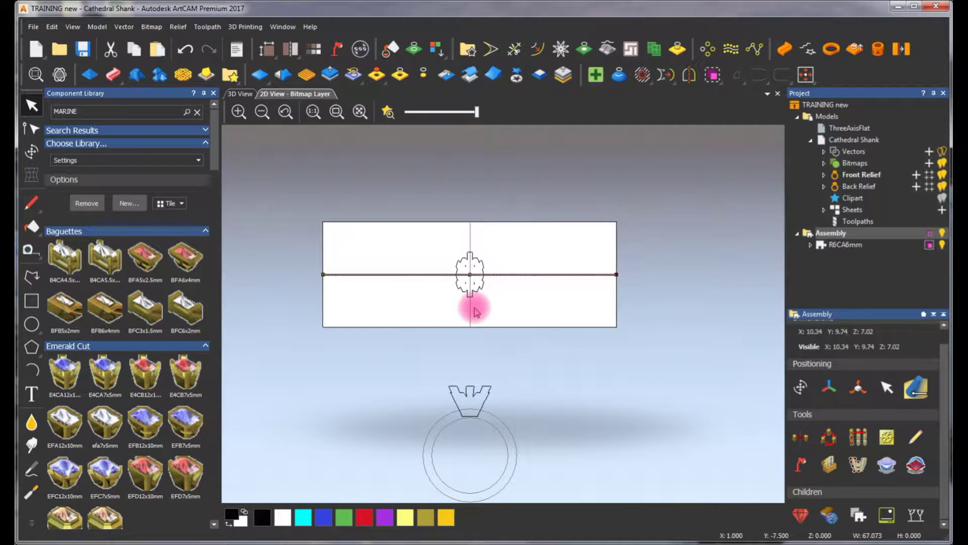
pyautogui.moveTo(430, 274); pyautogui.dragTo(432, 265)
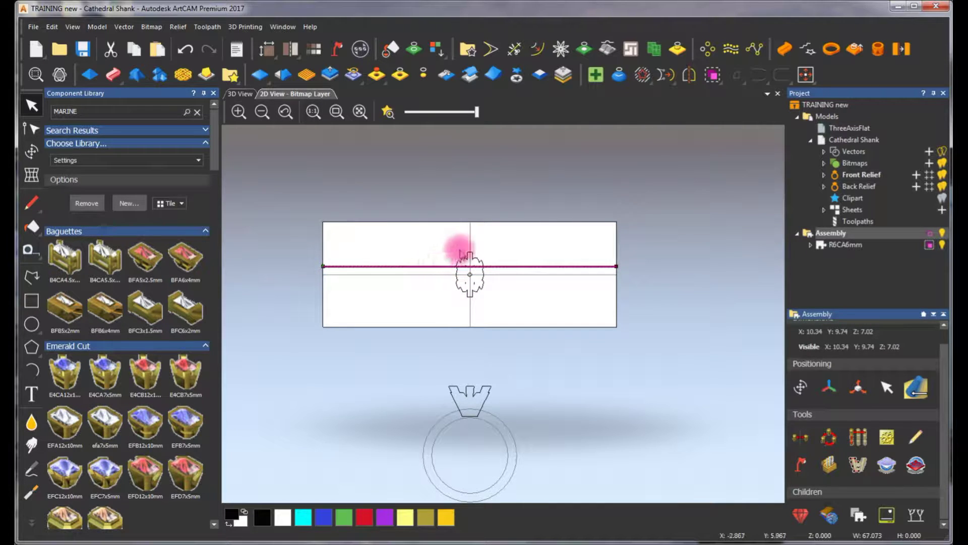
pyautogui.scroll(1, 454, 274)
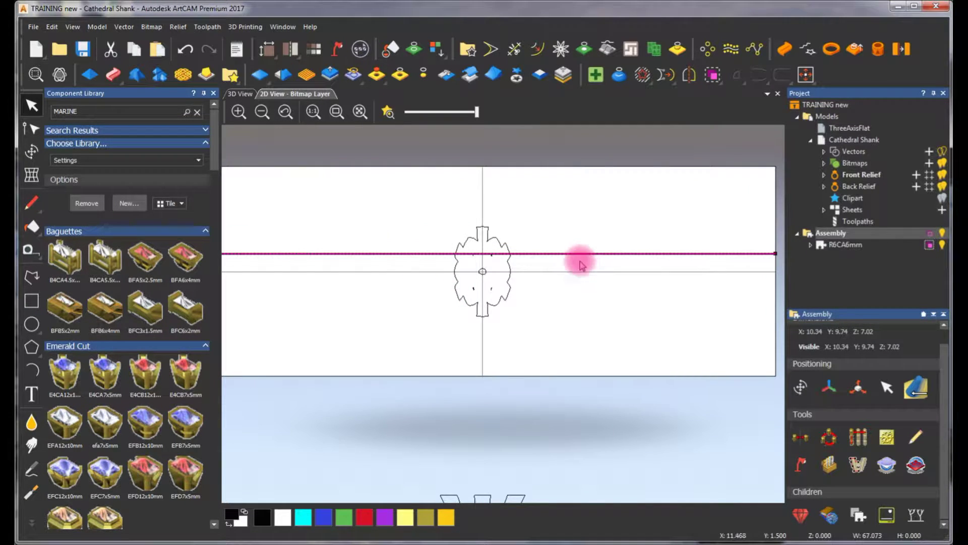
pyautogui.click(534, 298)
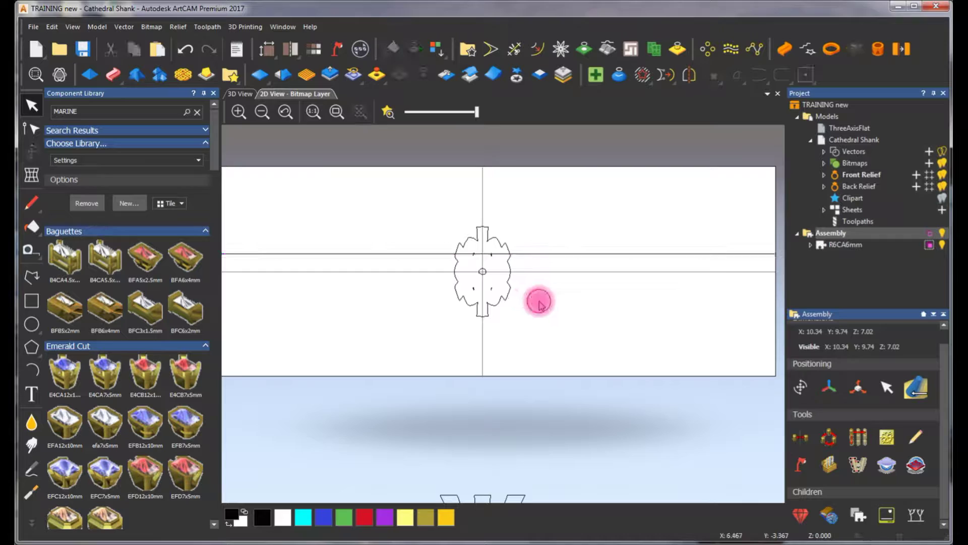
# Mirror a copy of the upper horizontal line about the centre line with the vertical Bottom option, keeping the original.
pyautogui.click(430, 273)
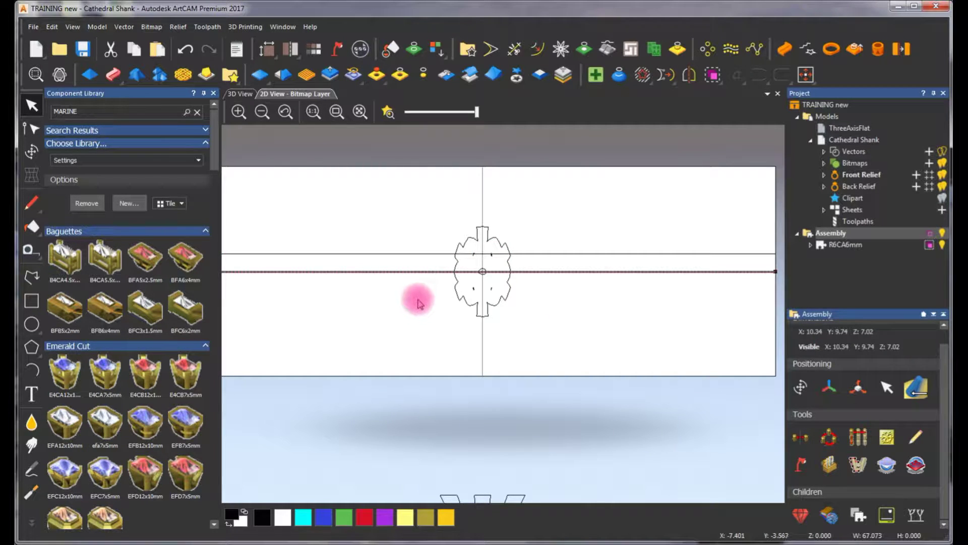
pyautogui.click(442, 253)
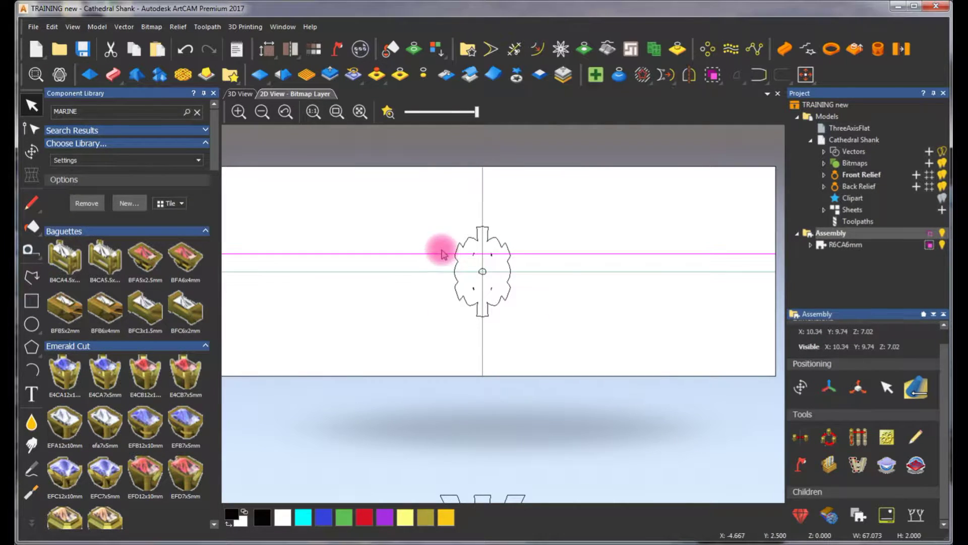
pyautogui.scroll(5, 441, 253)
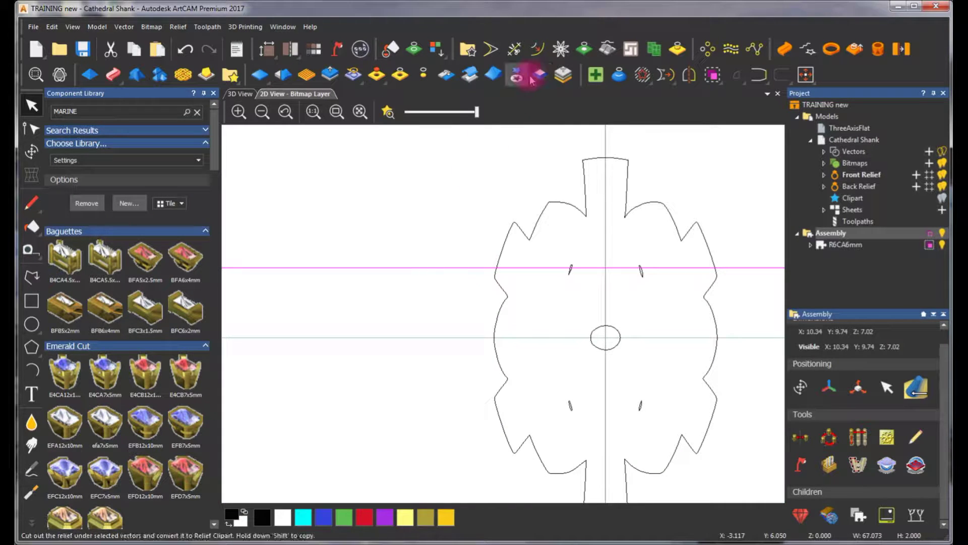
pyautogui.click(689, 76)
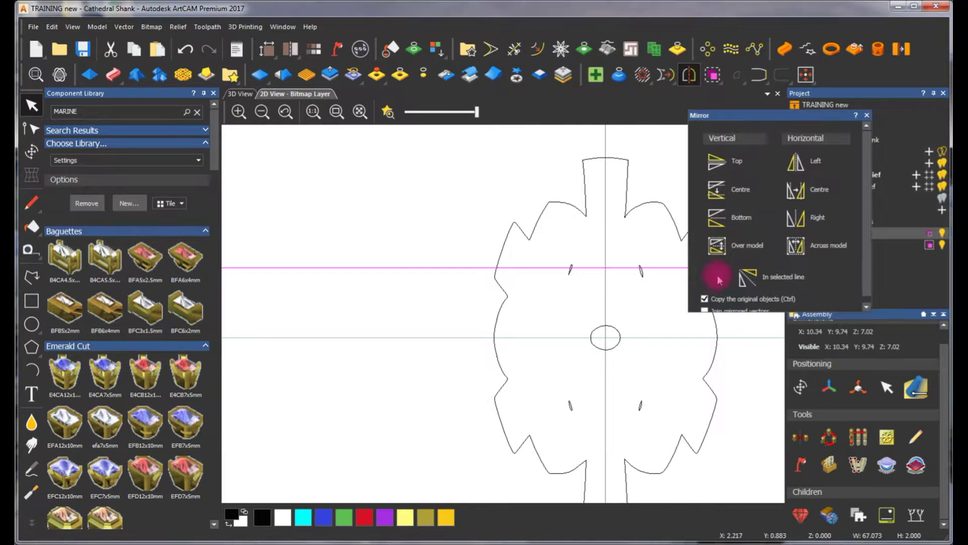
pyautogui.click(716, 217)
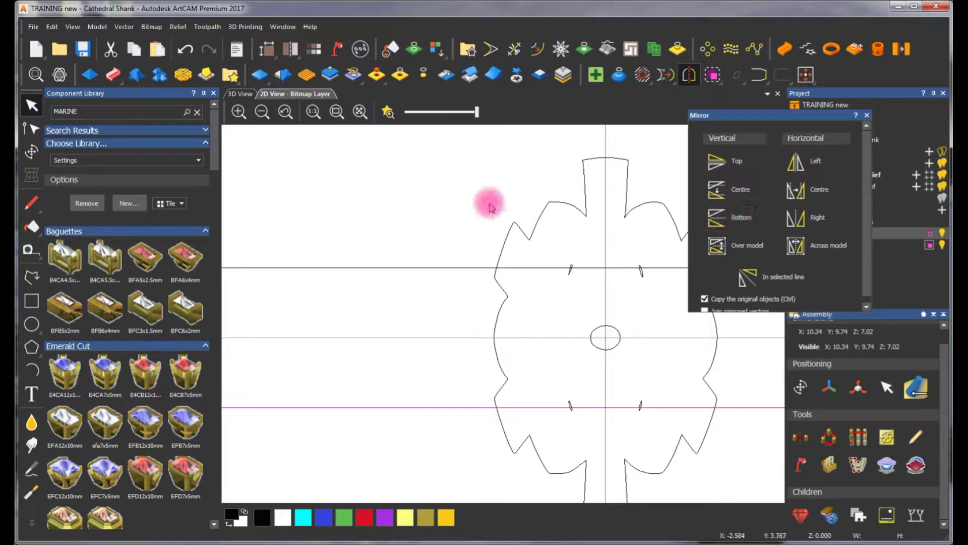
pyautogui.scroll(-5, 499, 343)
pyautogui.click(346, 324)
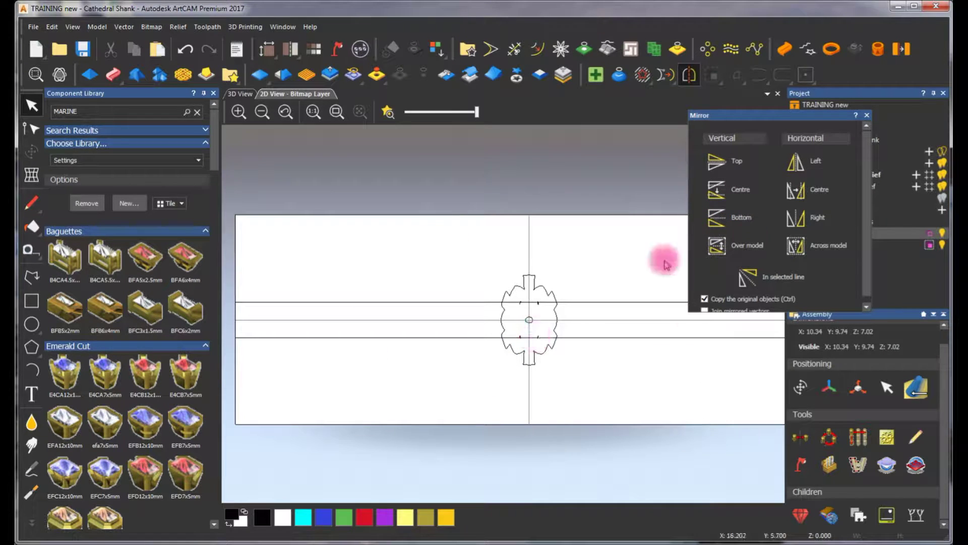
pyautogui.click(867, 115)
# Move the top node of the ring profile's outer circle onto the left edge of the setting outline, shaping a rising cathedral shoulder.
pyautogui.scroll(-3, 504, 342)
pyautogui.scroll(3, 523, 357)
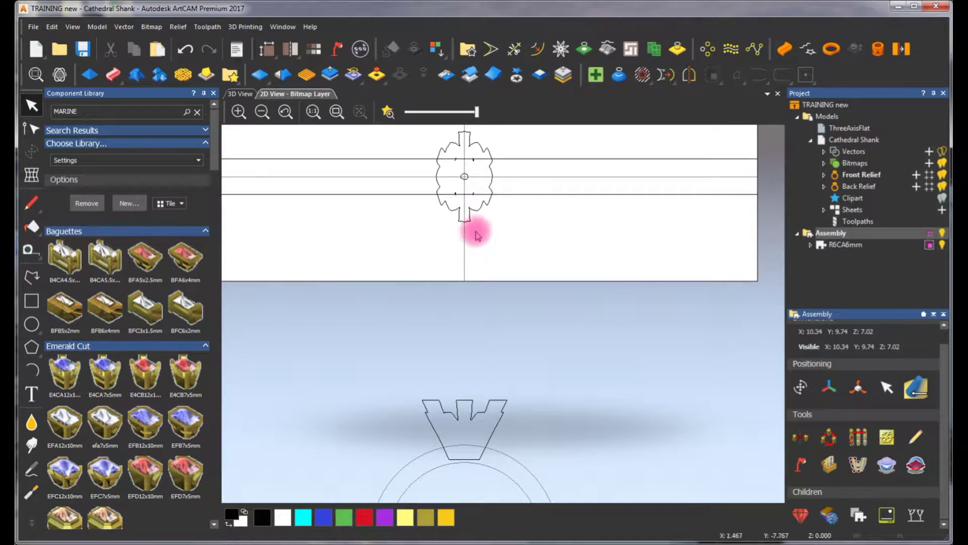
pyautogui.scroll(-3, 500, 313)
pyautogui.scroll(3, 478, 407)
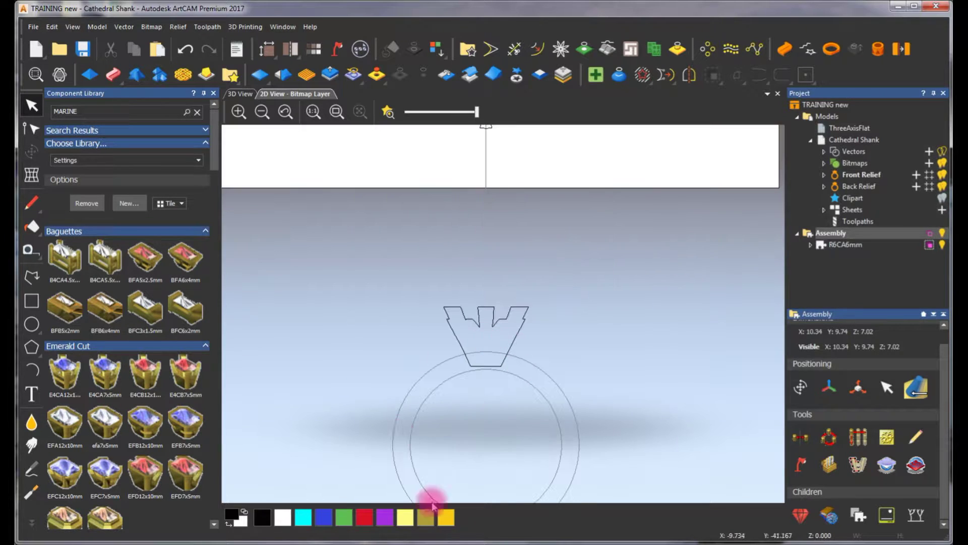
pyautogui.click(530, 364)
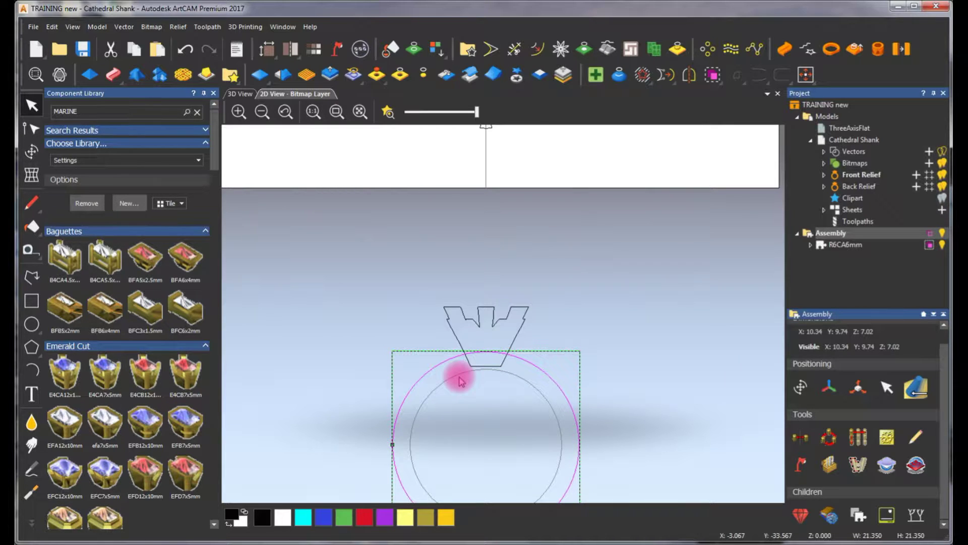
pyautogui.press('n')
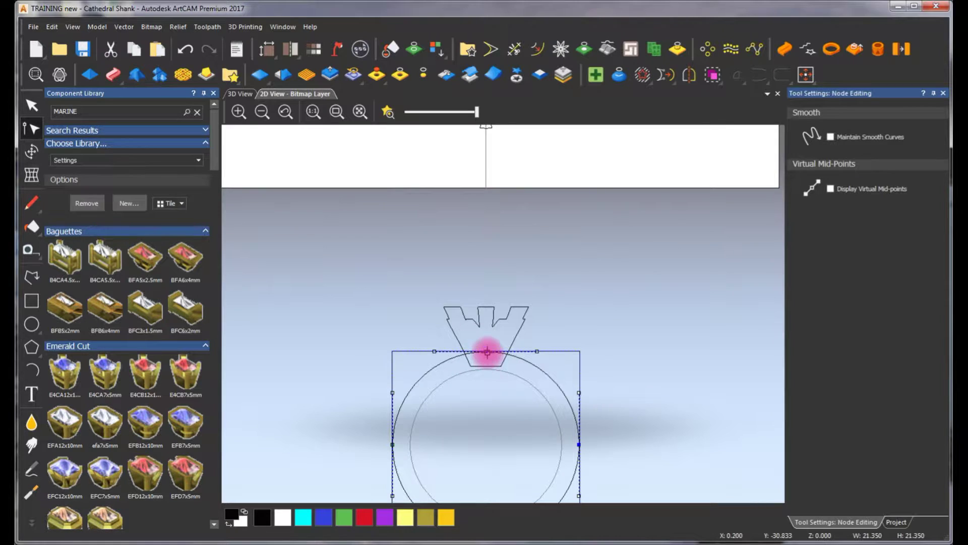
pyautogui.moveTo(486, 353); pyautogui.dragTo(447, 317)
pyautogui.scroll(2, 455, 336)
pyautogui.moveTo(343, 317); pyautogui.dragTo(381, 356)
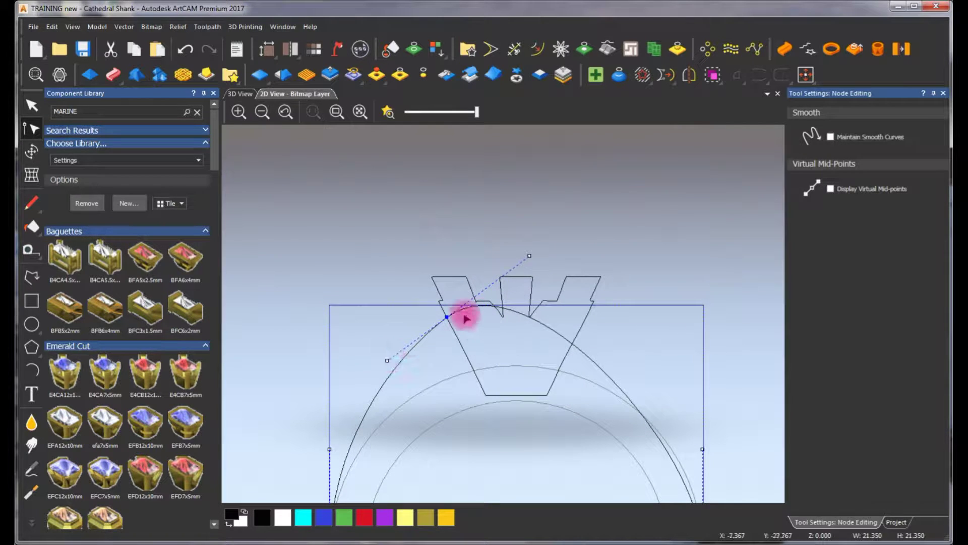
pyautogui.moveTo(448, 316); pyautogui.dragTo(446, 317)
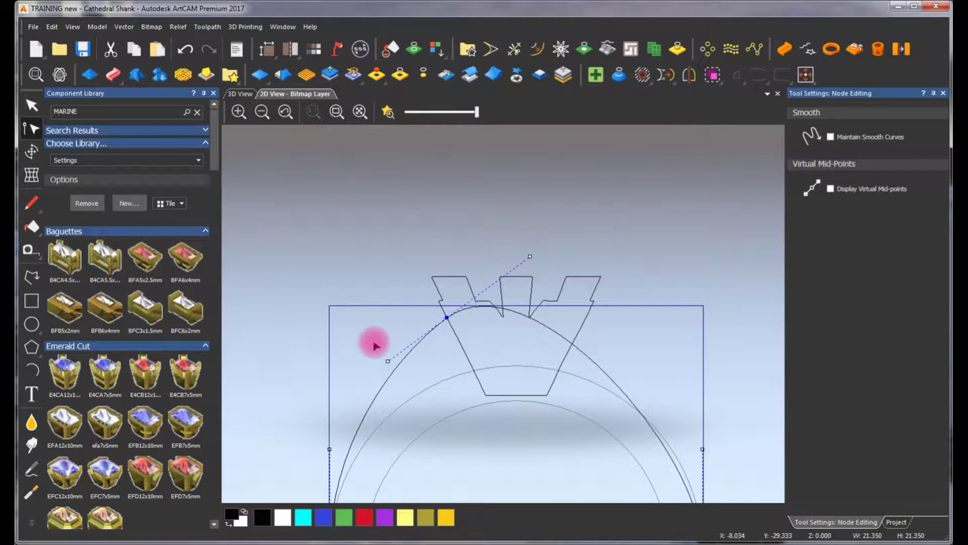
pyautogui.scroll(-2, 452, 353)
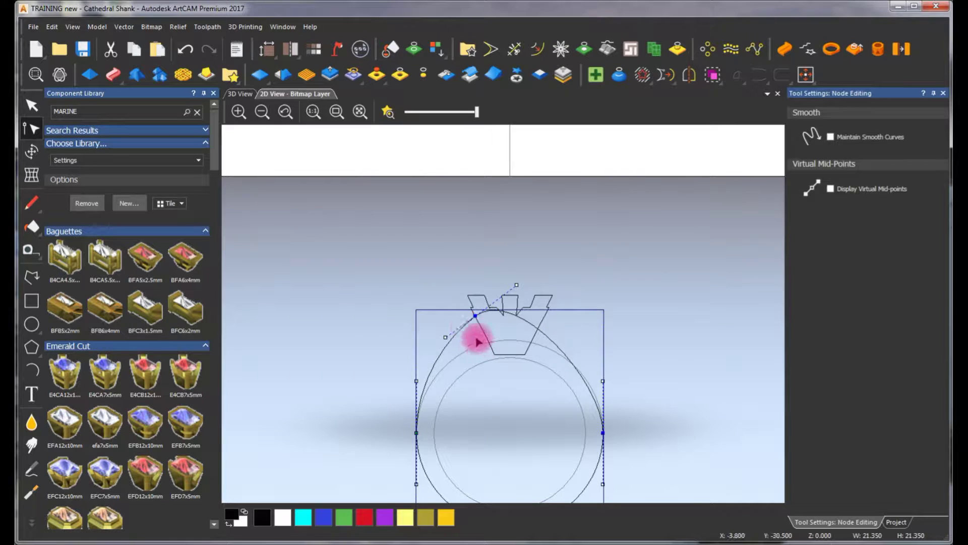
# Add a node on the outer ring curve, place it at the setting's lower-left corner, and convert the span along the setting's side to a straight line.
pyautogui.scroll(2, 476, 335)
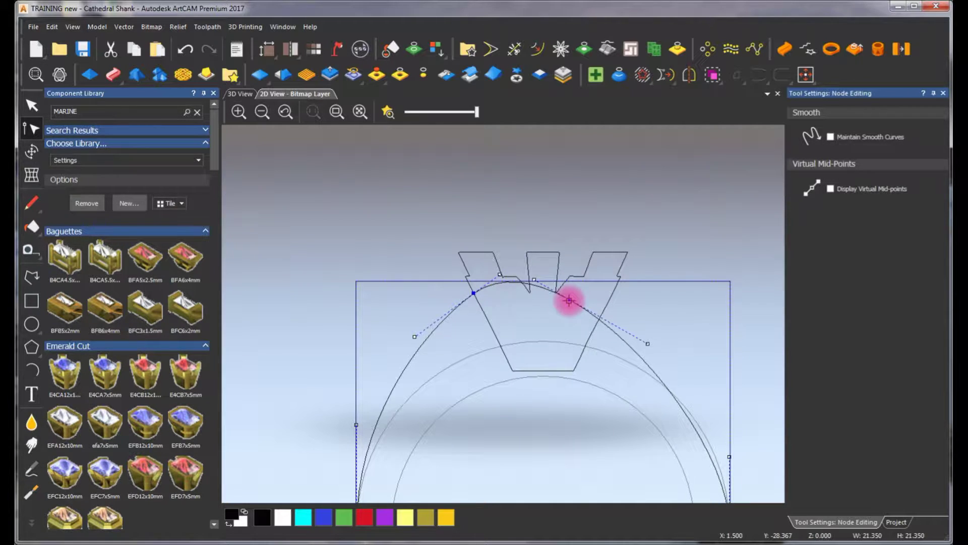
pyautogui.moveTo(569, 301); pyautogui.dragTo(513, 372)
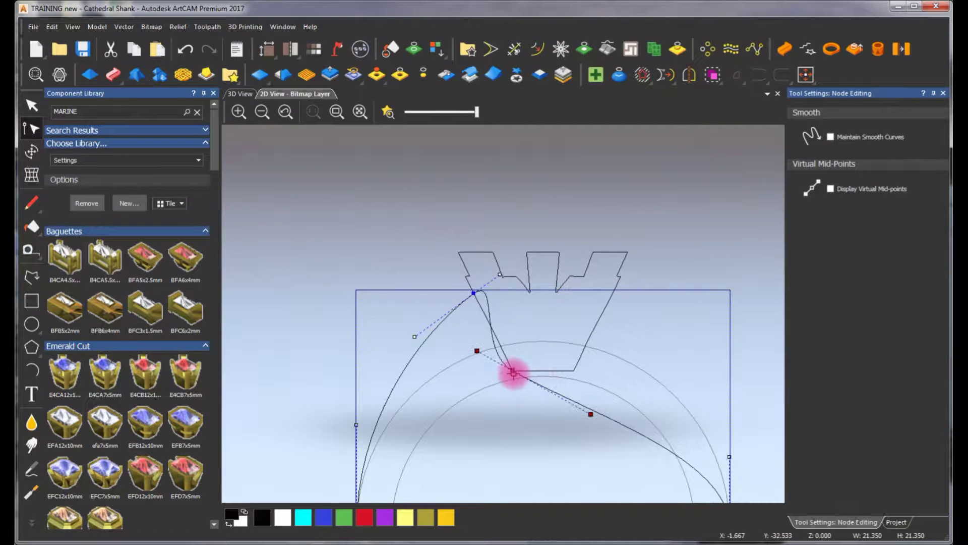
pyautogui.scroll(3, 513, 372)
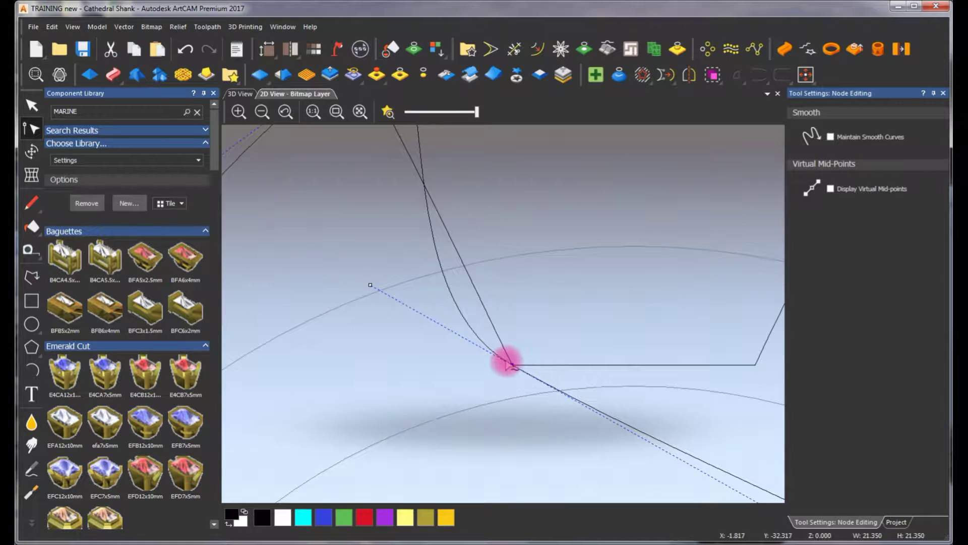
pyautogui.moveTo(512, 364)
pyautogui.mouseDown()
pyautogui.moveTo(562, 328)
pyautogui.moveTo(514, 365)
pyautogui.mouseUp()
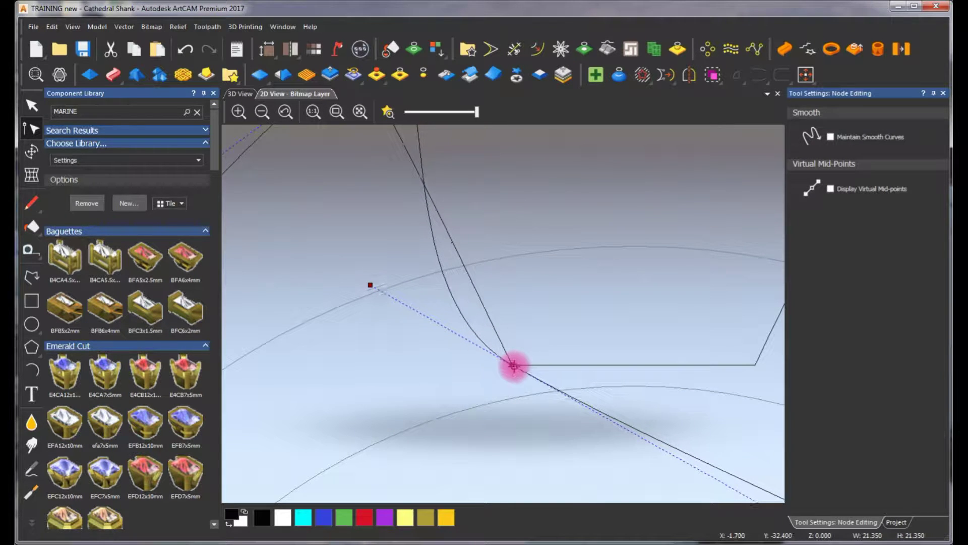
pyautogui.scroll(-3, 514, 307)
pyautogui.scroll(3, 459, 356)
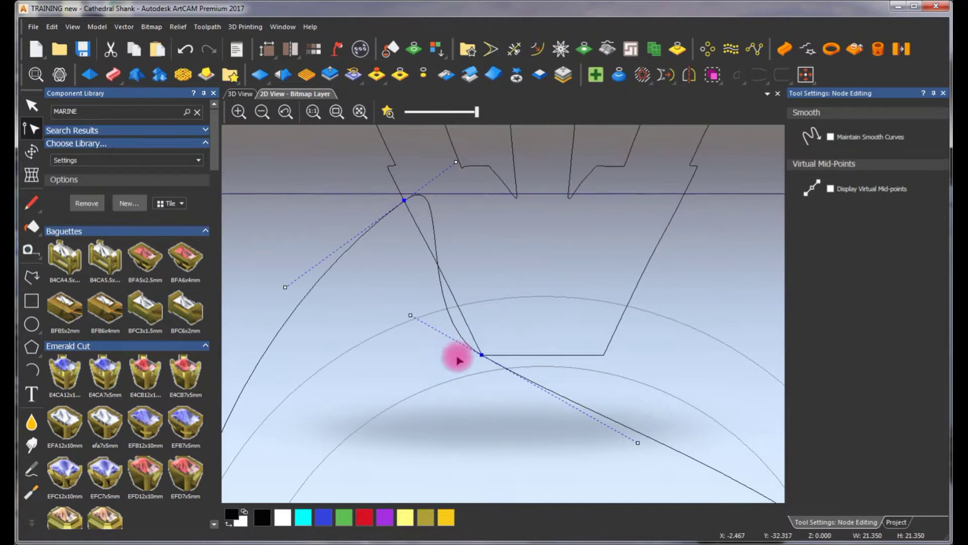
pyautogui.scroll(2, 434, 308)
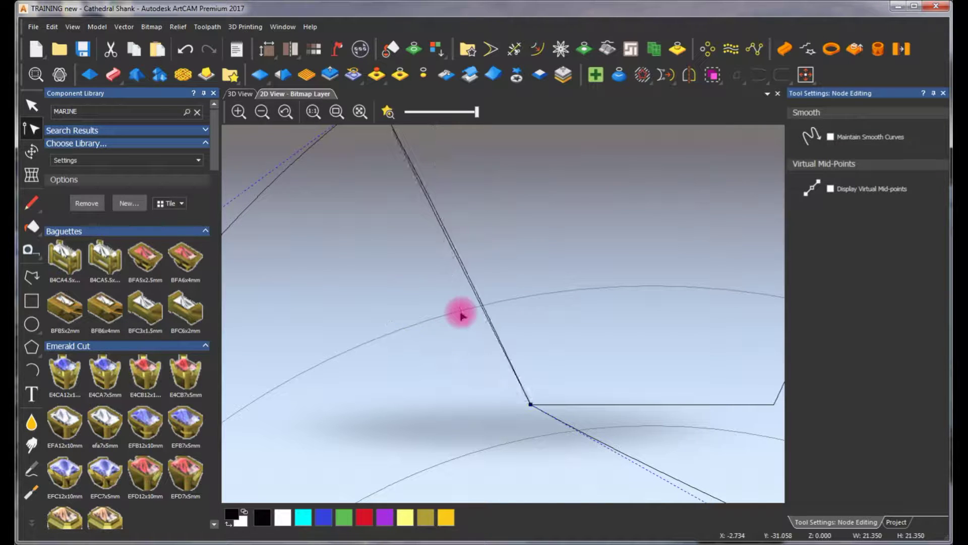
pyautogui.press('l')
pyautogui.scroll(-2, 465, 249)
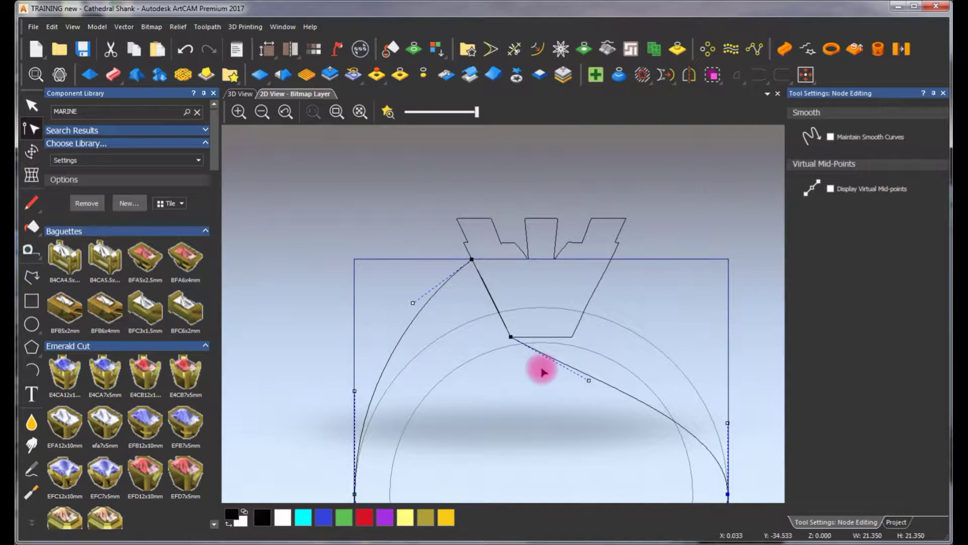
# Examine the reshaped outer ring profile against the setting outline, the inner circle and the shank layout.
pyautogui.scroll(-3, 542, 378)
pyautogui.scroll(2, 536, 313)
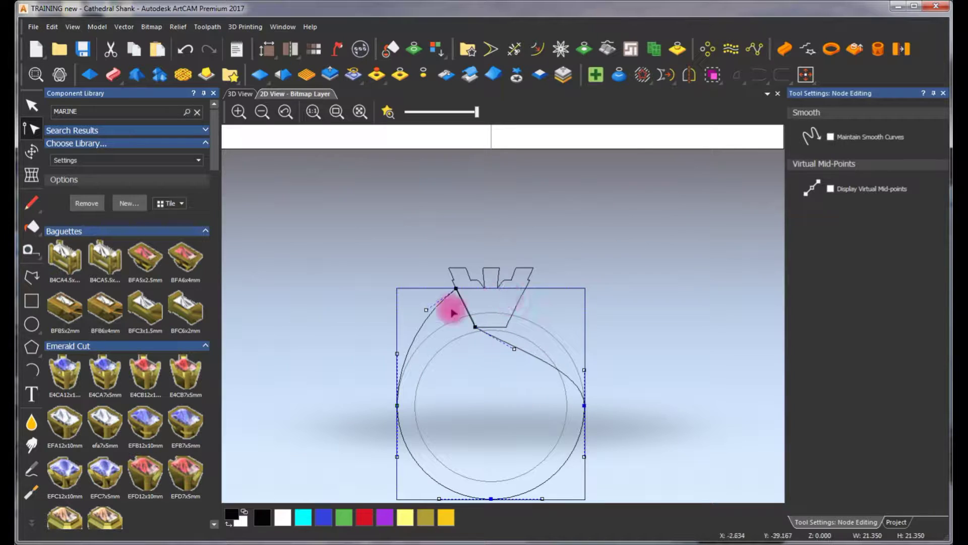
pyautogui.scroll(-2, 509, 317)
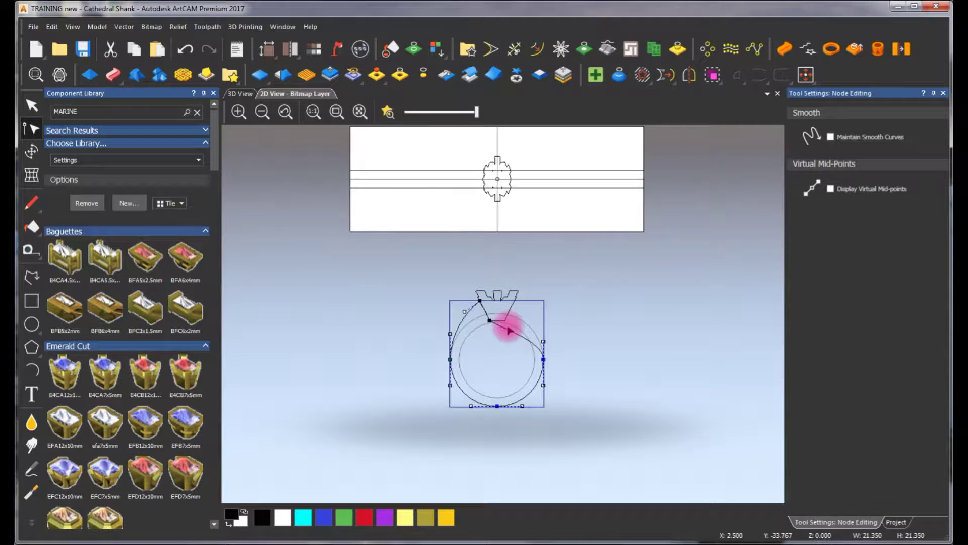
pyautogui.scroll(2, 505, 325)
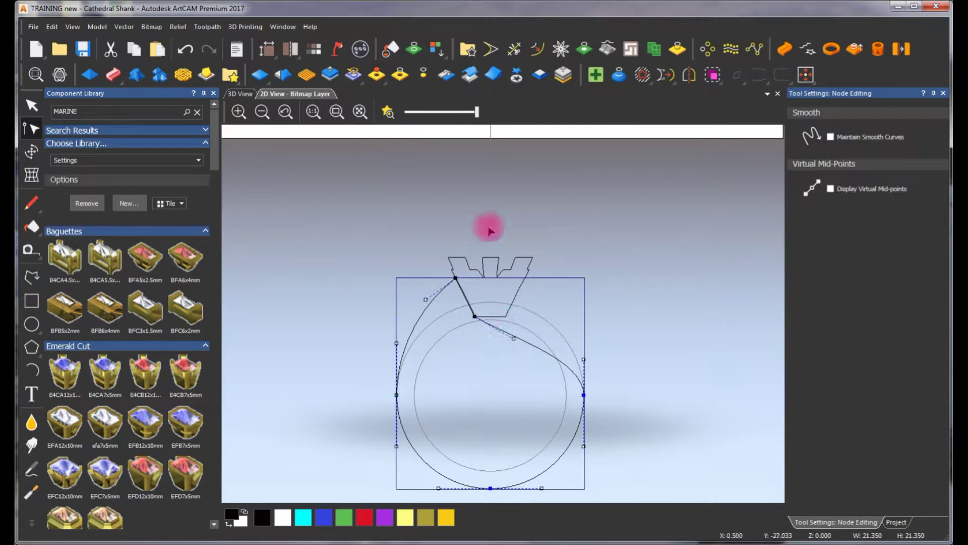
pyautogui.scroll(-2, 493, 227)
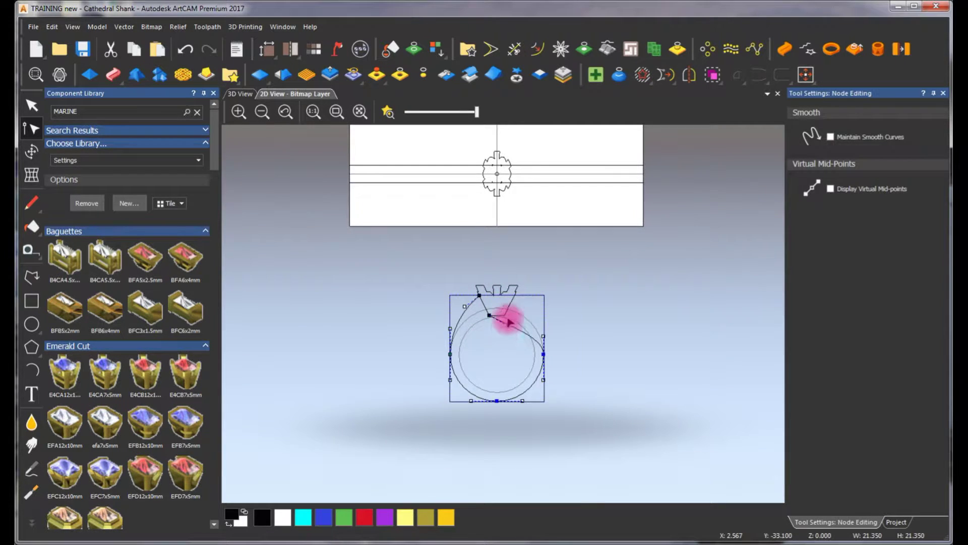
pyautogui.scroll(2, 508, 318)
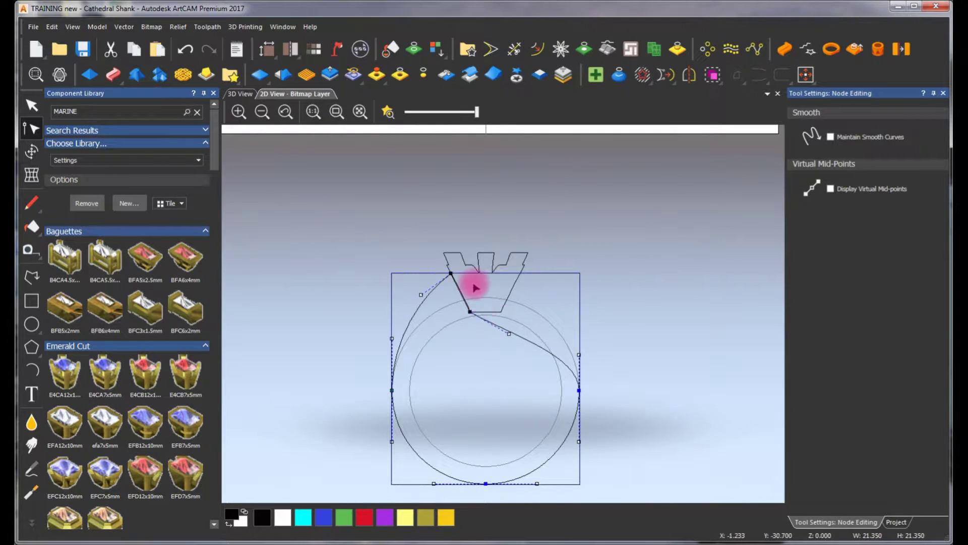
pyautogui.scroll(-3, 485, 285)
pyautogui.scroll(-3, 494, 182)
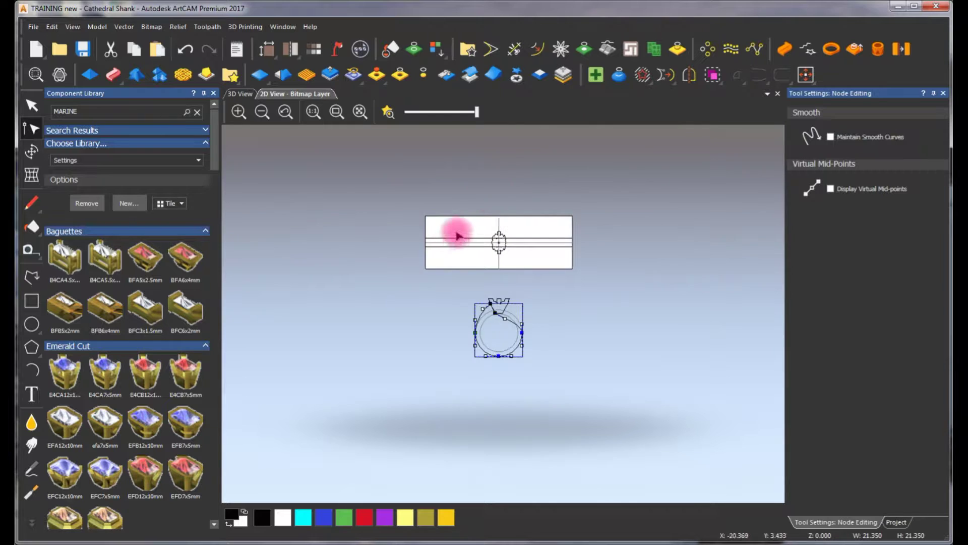
# Draw a rectangle about 4.4 mm wide and 1.7 mm high above the upper shank line, left of the setting outline.
pyautogui.scroll(5, 454, 231)
pyautogui.click(31, 301)
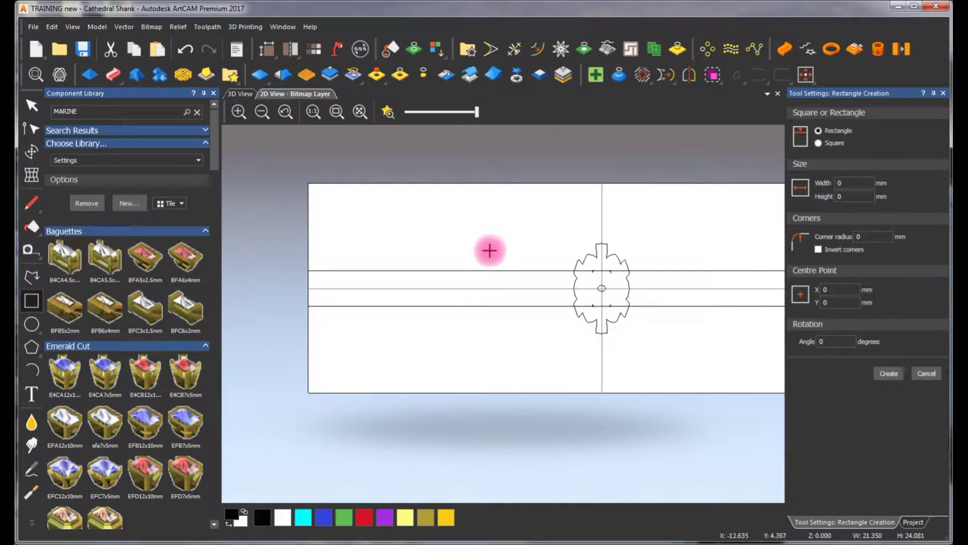
pyautogui.moveTo(444, 243); pyautogui.dragTo(483, 258)
pyautogui.rightClick(496, 219)
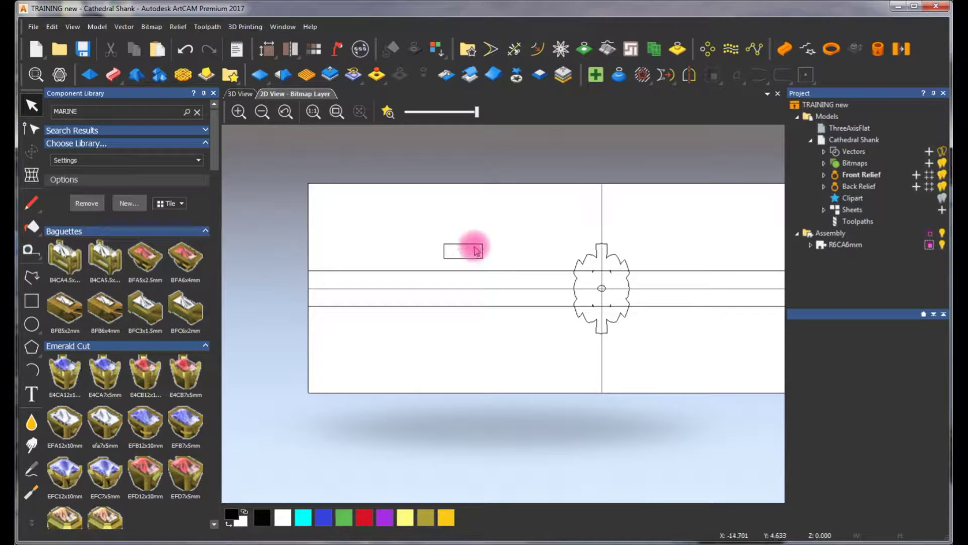
# Remove the bottom span of the small rectangle, leaving an open three-sided cross-section profile.
pyautogui.click(473, 258)
pyautogui.scroll(1, 472, 255)
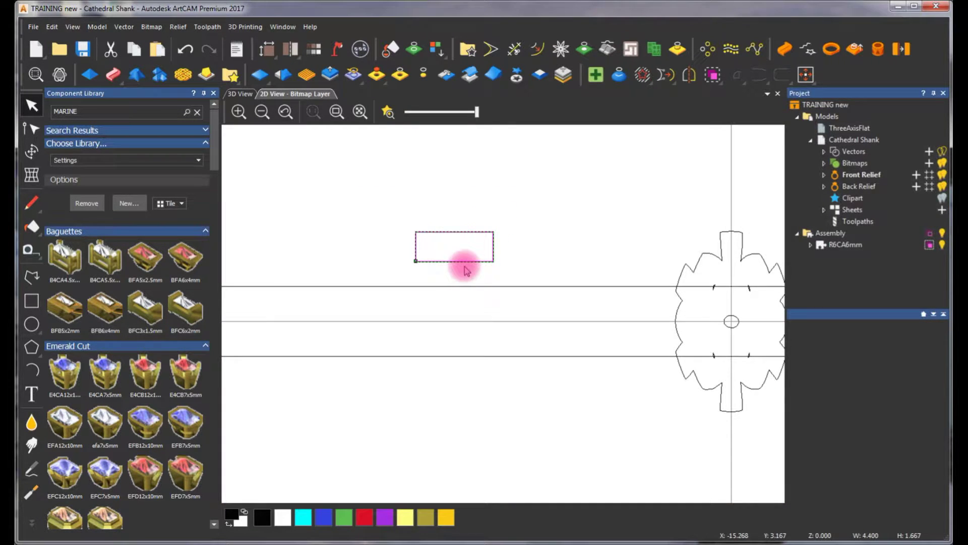
pyautogui.doubleClick(463, 262)
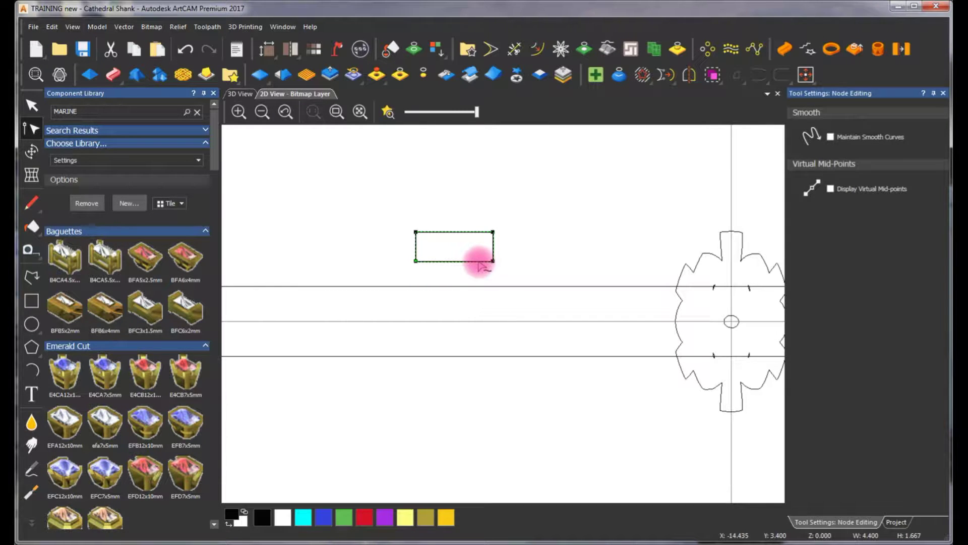
pyautogui.scroll(2, 478, 263)
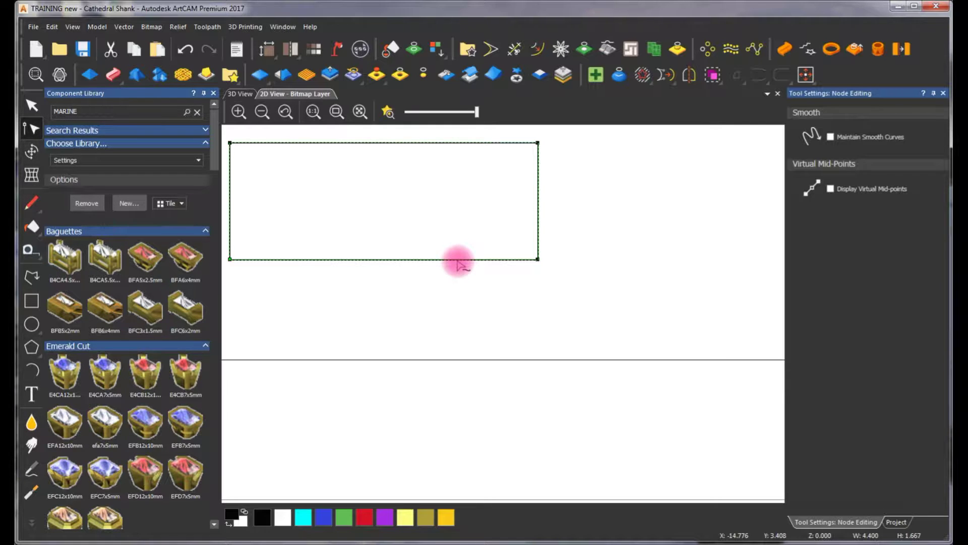
pyautogui.click(461, 235)
pyautogui.scroll(-1, 459, 242)
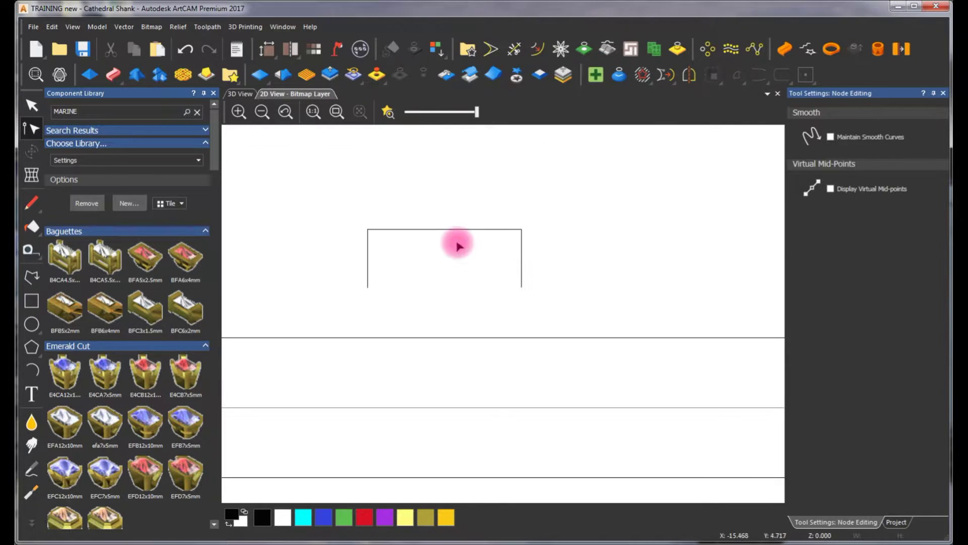
pyautogui.press('Escape')
pyautogui.scroll(-3, 513, 339)
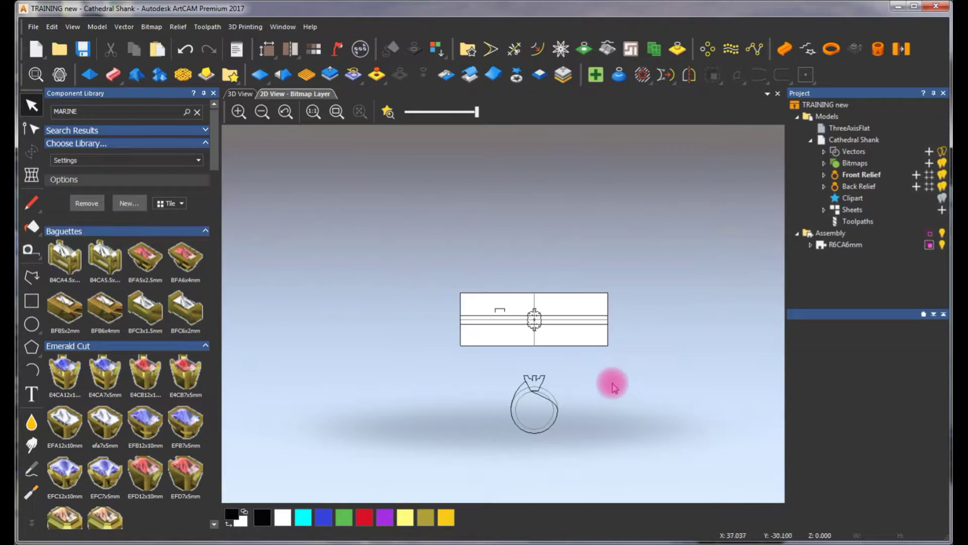
pyautogui.scroll(2, 506, 316)
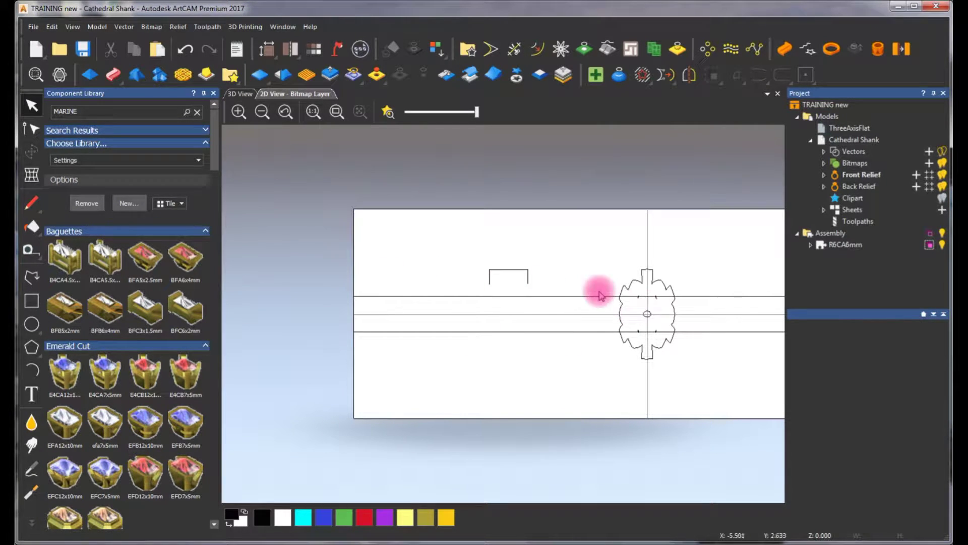
# Place a copy of the open three-sided profile just left of the original.
pyautogui.click(515, 270)
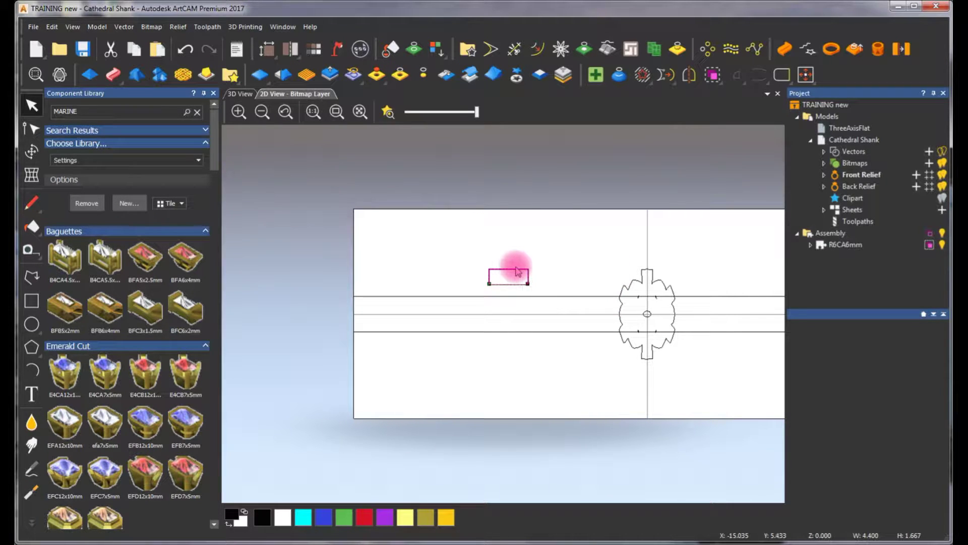
pyautogui.keyDown('ctrl'); pyautogui.moveTo(515, 271); pyautogui.dragTo(470, 273); pyautogui.keyUp('ctrl')
pyautogui.click(476, 256)
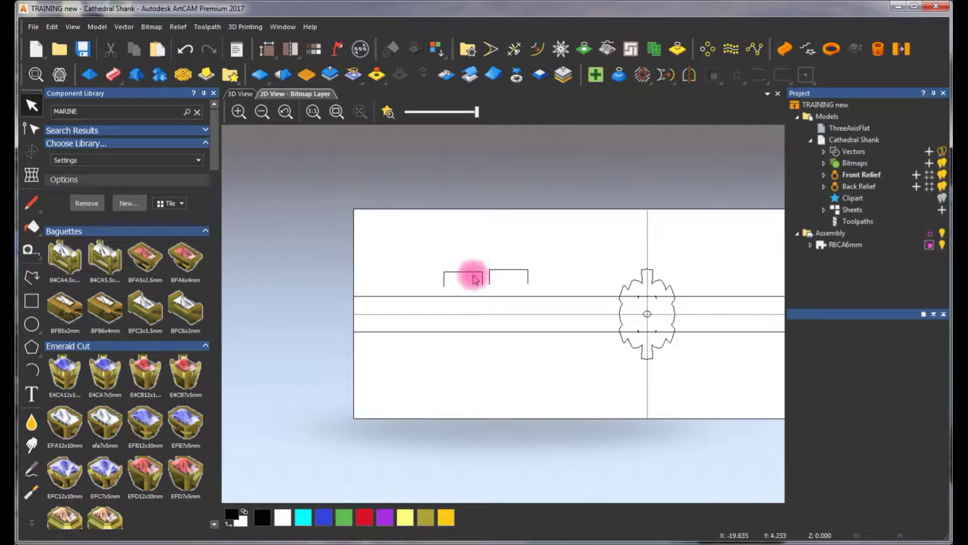
# Convert the copied profile's top span to an arc and lower its middle node to form a shallow dome.
pyautogui.click(474, 275)
pyautogui.press('n')
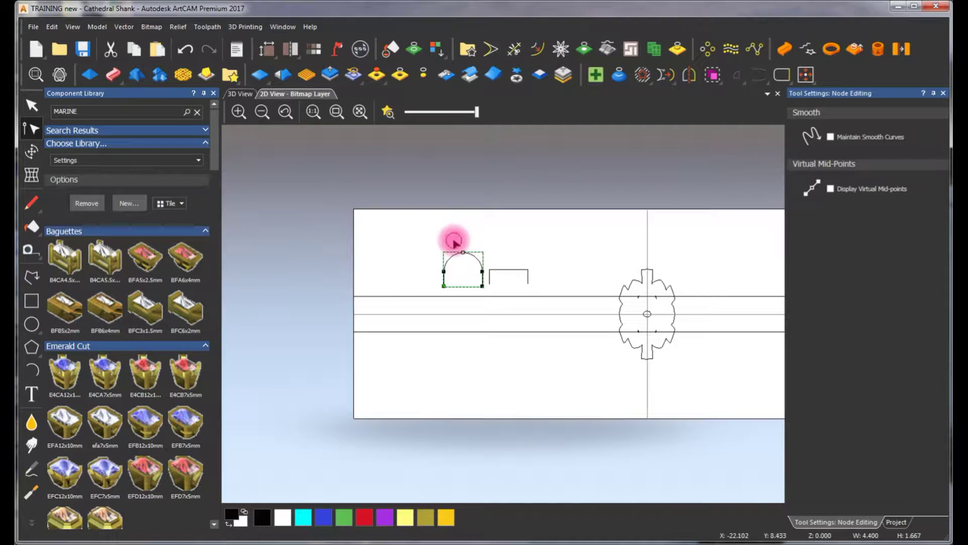
pyautogui.scroll(2, 464, 252)
pyautogui.moveTo(463, 253); pyautogui.dragTo(479, 319)
pyautogui.press('Down')
pyautogui.press('Down')
pyautogui.press('Down')
pyautogui.press('Down')
pyautogui.press('Down')
pyautogui.press('Down')
pyautogui.press('Down')
pyautogui.press('Down')
pyautogui.press('Down')
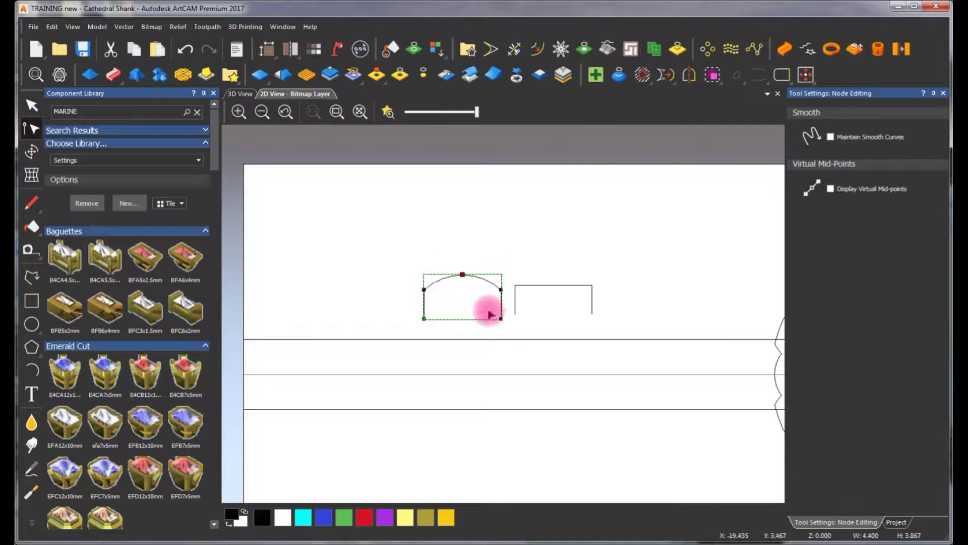
pyautogui.press('Escape')
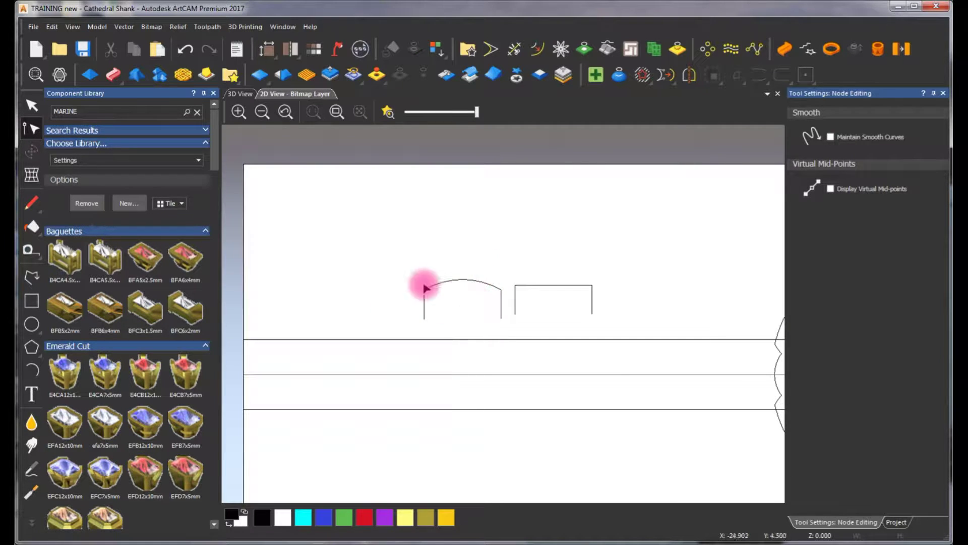
pyautogui.scroll(-5, 579, 372)
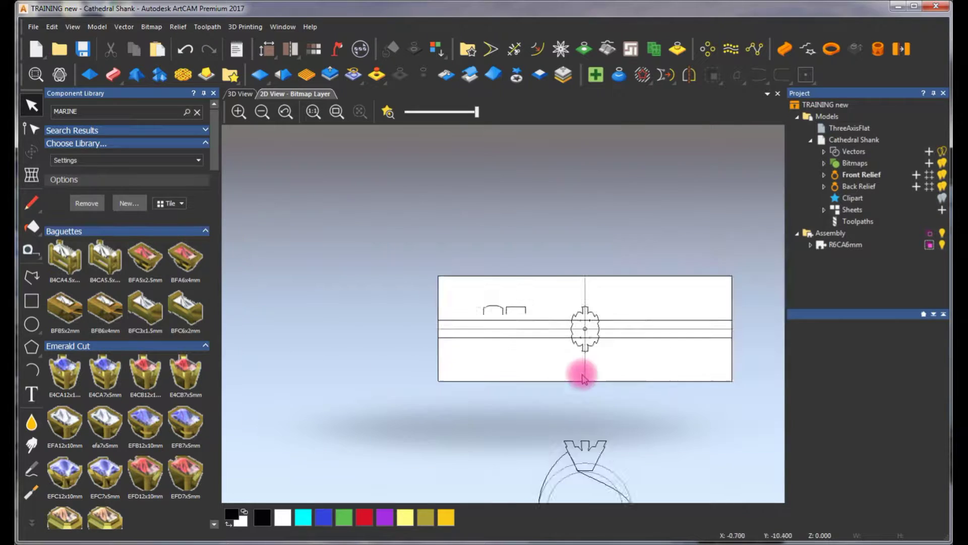
pyautogui.scroll(5, 584, 259)
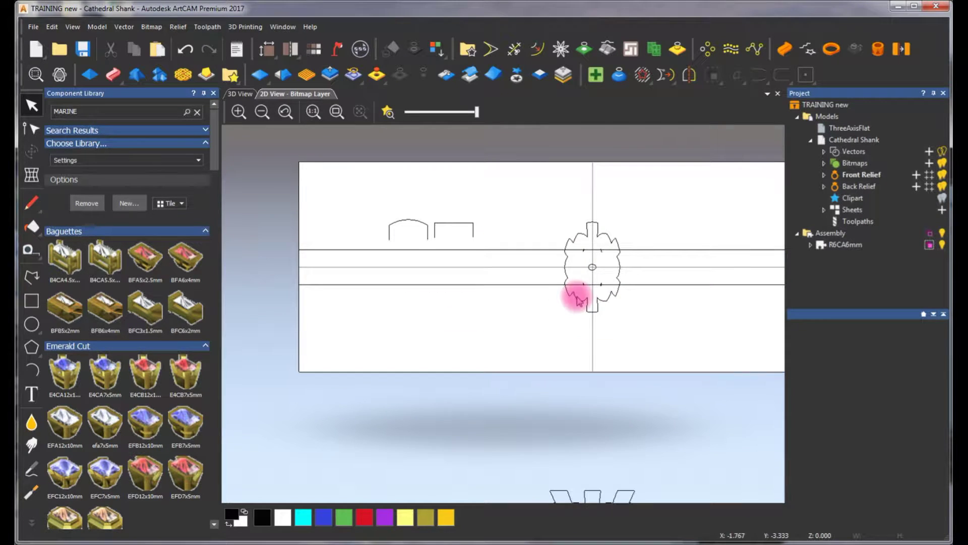
pyautogui.click(870, 175)
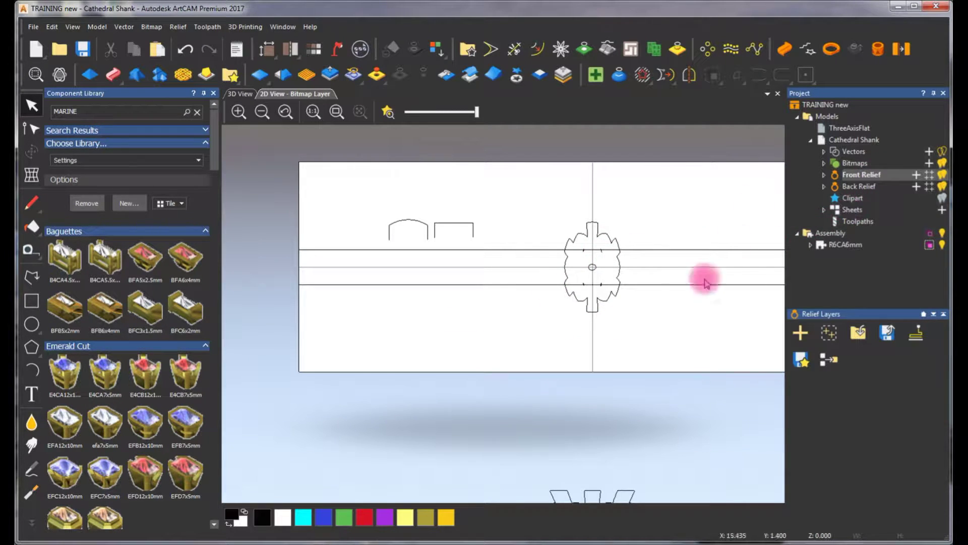
pyautogui.click(517, 220)
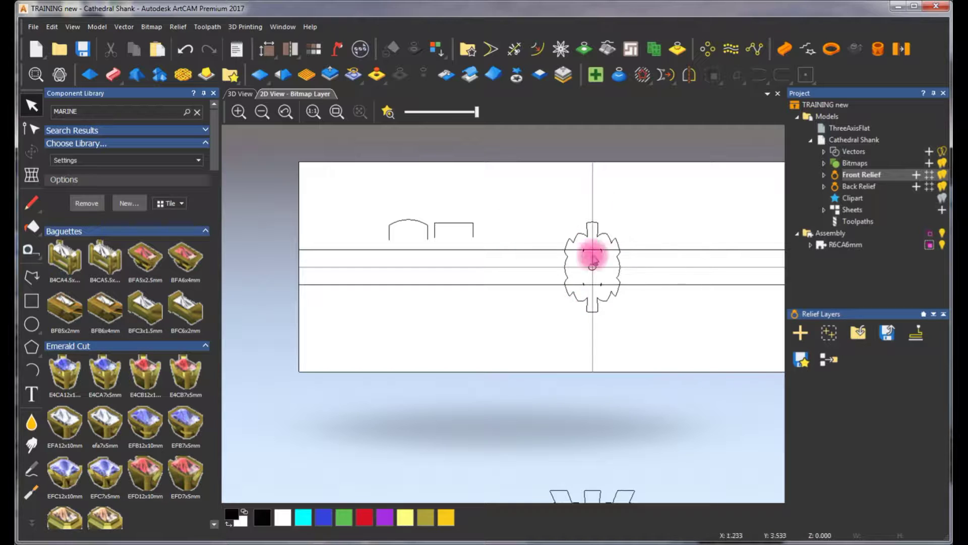
pyautogui.scroll(-4, 525, 315)
pyautogui.scroll(4, 528, 309)
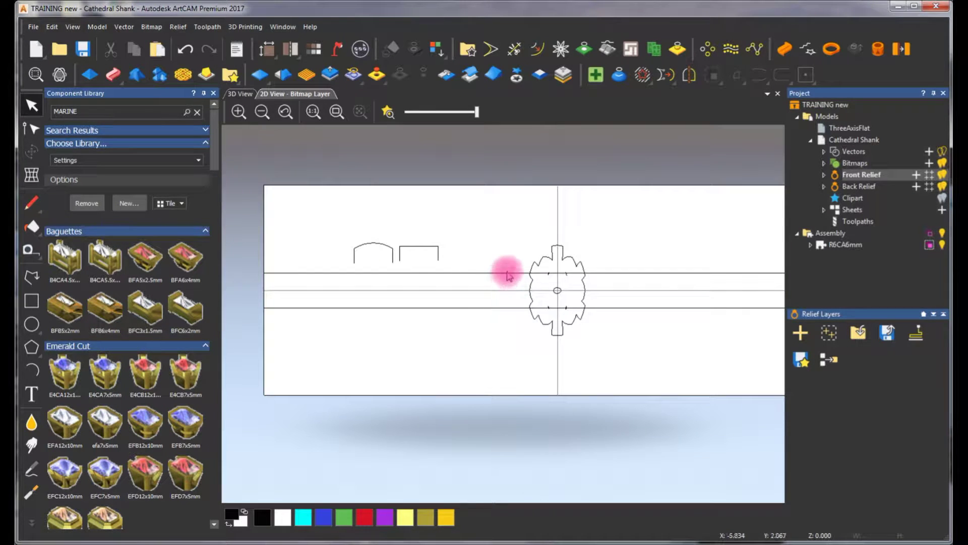
pyautogui.click(509, 273)
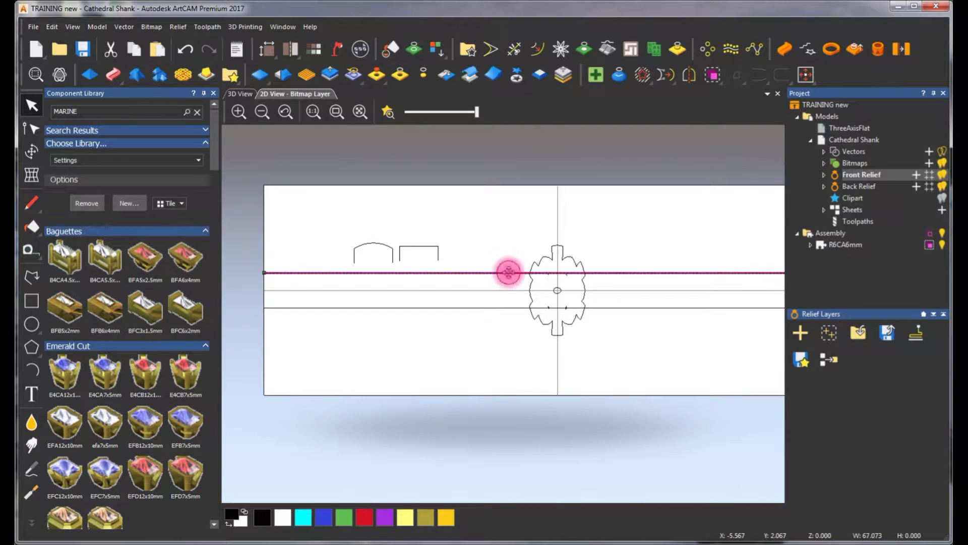
pyautogui.keyDown('shift'); pyautogui.click(509, 308); pyautogui.keyUp('shift')
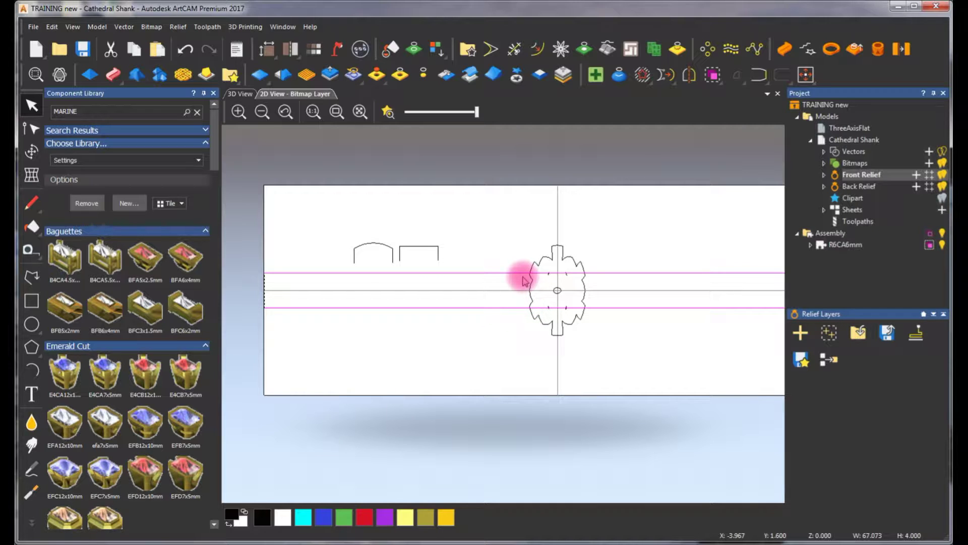
pyautogui.rightClick(525, 274)
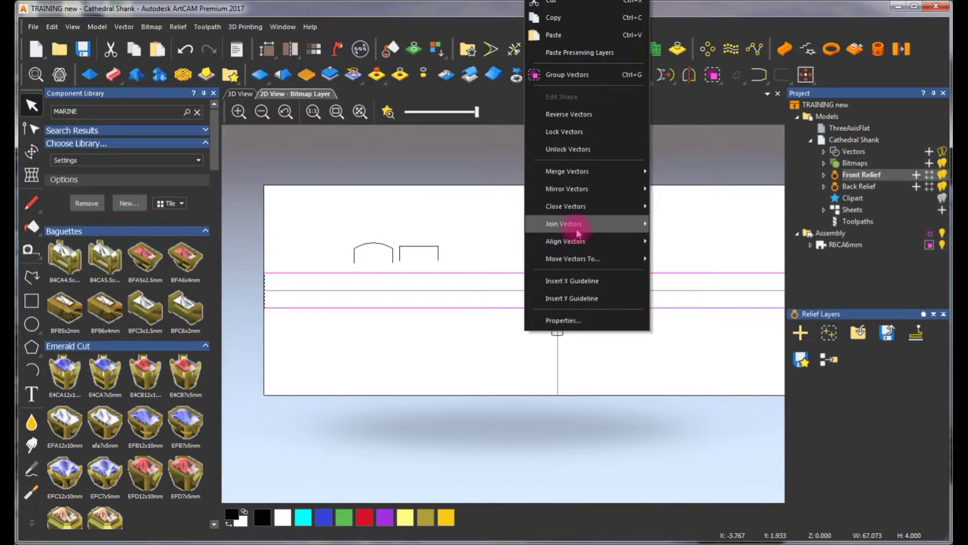
pyautogui.moveTo(578, 232)
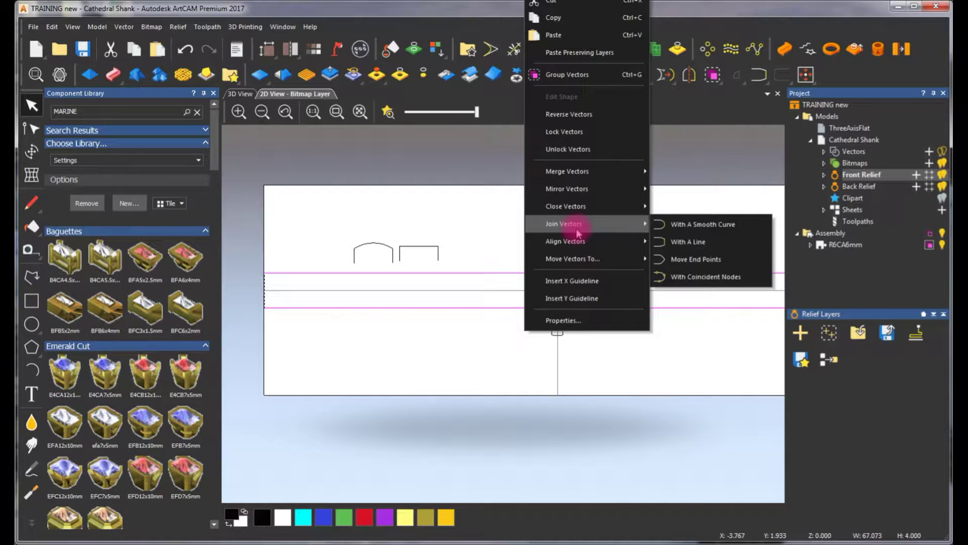
pyautogui.moveTo(550, 259)
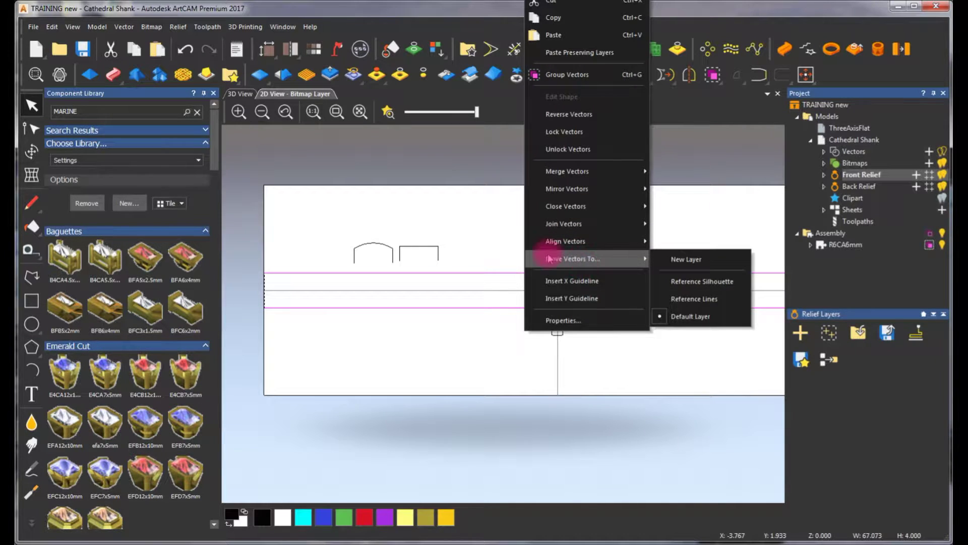
pyautogui.click(500, 254)
# Move the upper and lower horizontal shank lines together onto a new vector layer.
pyautogui.click(504, 273)
pyautogui.keyDown('shift'); pyautogui.click(518, 308); pyautogui.keyUp('shift')
pyautogui.rightClick(513, 245)
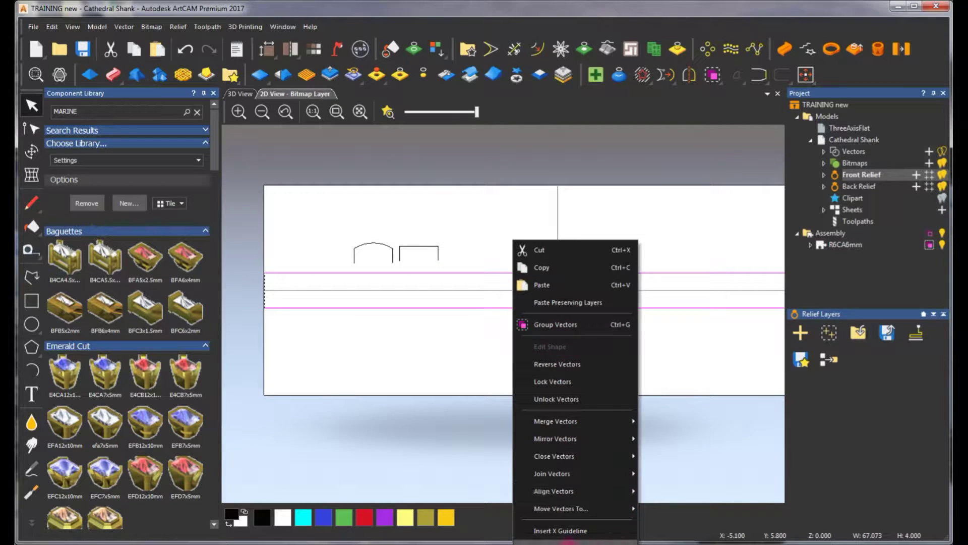
pyautogui.moveTo(587, 515)
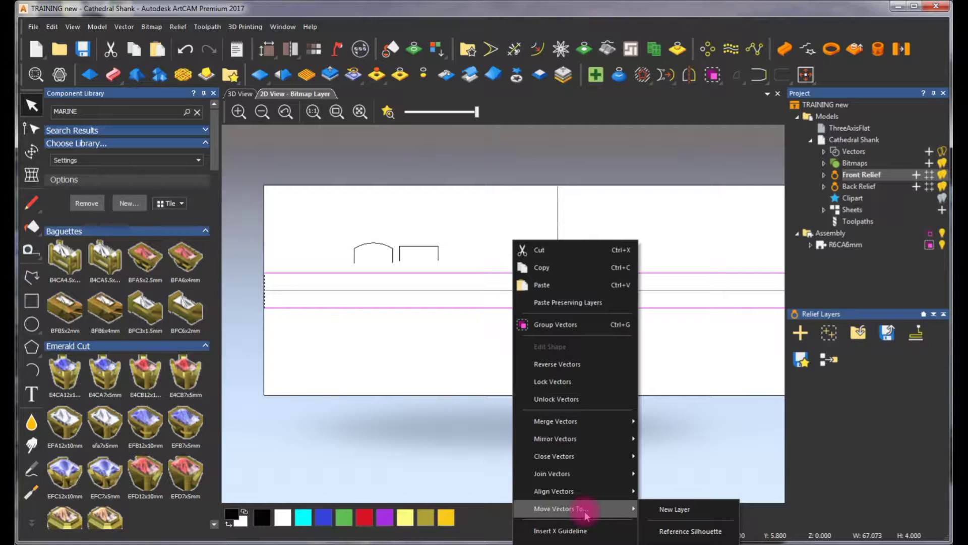
pyautogui.click(665, 510)
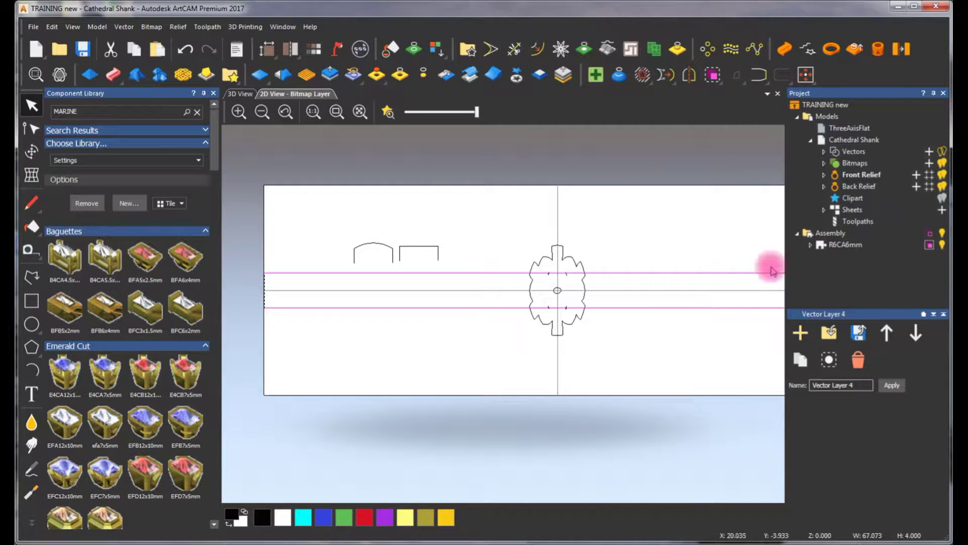
# Rename the new vector layer holding the two shank lines as CENTER RAILS.
pyautogui.click(825, 151)
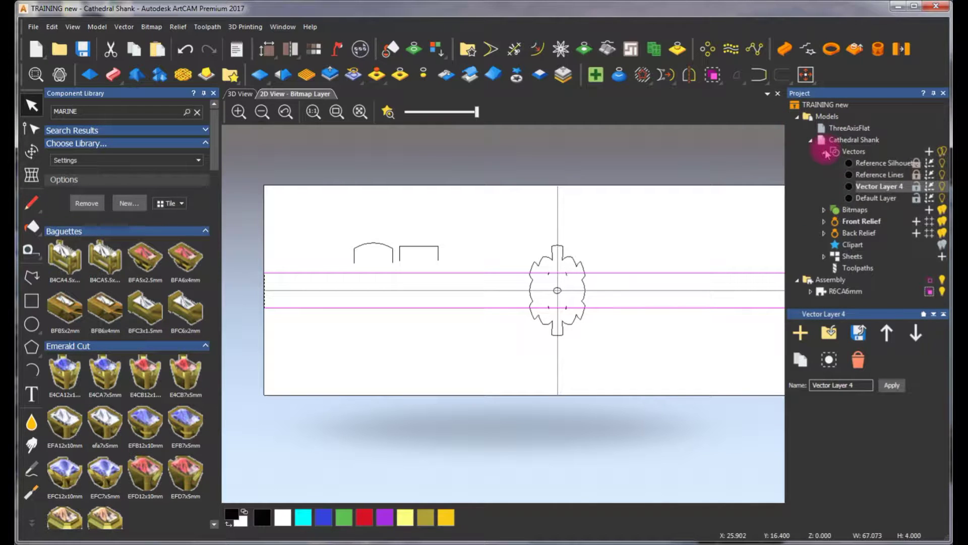
pyautogui.doubleClick(902, 191)
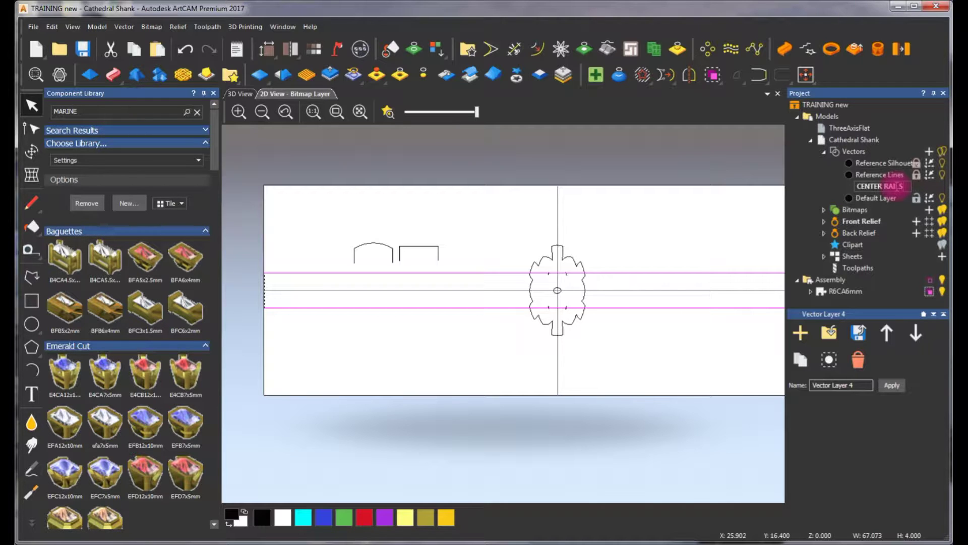
pyautogui.click(645, 182)
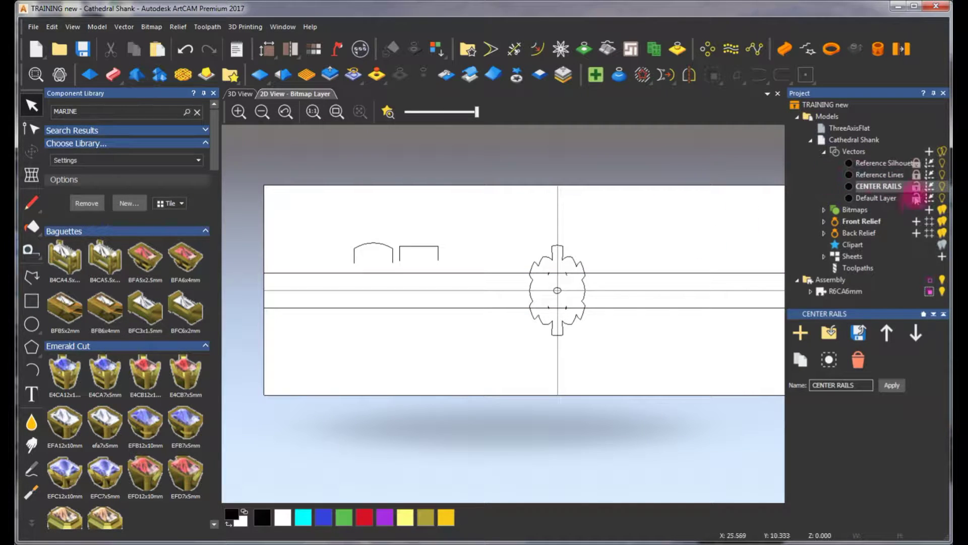
# Hide and reshow the CENTER RAILS layer, and switch its lock on and off again.
pyautogui.click(943, 186)
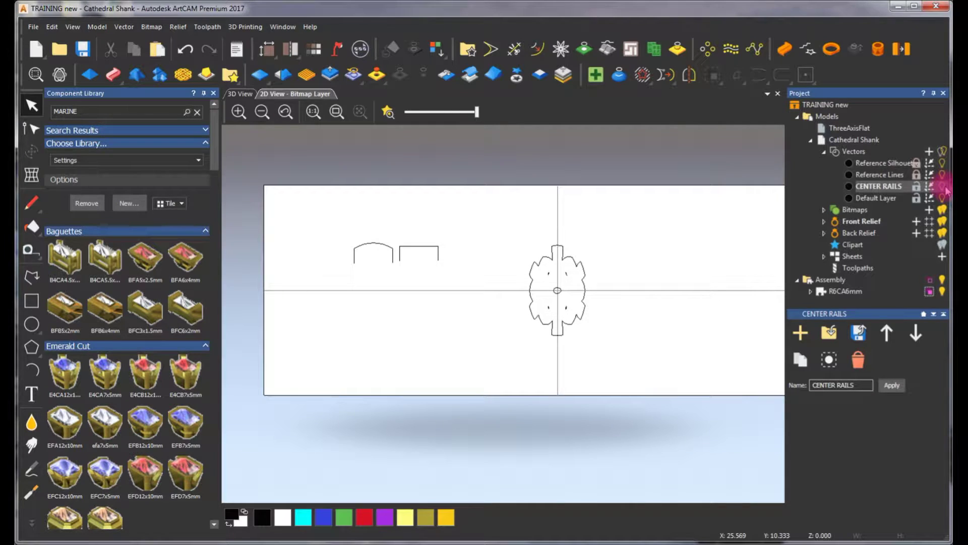
pyautogui.click(943, 186)
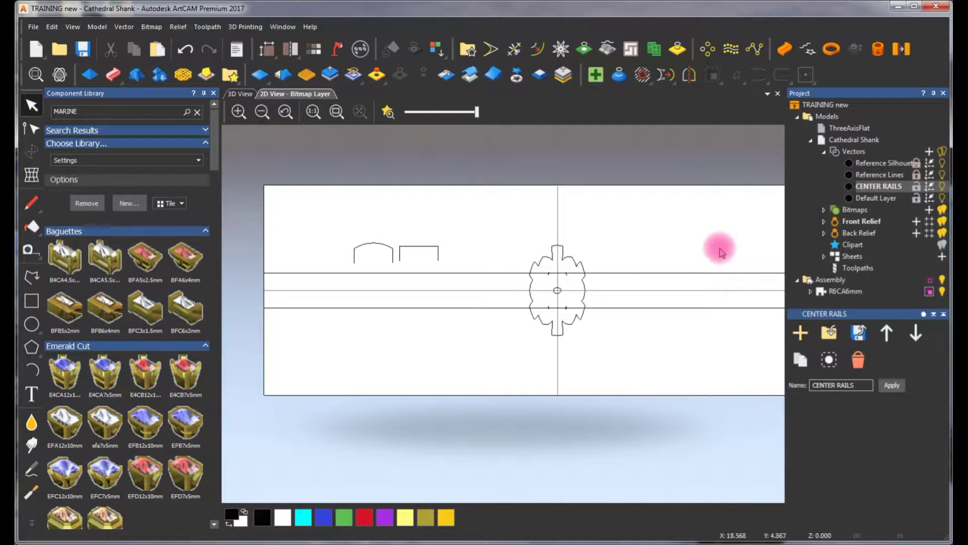
pyautogui.click(915, 187)
pyautogui.click(916, 188)
pyautogui.scroll(2, 915, 189)
pyautogui.scroll(-1, 912, 195)
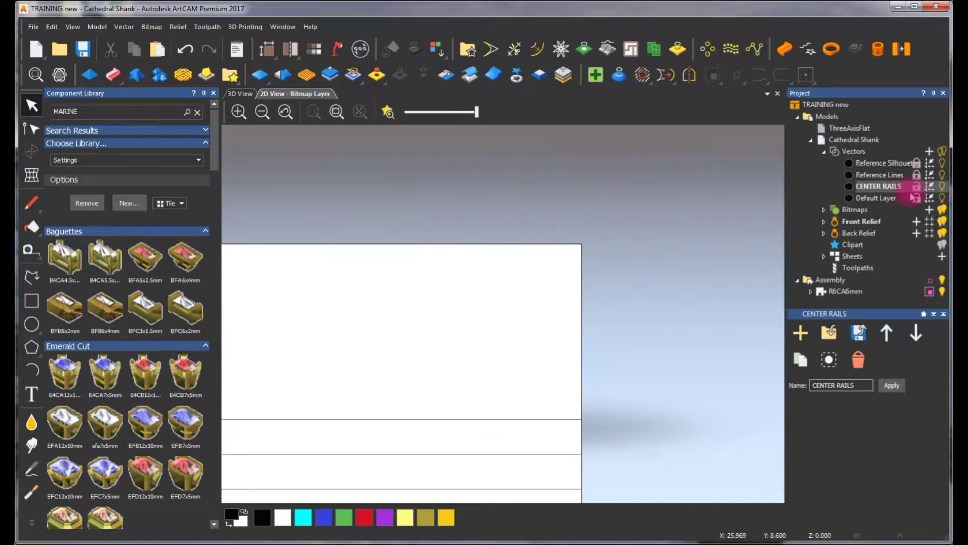
pyautogui.scroll(-3, 454, 403)
pyautogui.scroll(2, 384, 348)
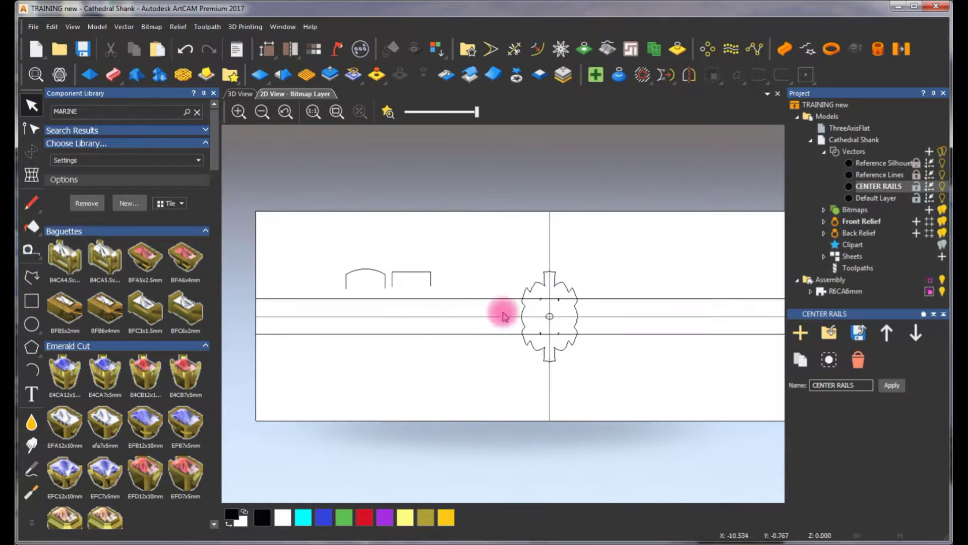
# Set the CENTER RAILS layer colour to the preset green.
pyautogui.click(850, 187)
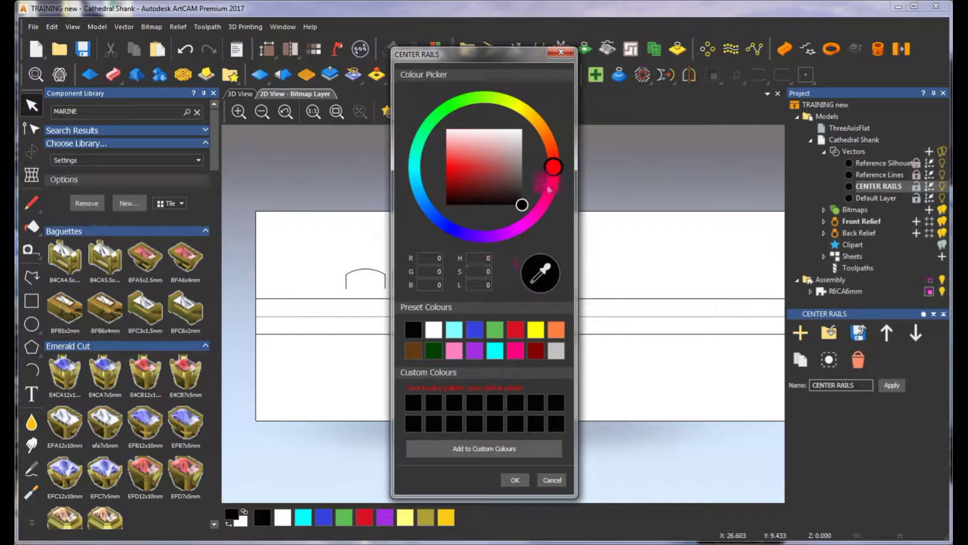
pyautogui.click(493, 331)
pyautogui.click(515, 480)
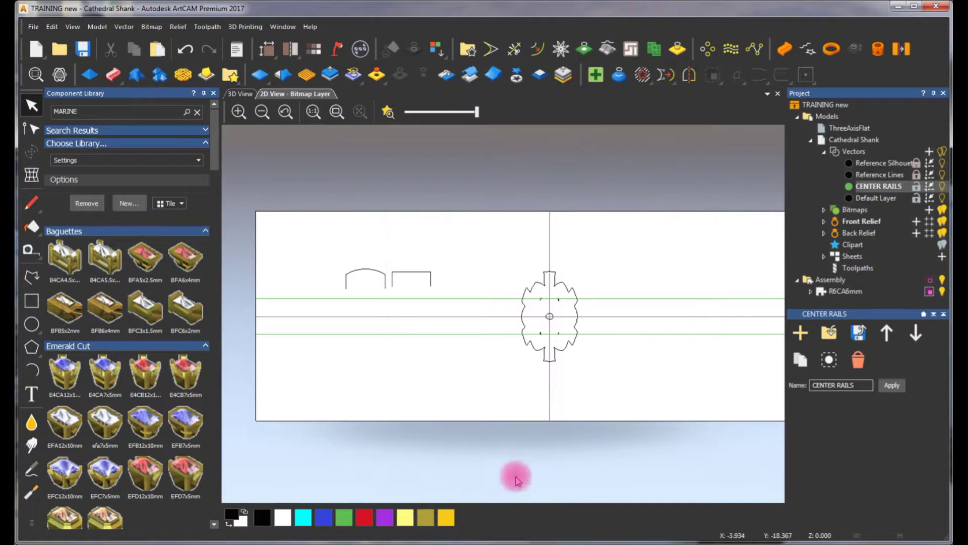
pyautogui.scroll(2, 585, 308)
pyautogui.scroll(-3, 528, 439)
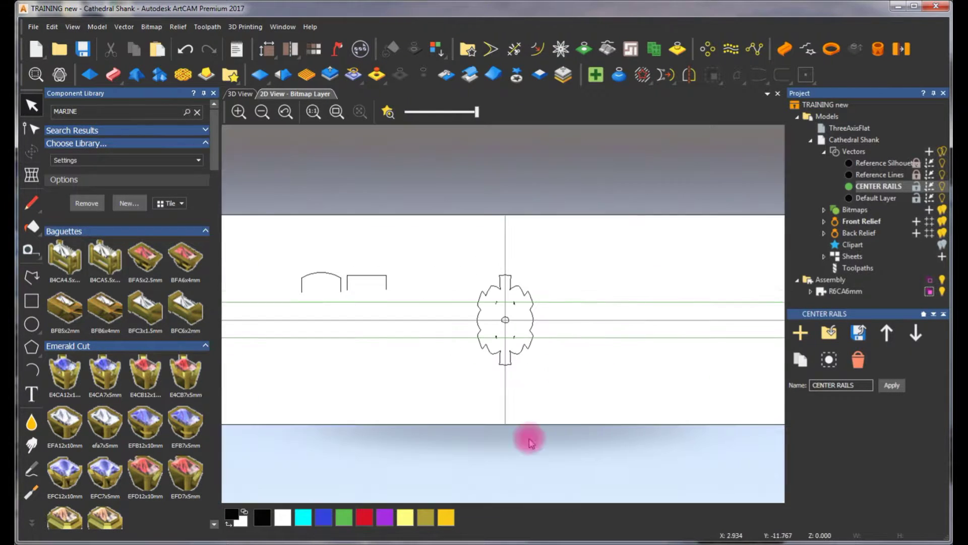
pyautogui.scroll(1, 474, 314)
pyautogui.click(480, 307)
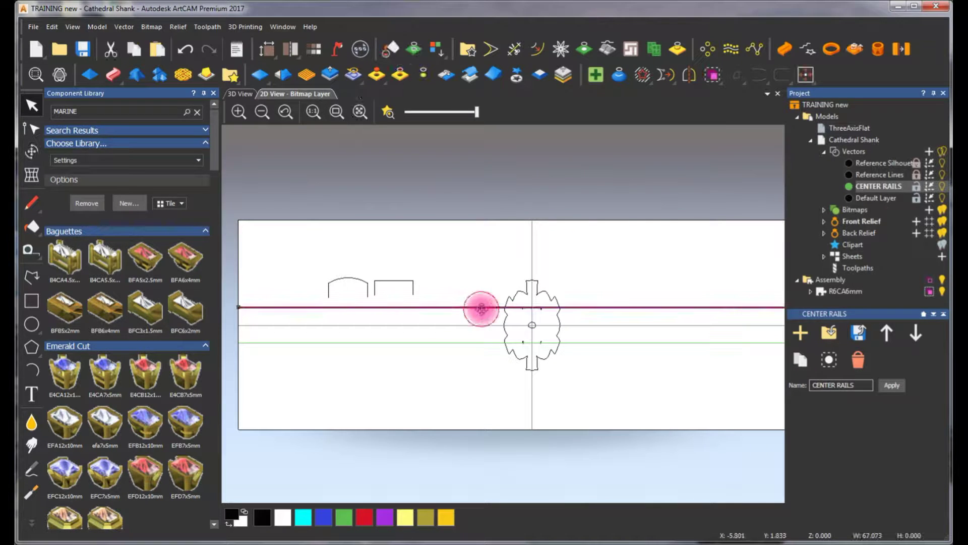
pyautogui.click(470, 271)
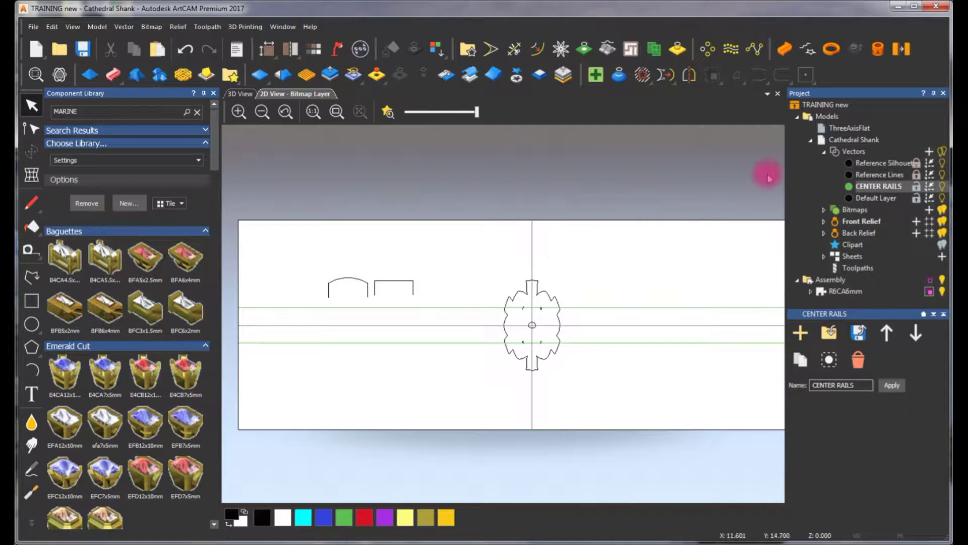
# Change the CENTER RAILS layer colour to the preset blue.
pyautogui.click(849, 187)
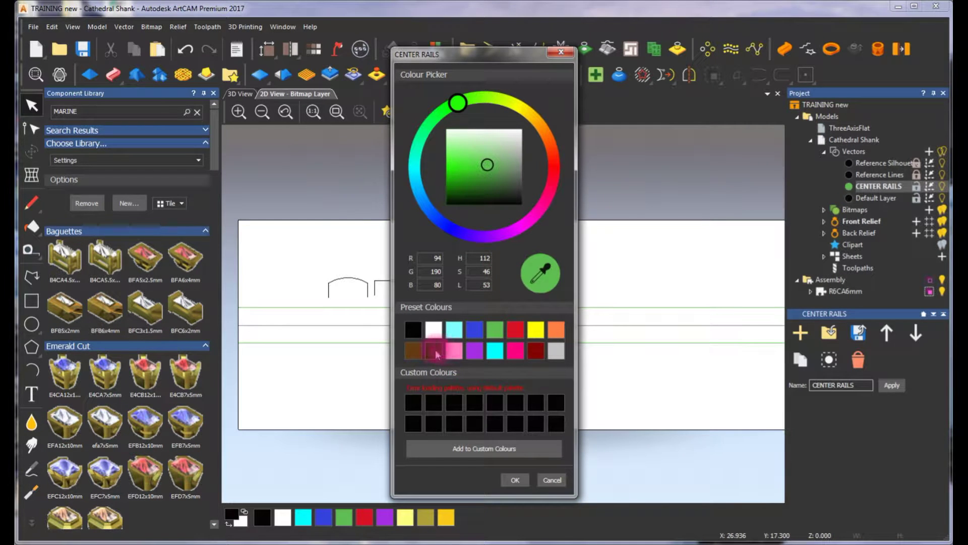
pyautogui.click(516, 351)
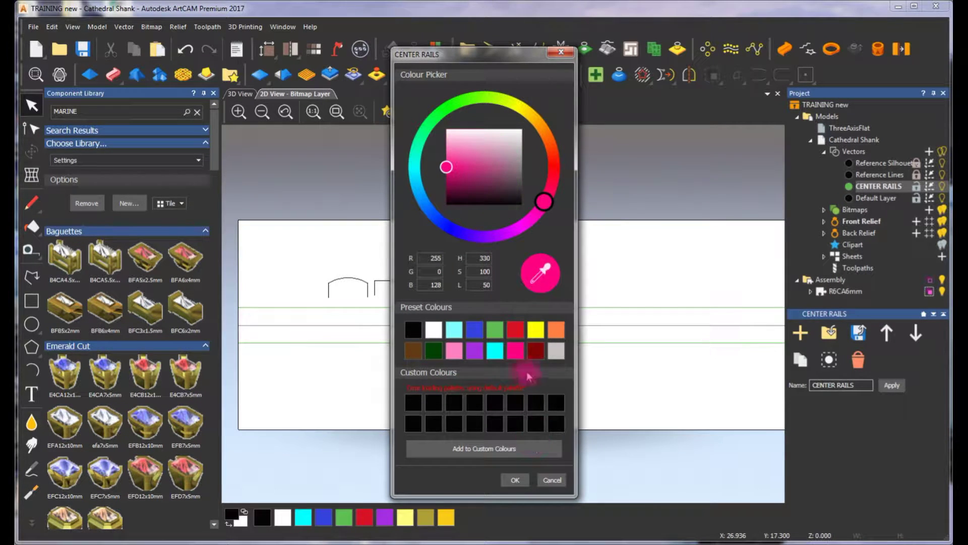
pyautogui.click(474, 329)
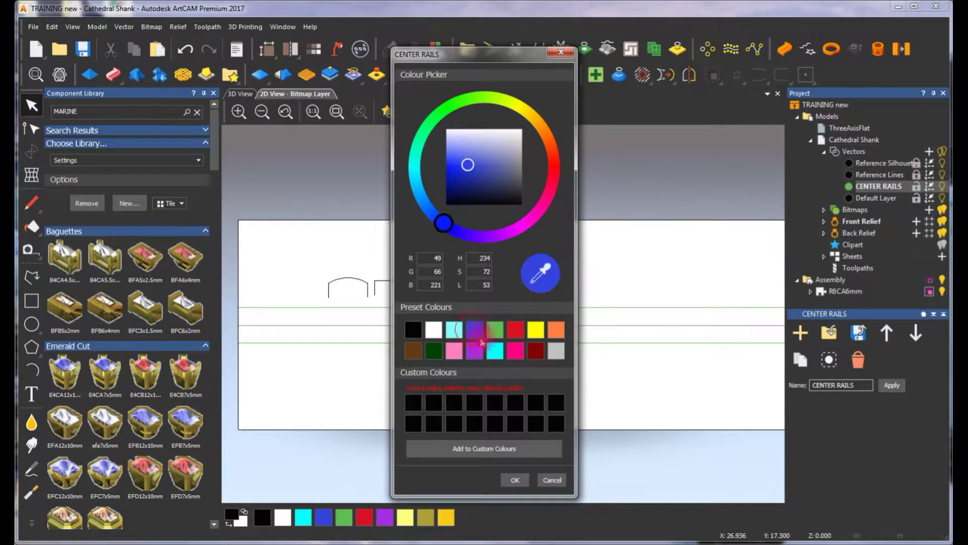
pyautogui.click(515, 480)
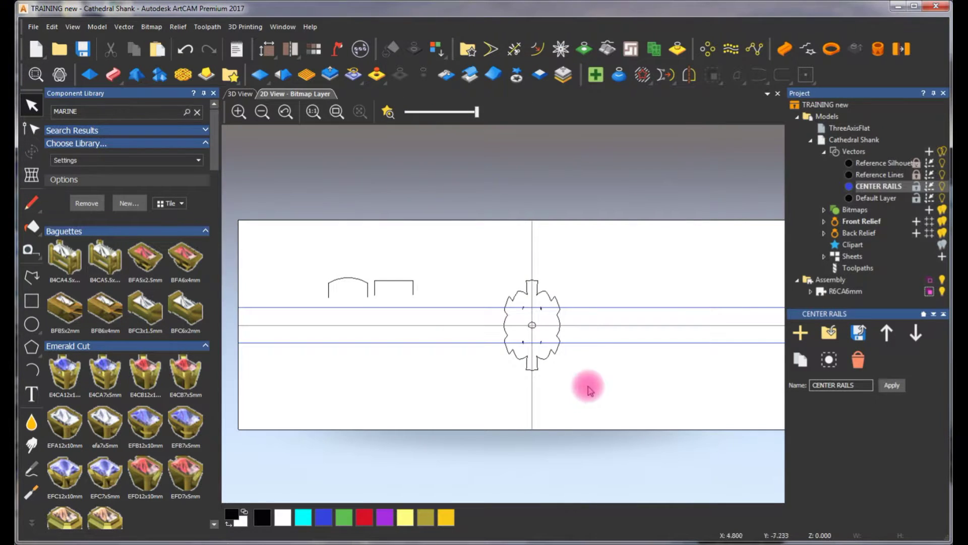
# Select in order the upper and lower rails, the flat and domed cross-section profiles, and the raised shoulder silhouette around the finger circle.
pyautogui.scroll(-1, 575, 332)
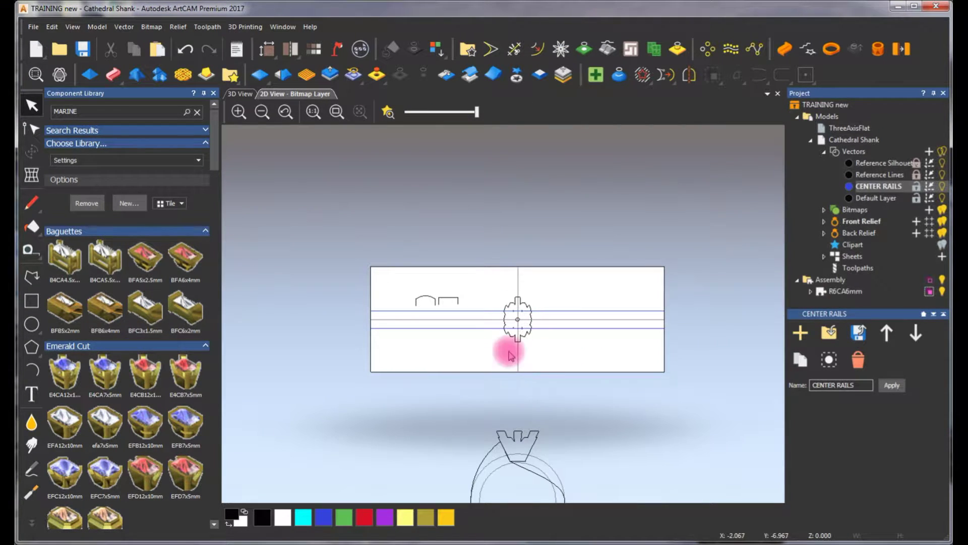
pyautogui.scroll(1, 466, 334)
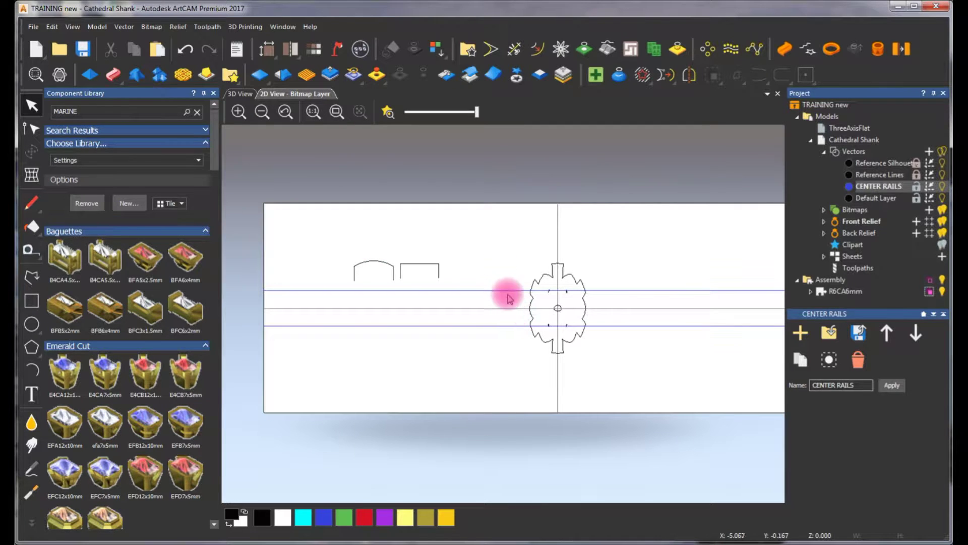
pyautogui.scroll(-1, 498, 348)
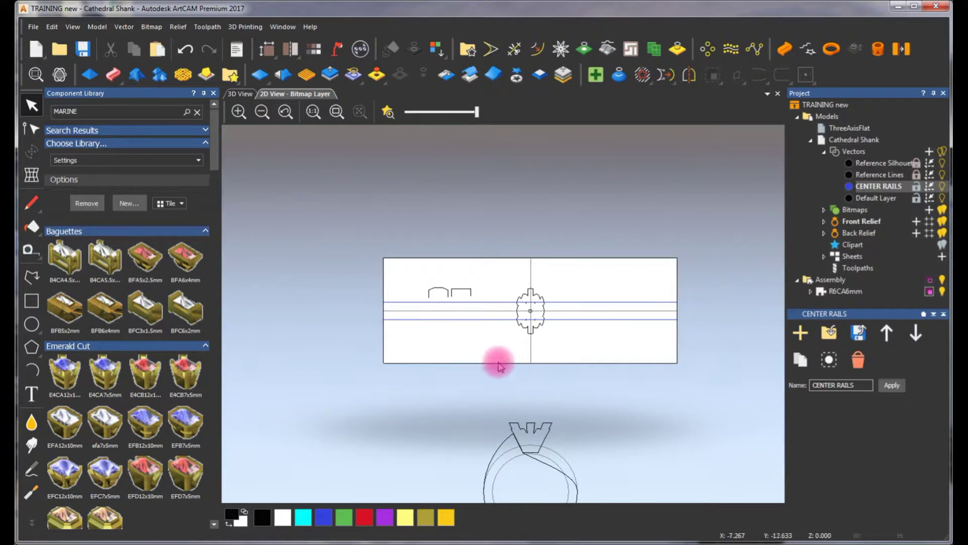
pyautogui.scroll(1, 499, 353)
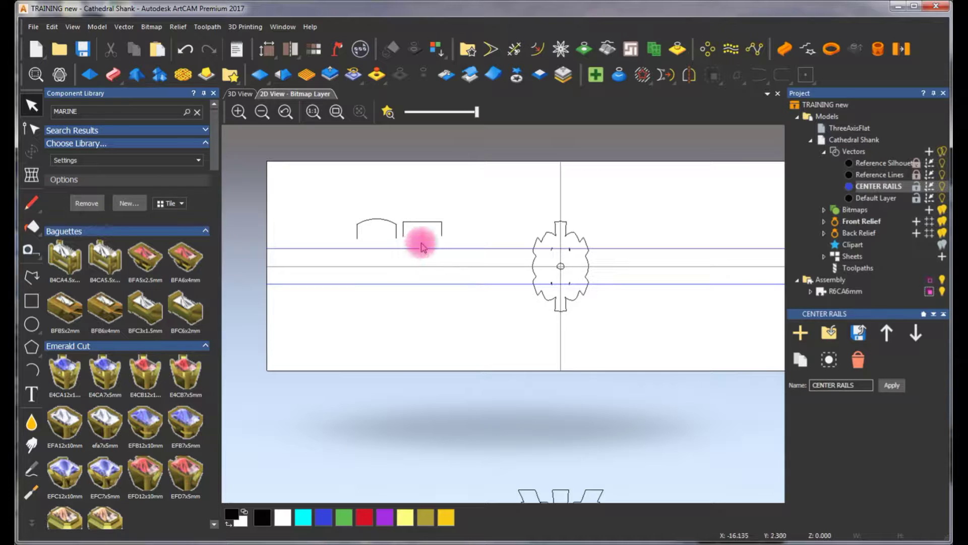
pyautogui.click(428, 249)
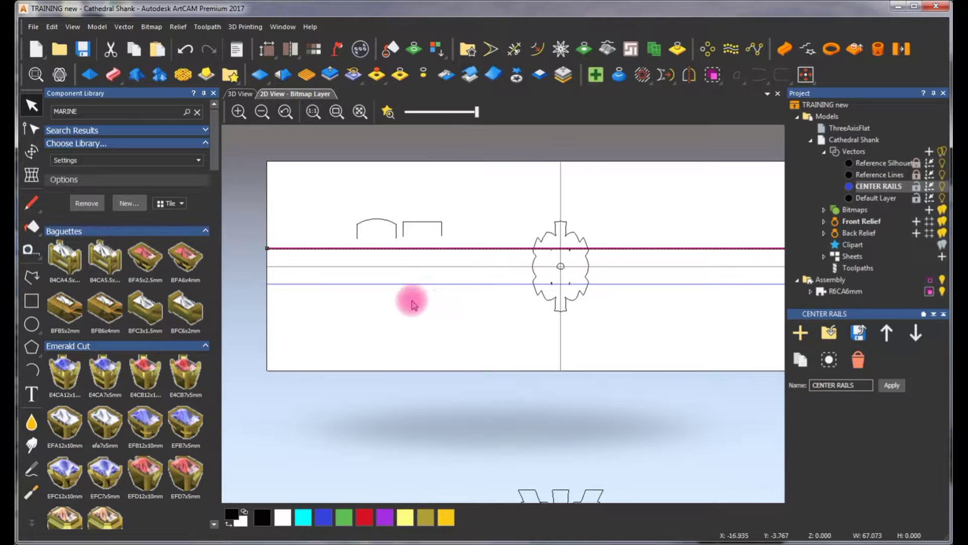
pyautogui.keyDown('shift'); pyautogui.click(448, 284); pyautogui.keyUp('shift')
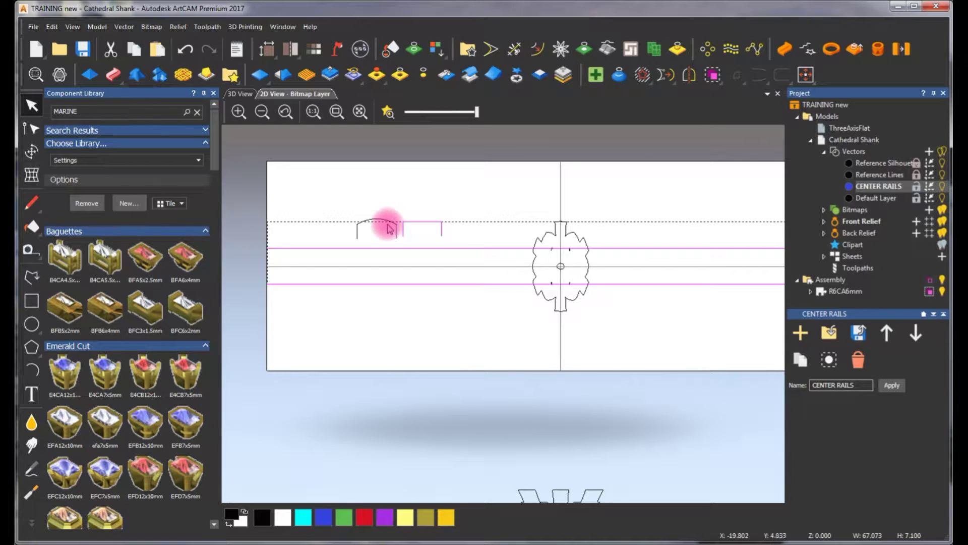
pyautogui.keyDown('shift'); pyautogui.click(376, 222); pyautogui.keyUp('shift')
pyautogui.scroll(-5, 520, 363)
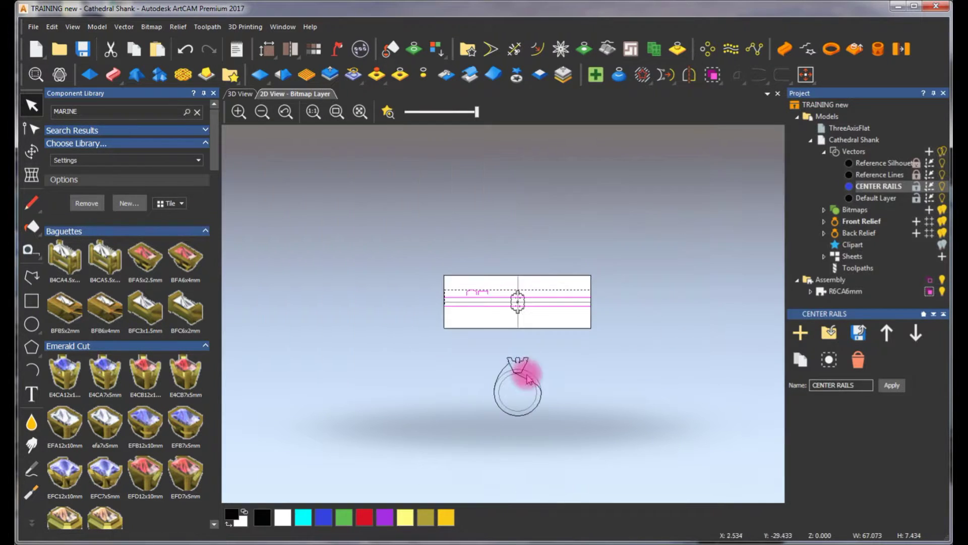
pyautogui.scroll(3, 524, 386)
pyautogui.scroll(2, 524, 386)
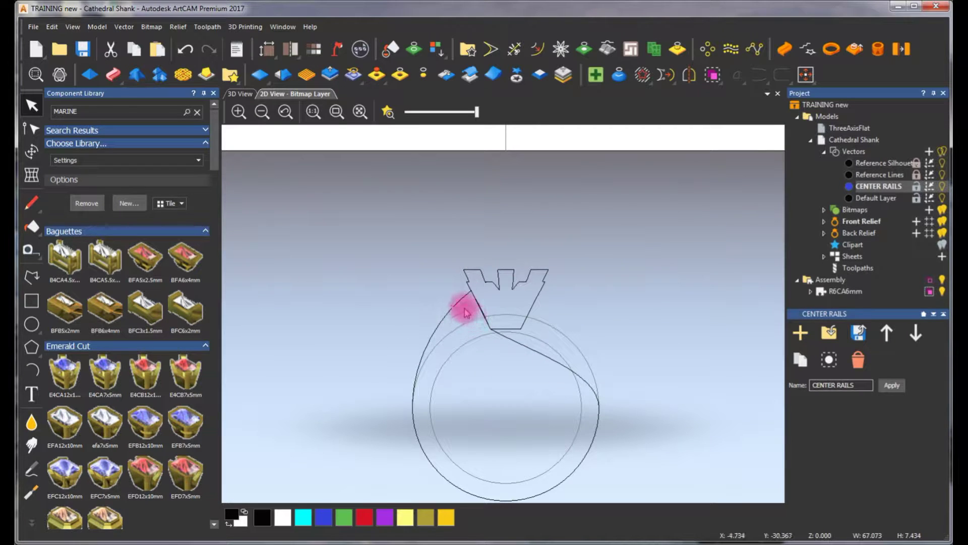
pyautogui.click(464, 301)
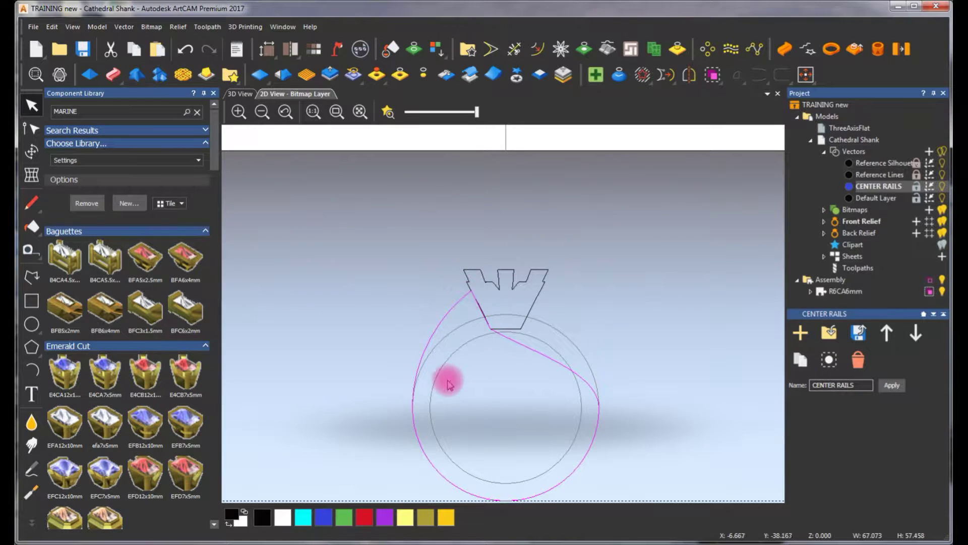
# Create the shank relief from the selected vectors with a Two Rail Ring Sweep in Add mode, checking its shape in 3D.
pyautogui.click(788, 57)
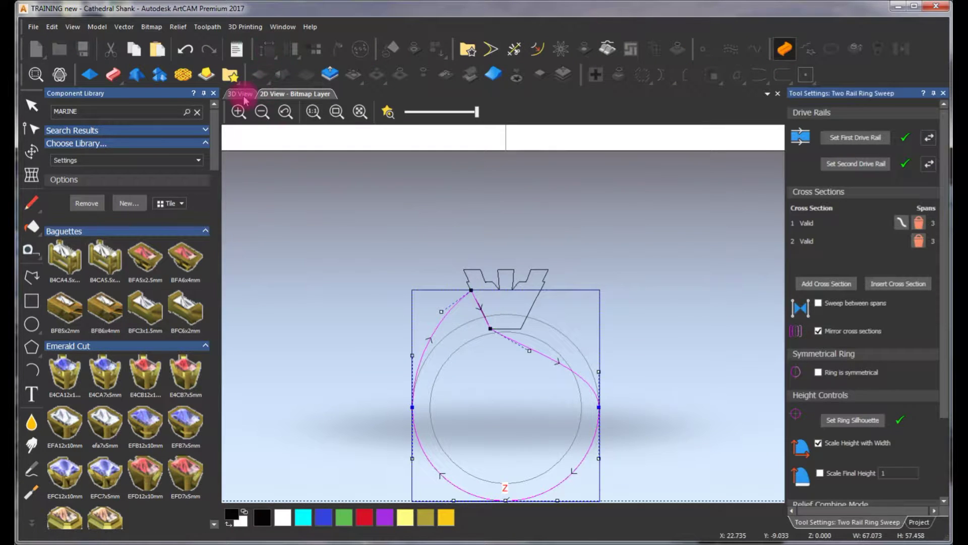
pyautogui.click(241, 94)
pyautogui.moveTo(407, 156); pyautogui.dragTo(454, 356)
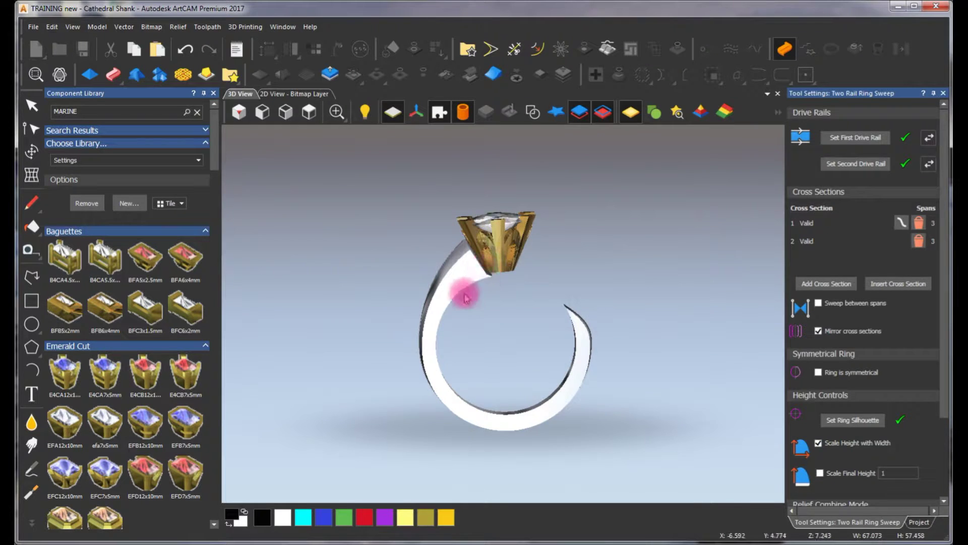
pyautogui.scroll(3, 467, 290)
pyautogui.scroll(-2, 484, 242)
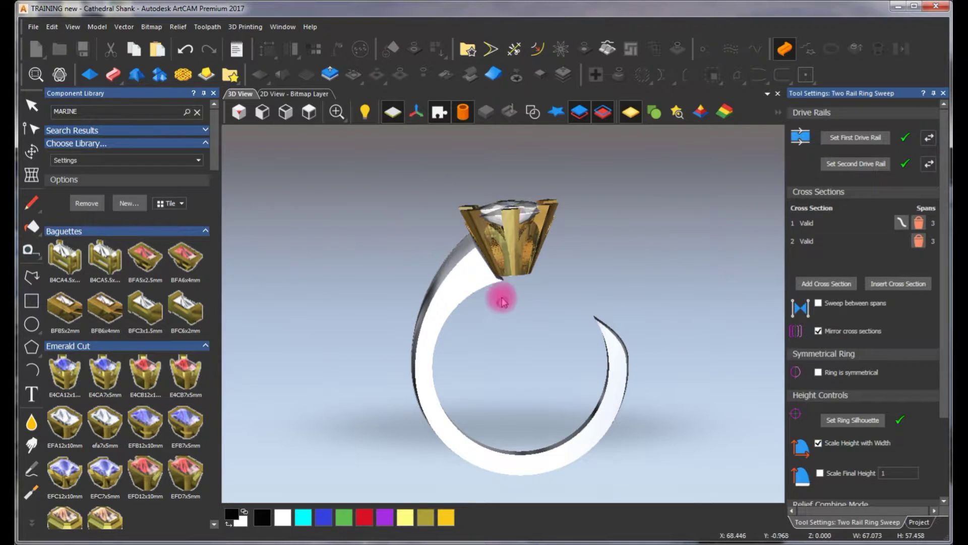
pyautogui.scroll(-3, 930, 333)
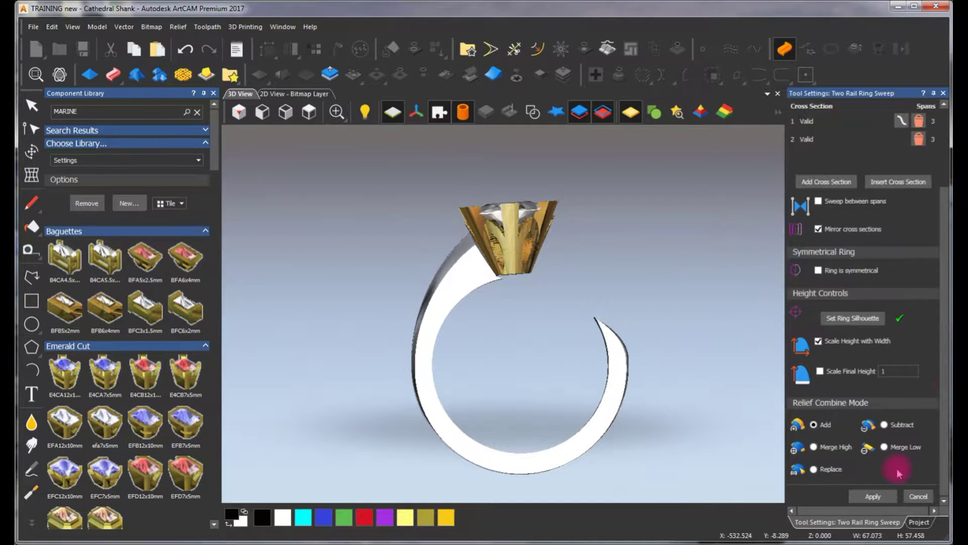
pyautogui.click(878, 496)
pyautogui.click(926, 496)
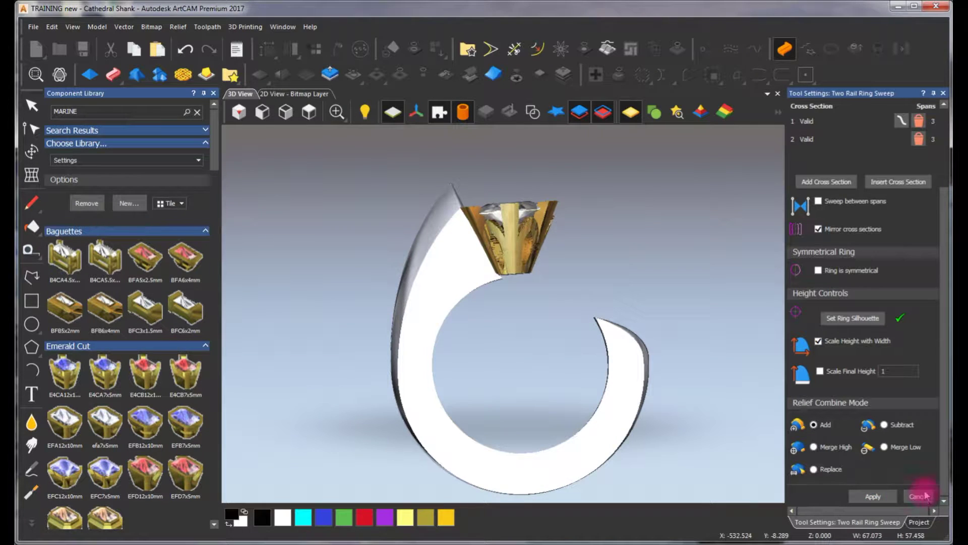
pyautogui.click(943, 94)
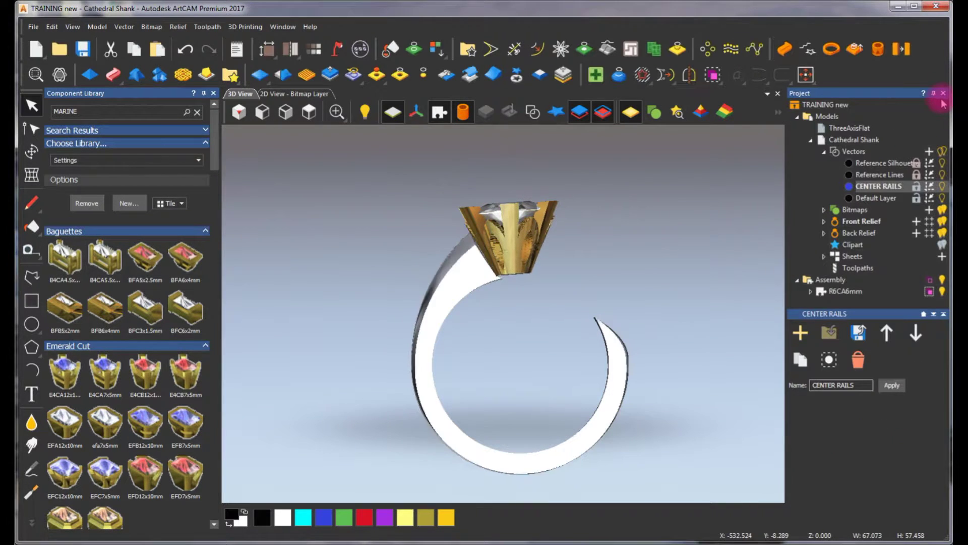
# Mirror-merge the shank relief left over right to complete the other half of the ring, and inspect it in 3D.
pyautogui.moveTo(553, 319); pyautogui.dragTo(477, 285)
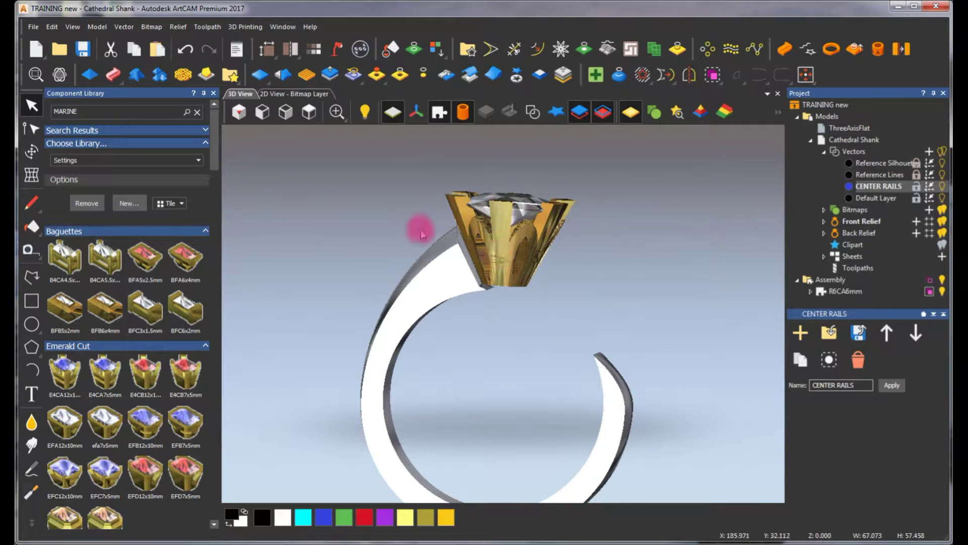
pyautogui.click(446, 78)
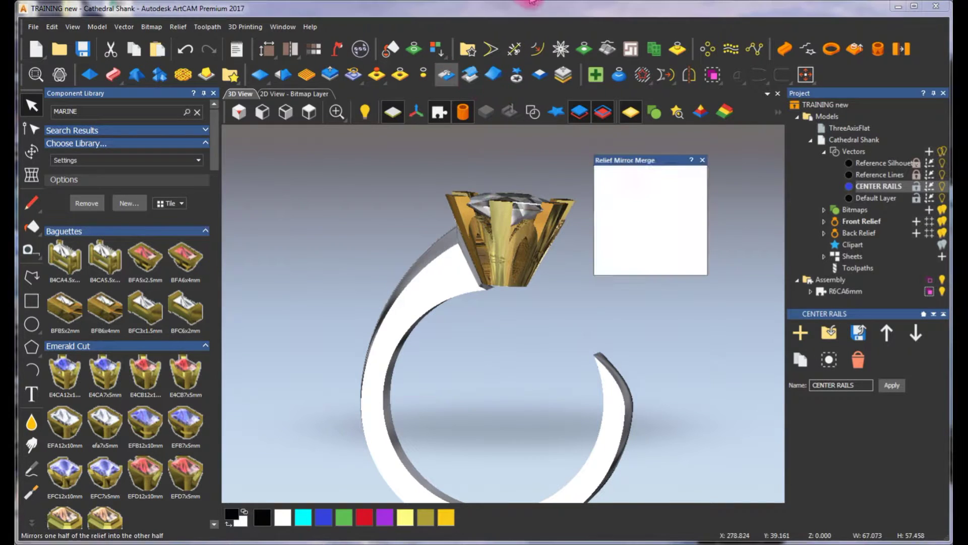
pyautogui.click(618, 182)
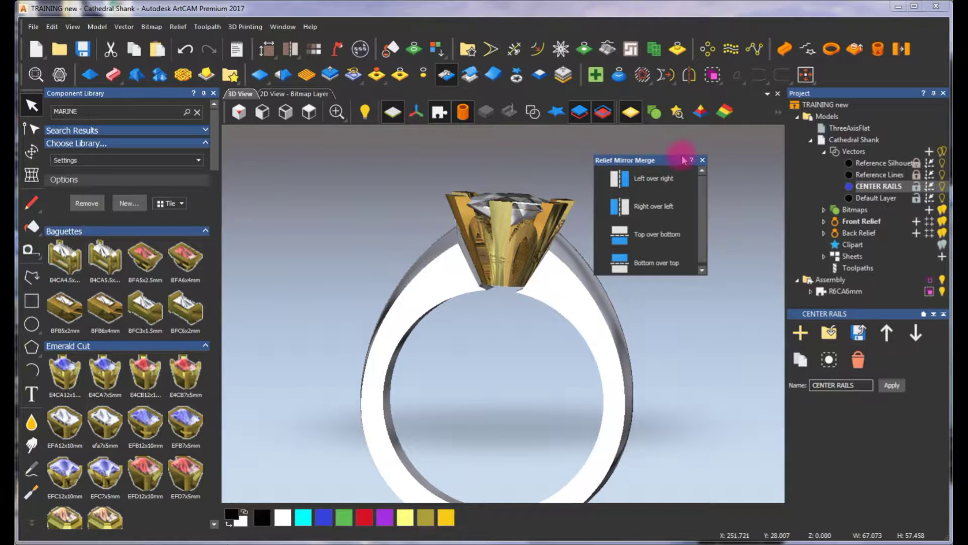
pyautogui.click(703, 162)
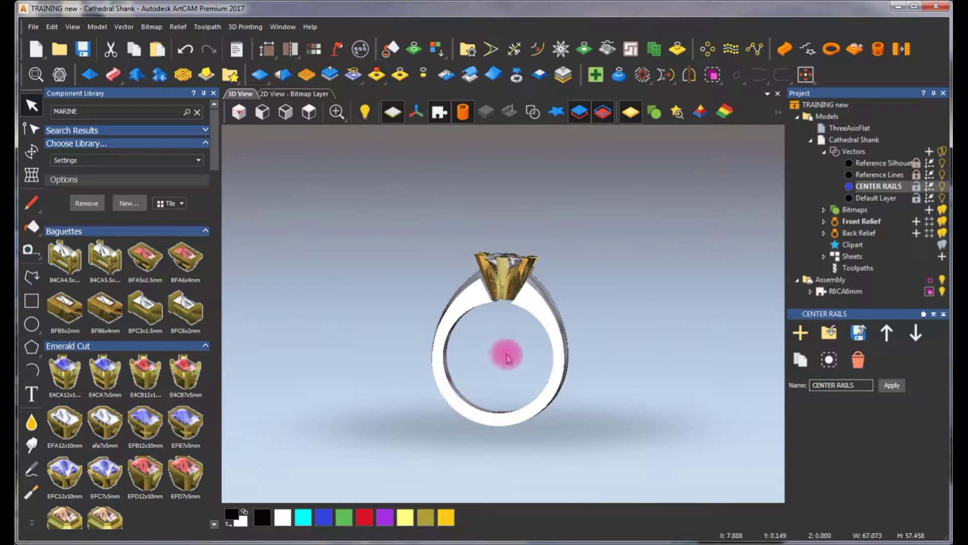
pyautogui.scroll(2, 504, 358)
pyautogui.moveTo(506, 360); pyautogui.dragTo(479, 395)
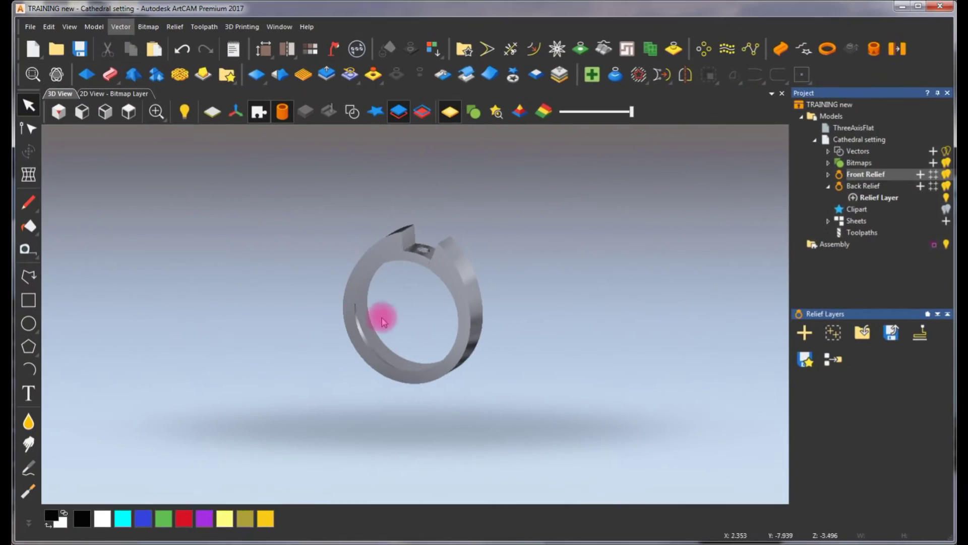
# Examine the Cathedral setting ring in 3D, focusing on the raised shoulders and the seat between them.
pyautogui.moveTo(378, 315); pyautogui.dragTo(658, 337)
pyautogui.moveTo(264, 309); pyautogui.dragTo(353, 191)
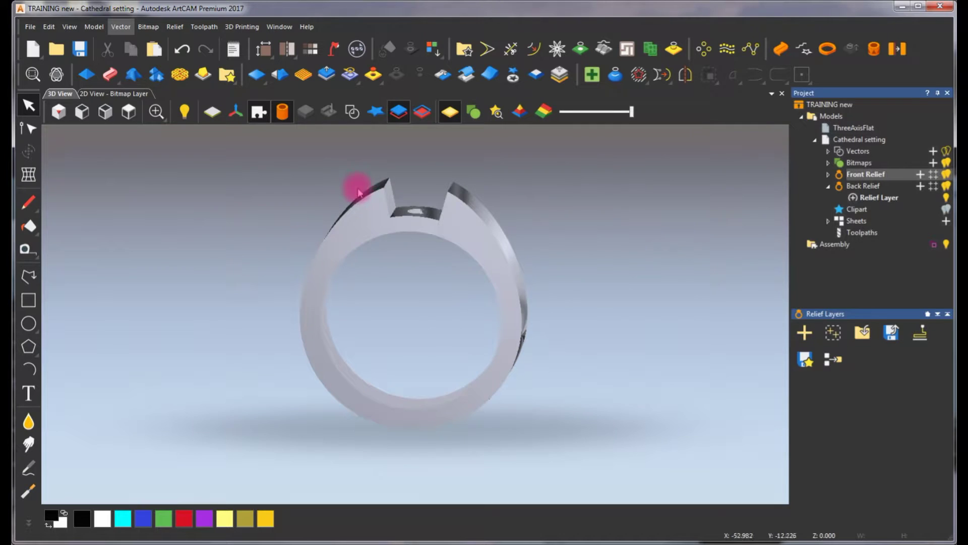
pyautogui.scroll(3, 376, 225)
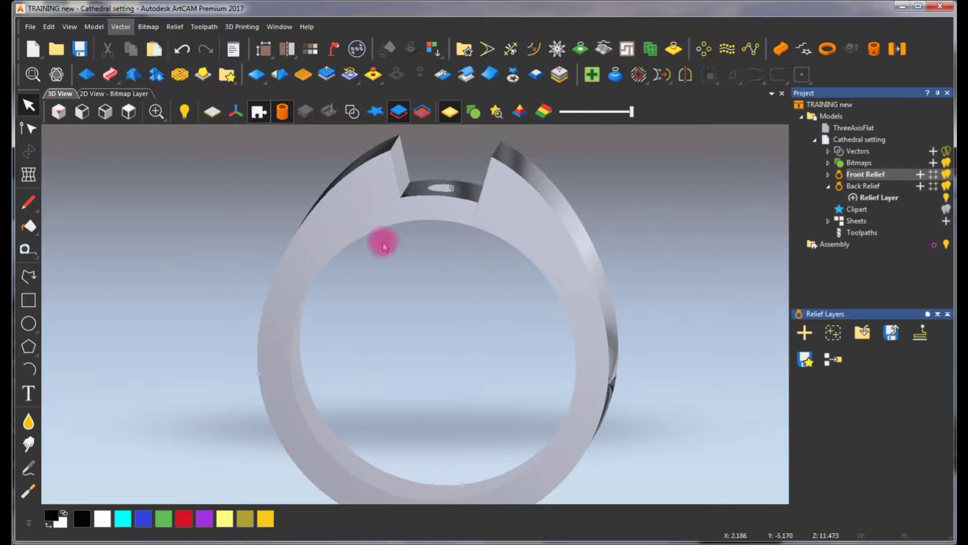
pyautogui.scroll(-3, 383, 246)
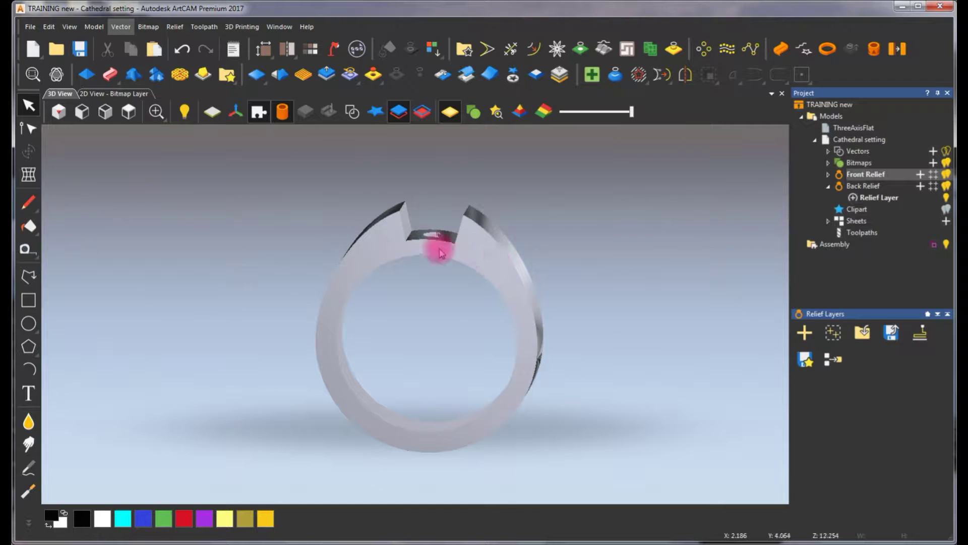
pyautogui.scroll(4, 440, 253)
pyautogui.scroll(2, 408, 264)
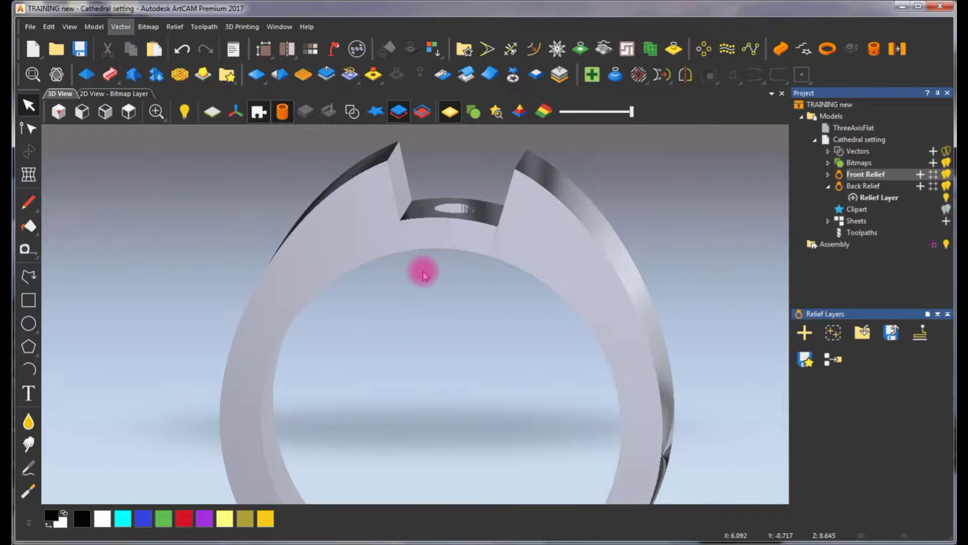
pyautogui.scroll(-1, 428, 253)
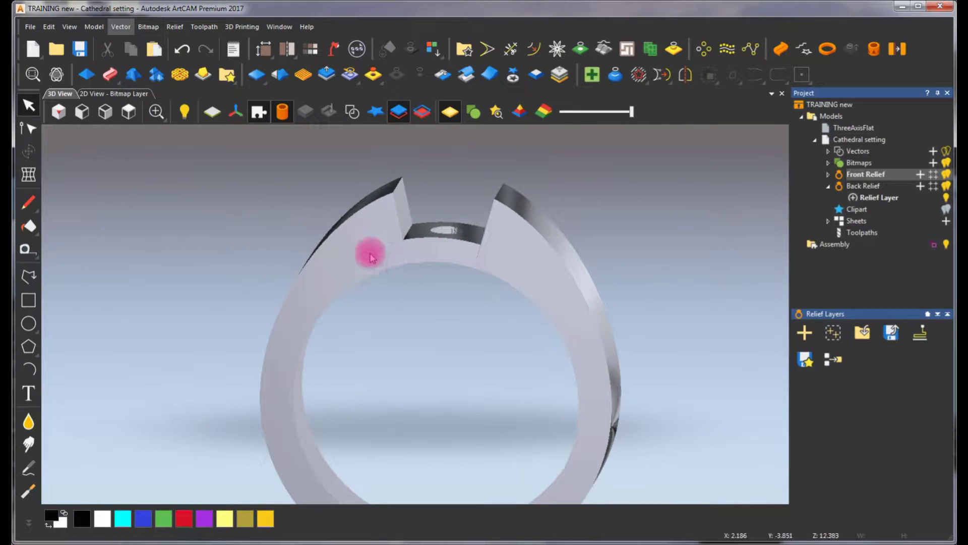
pyautogui.scroll(1, 428, 270)
pyautogui.scroll(-3, 394, 272)
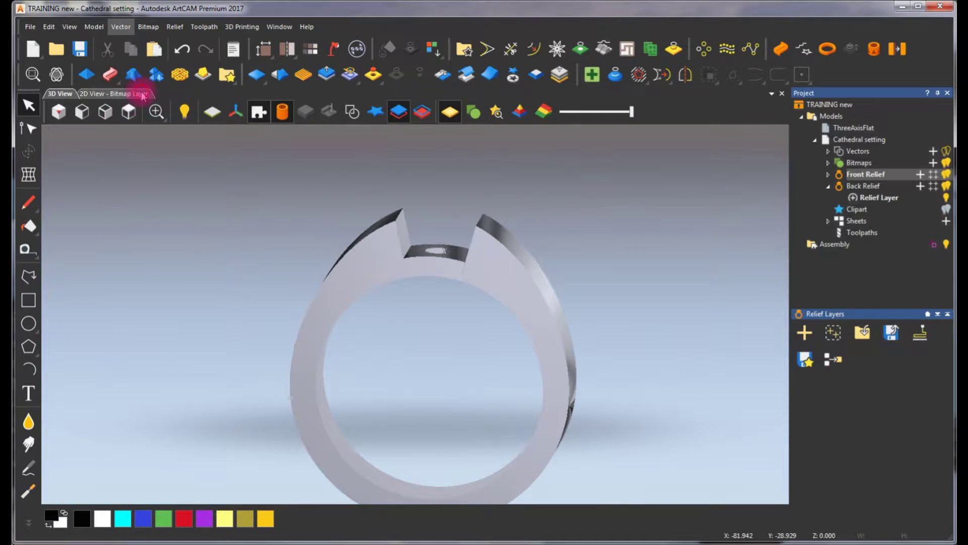
# In the 2D view, nudge the upper shank rail slightly outwards so it lies just above the relief's upper edge.
pyautogui.click(124, 94)
pyautogui.scroll(8, 433, 330)
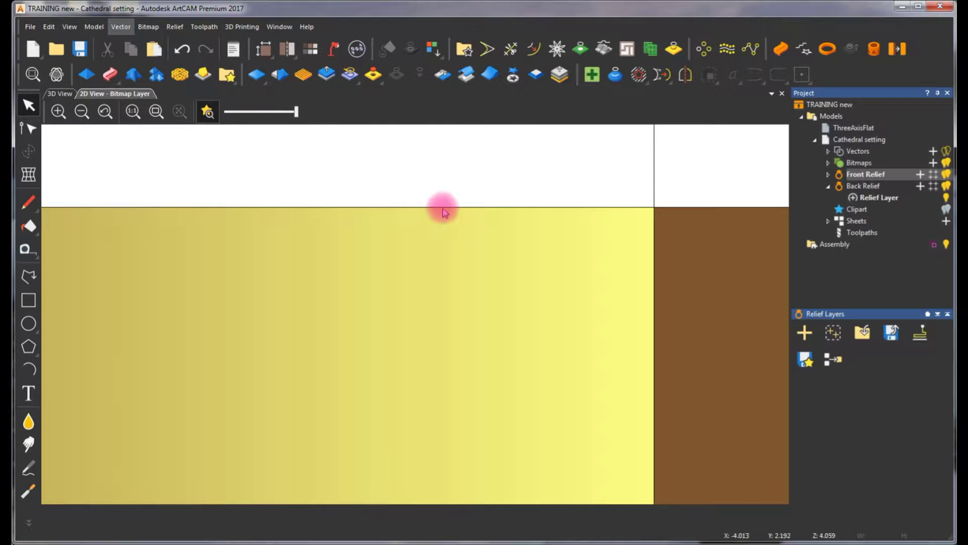
pyautogui.click(445, 208)
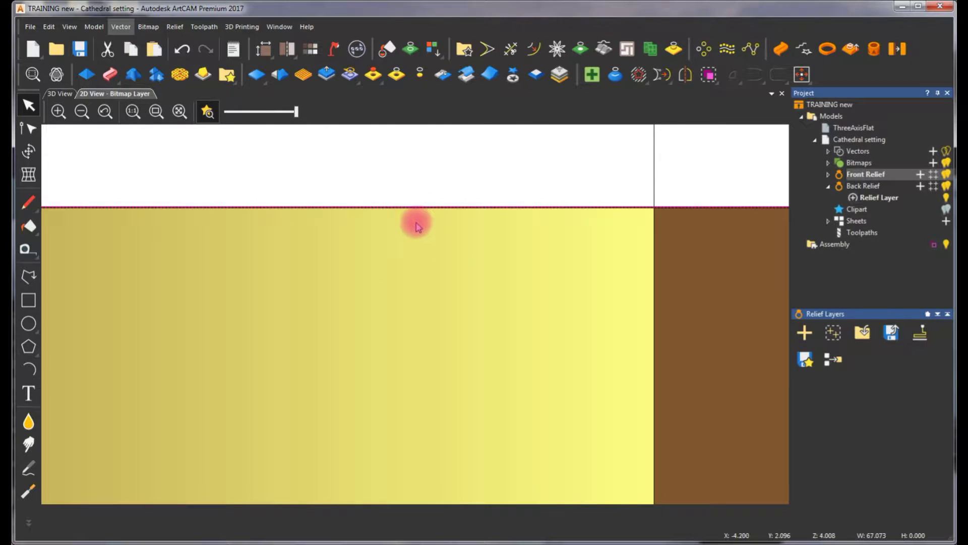
pyautogui.press('Up')
pyautogui.press('Up')
pyautogui.press('Up')
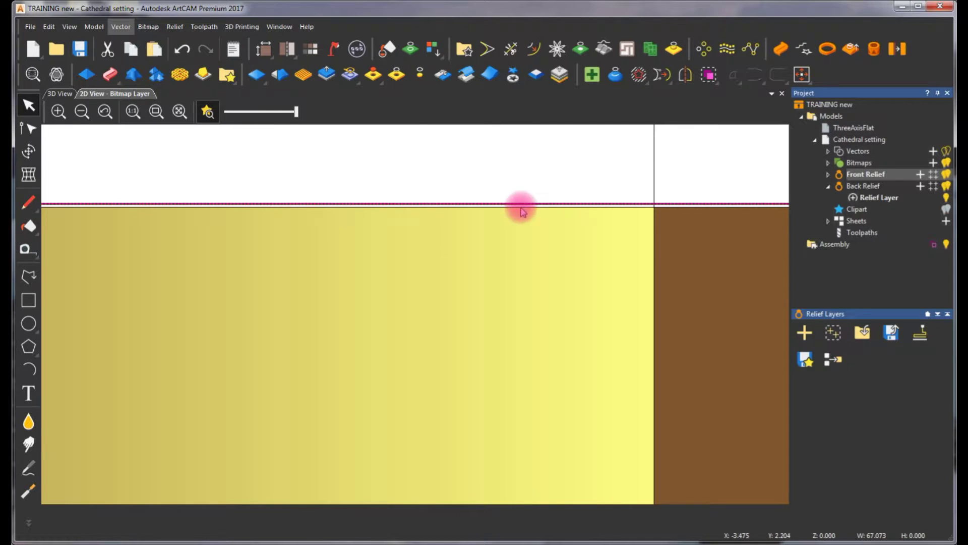
# Nudge the lower shank rail slightly outwards so it lies just below the relief's lower edge.
pyautogui.scroll(-5, 534, 225)
pyautogui.scroll(5, 435, 421)
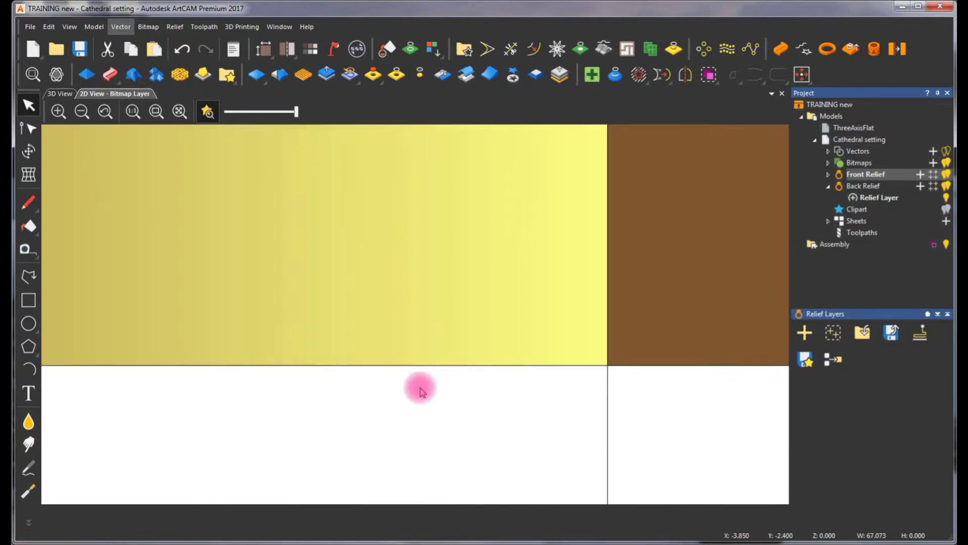
pyautogui.click(452, 367)
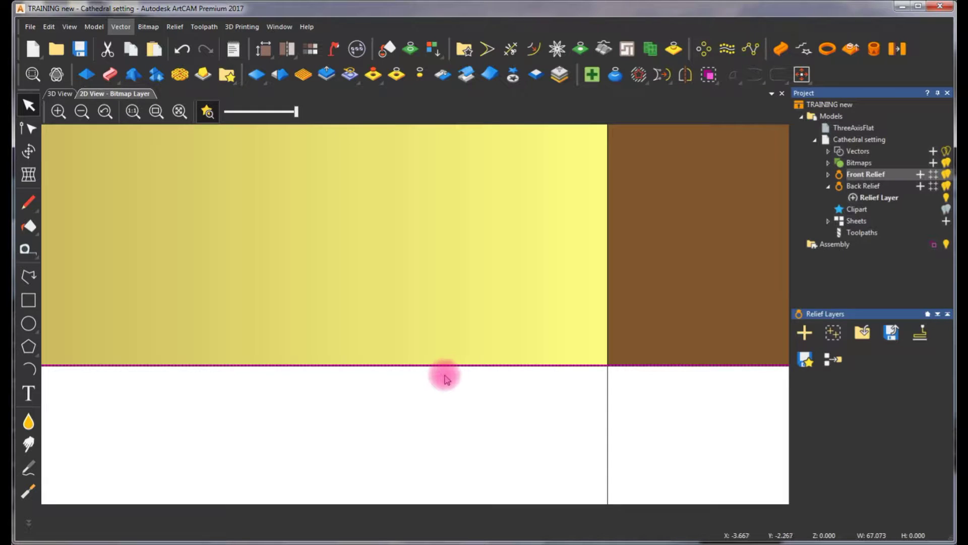
pyautogui.press('Down')
pyautogui.press('Down')
pyautogui.press('Down')
pyautogui.press('Down')
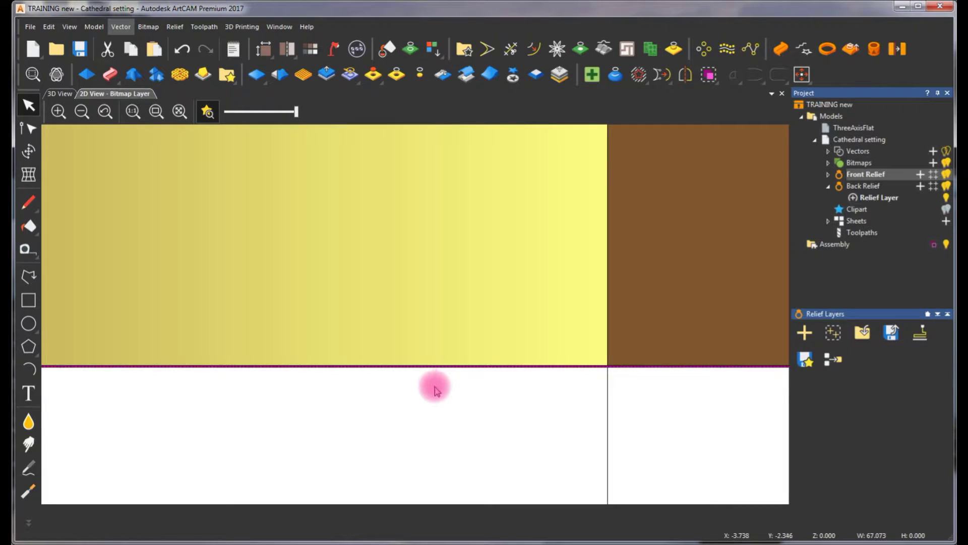
pyautogui.scroll(3, 455, 367)
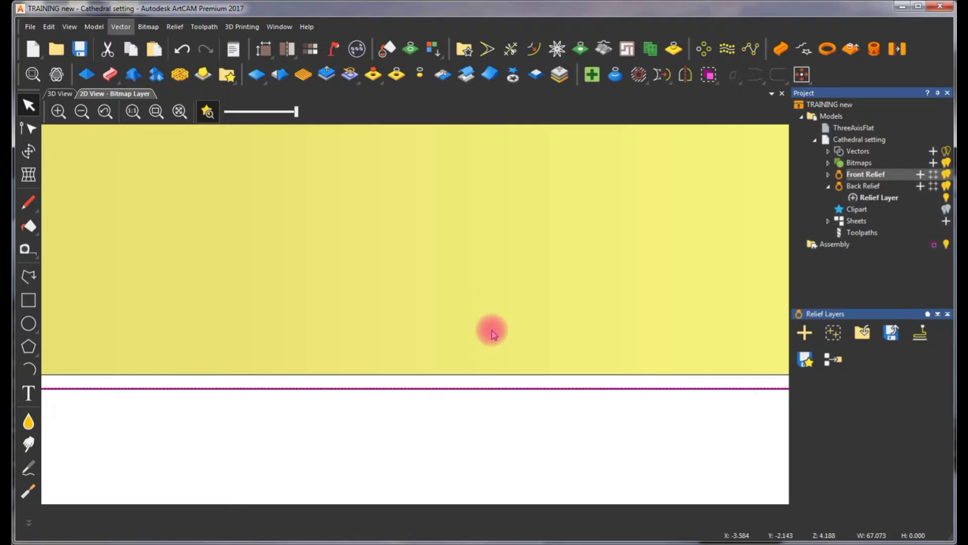
# Return the inner ring silhouette to the 17.35 mm finger circle.
pyautogui.scroll(-6, 493, 331)
pyautogui.scroll(-2, 406, 327)
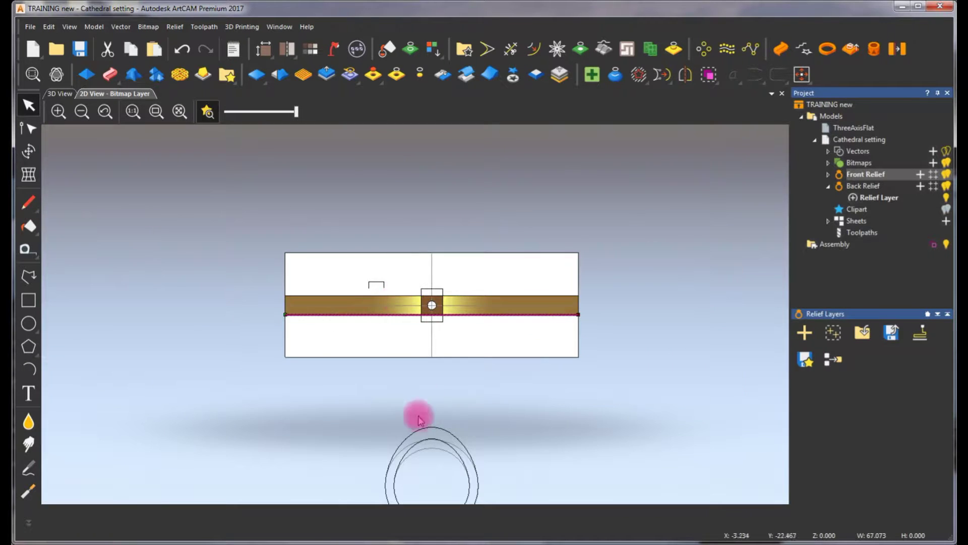
pyautogui.scroll(3, 432, 450)
pyautogui.click(381, 429)
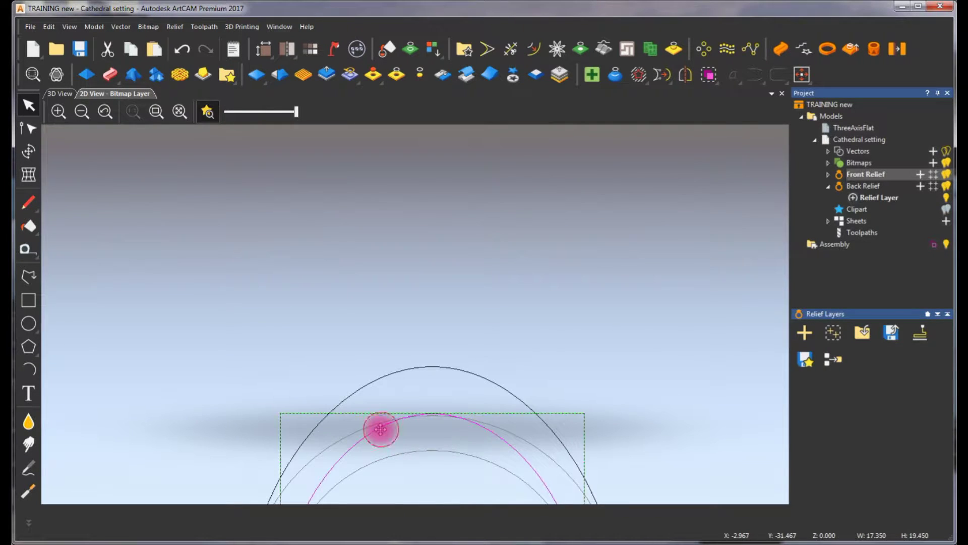
pyautogui.scroll(-3, 383, 444)
pyautogui.scroll(4, 411, 403)
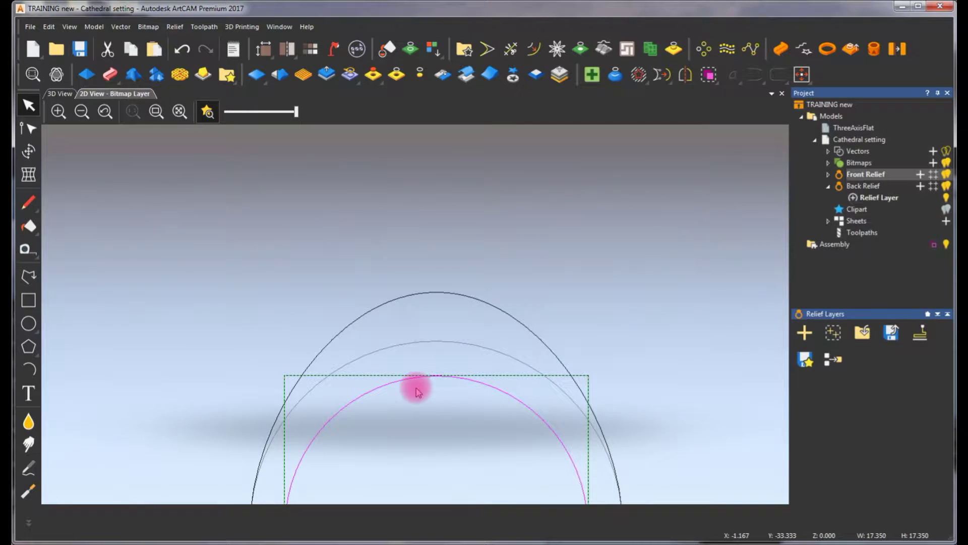
# Raise the top node of the inner finger circle to form a pointed inner silhouette beneath the outer shoulder curve.
pyautogui.click(416, 388)
pyautogui.moveTo(335, 361); pyautogui.dragTo(557, 400)
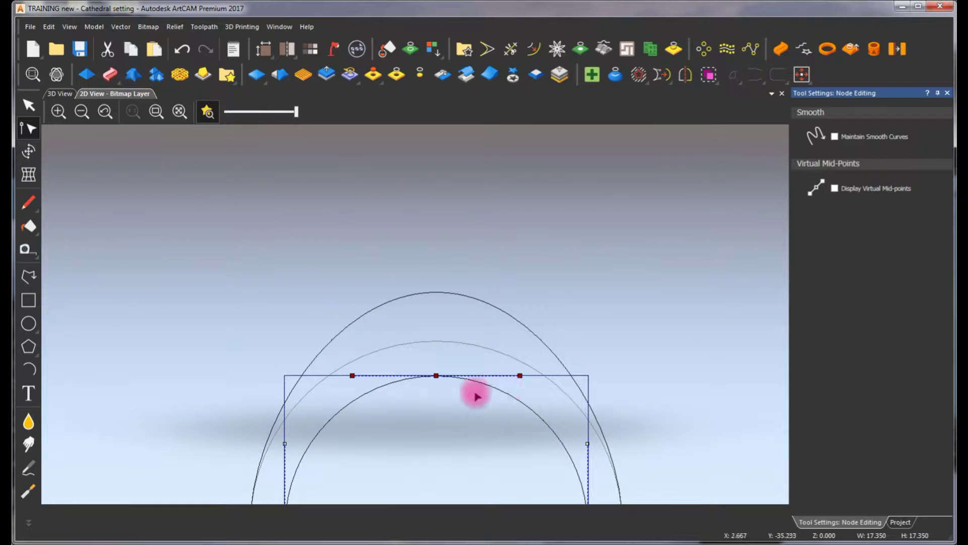
pyautogui.press('Up')
pyautogui.press('Up')
pyautogui.press('Up')
pyautogui.press('Up')
pyautogui.press('Up')
pyautogui.press('Up')
pyautogui.press('Up')
pyautogui.press('Up')
pyautogui.press('Up')
pyautogui.press('Up')
pyautogui.press('Up')
pyautogui.press('Up')
pyautogui.press('Up')
pyautogui.press('Up')
pyautogui.press('Up')
pyautogui.press('Up')
pyautogui.press('Up')
pyautogui.press('Up')
pyautogui.press('Up')
pyautogui.press('Up')
pyautogui.press('Up')
pyautogui.press('Up')
pyautogui.press('Up')
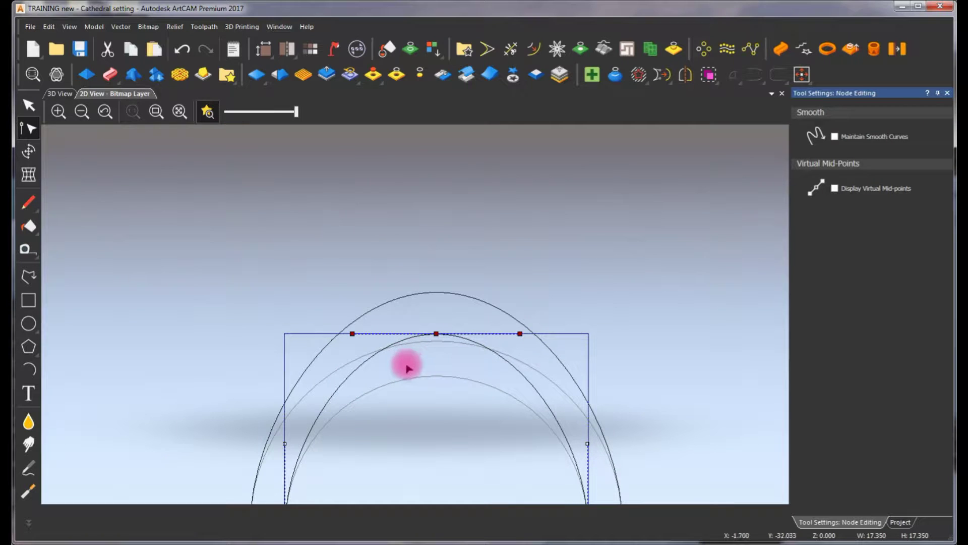
pyautogui.click(461, 250)
# Finish node editing and make the Back Relief of the Cathedral setting model active.
pyautogui.scroll(-3, 462, 285)
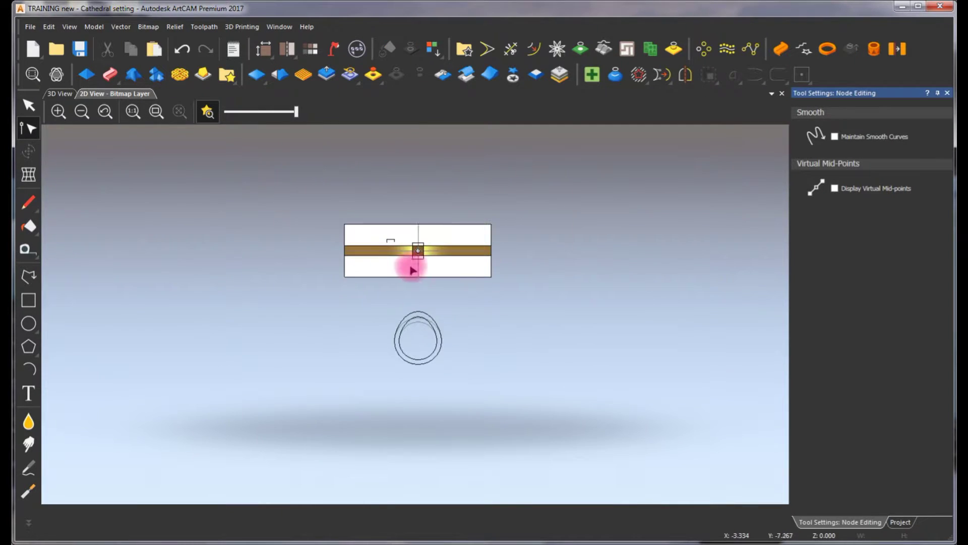
pyautogui.scroll(5, 380, 216)
pyautogui.scroll(-2, 400, 202)
pyautogui.scroll(5, 392, 222)
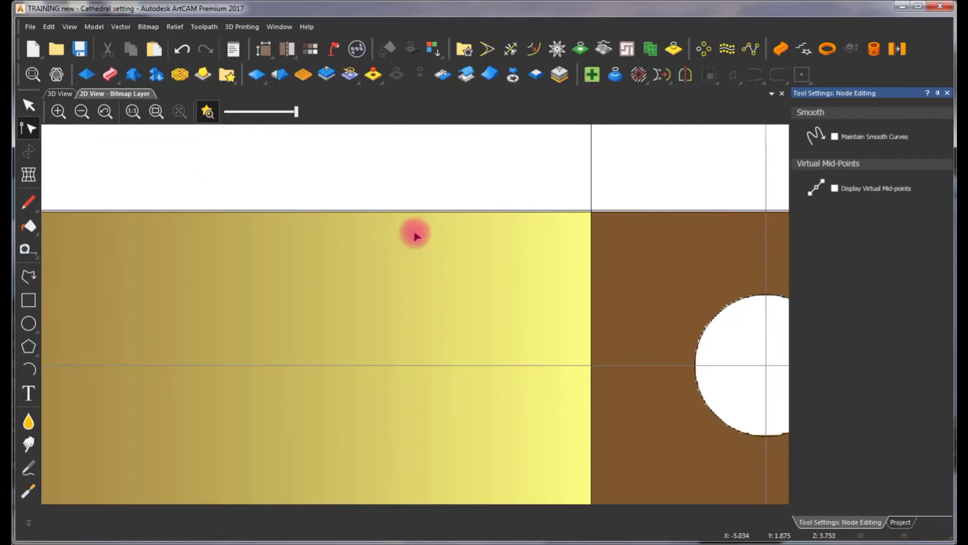
pyautogui.click(947, 93)
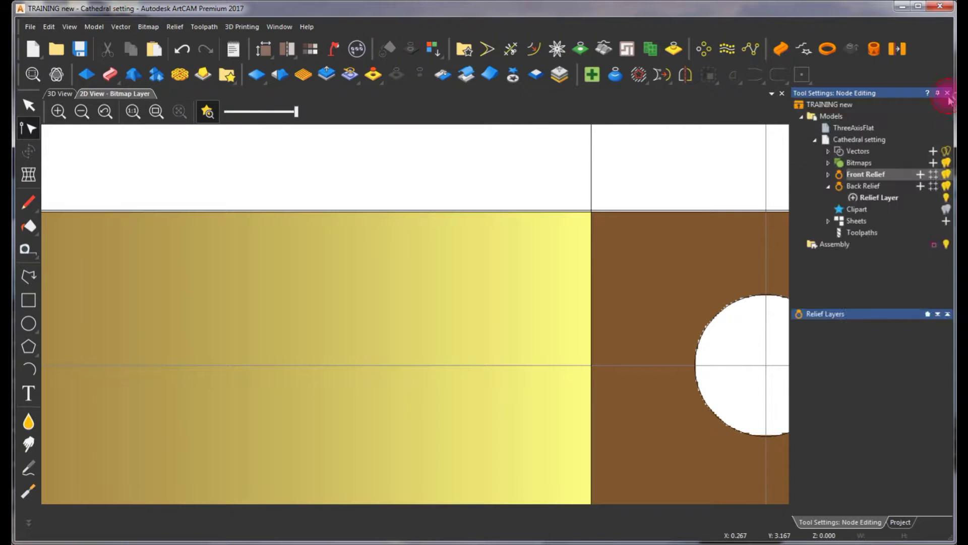
pyautogui.click(865, 186)
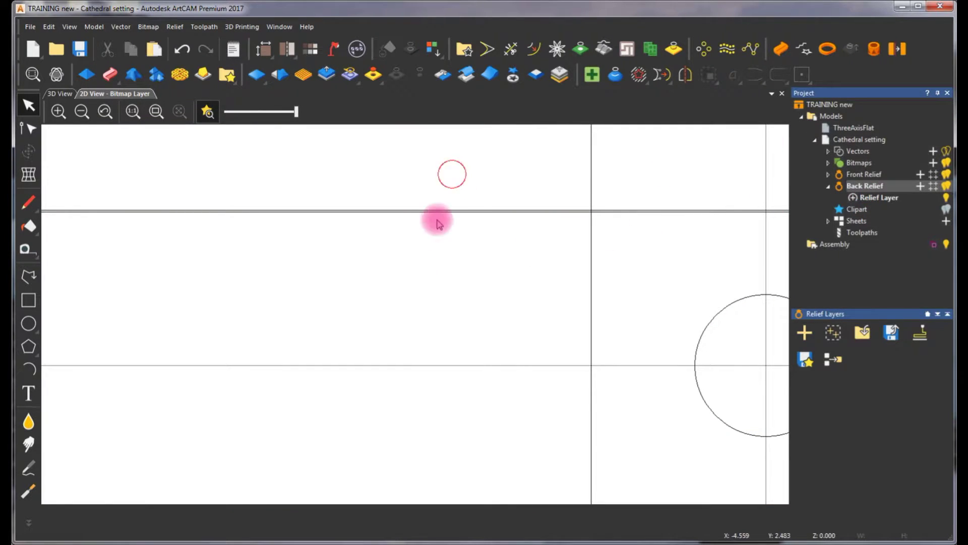
# Select in order the upper rail, the lower rail, the flat cross-section profile and the raised inner silhouette.
pyautogui.scroll(2, 448, 207)
pyautogui.click(462, 196)
pyautogui.scroll(-3, 376, 464)
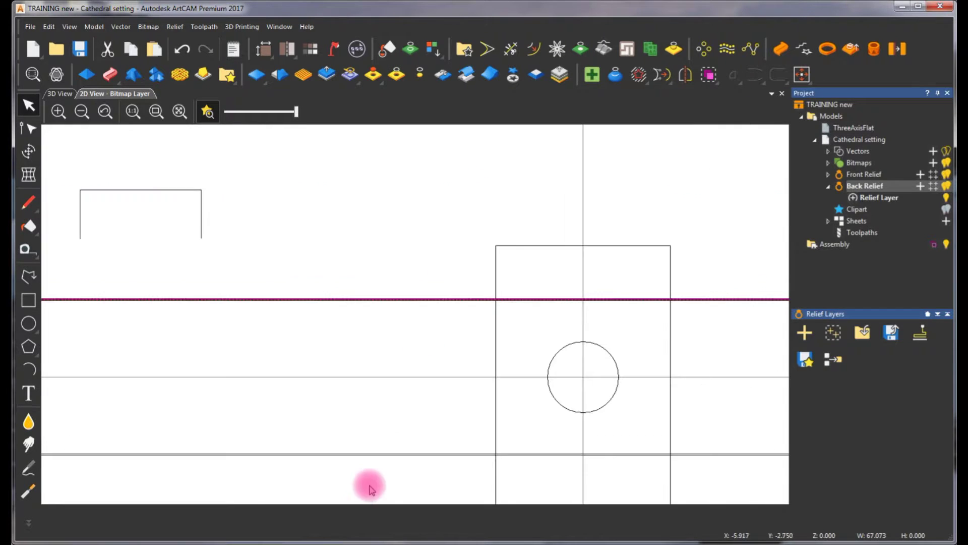
pyautogui.scroll(5, 383, 461)
pyautogui.scroll(2, 432, 334)
pyautogui.scroll(-6, 417, 210)
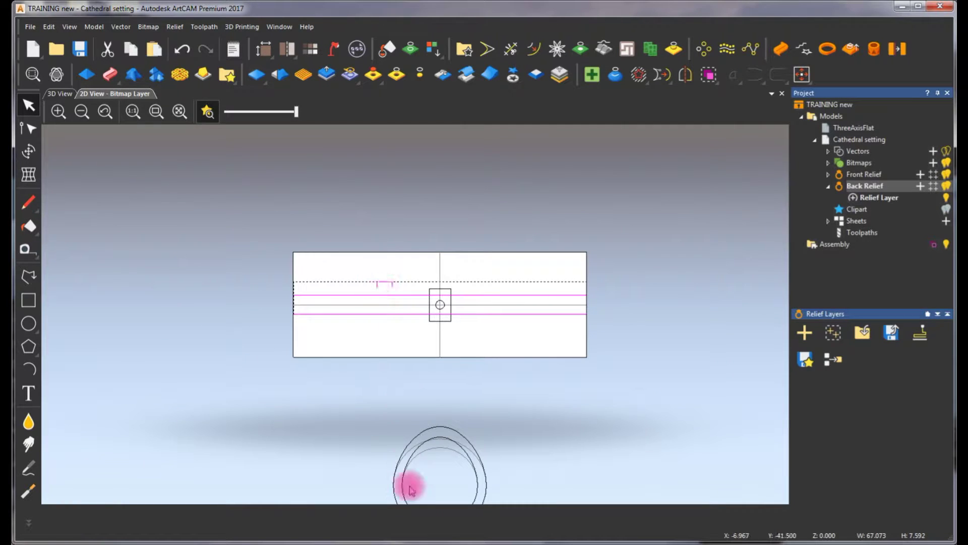
pyautogui.scroll(4, 418, 474)
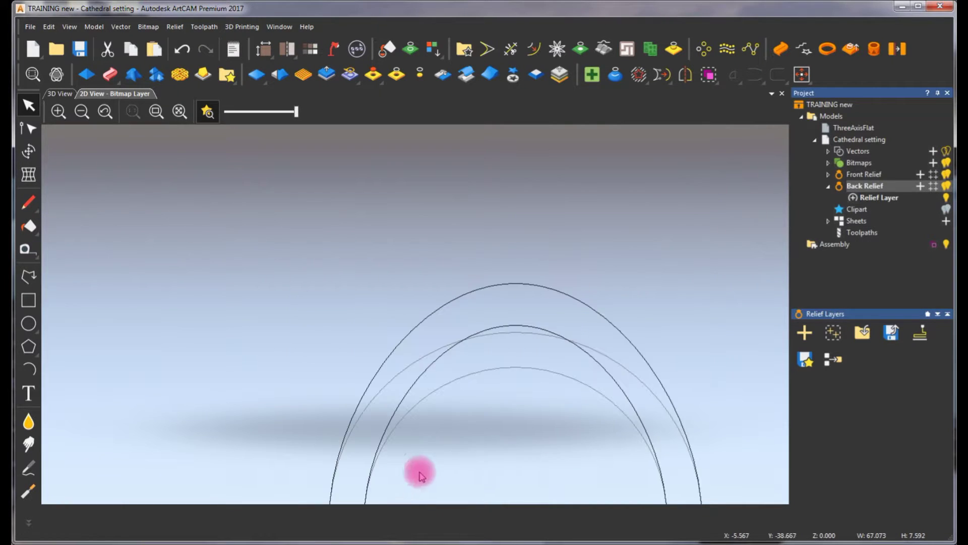
pyautogui.click(400, 334)
pyautogui.scroll(-4, 505, 343)
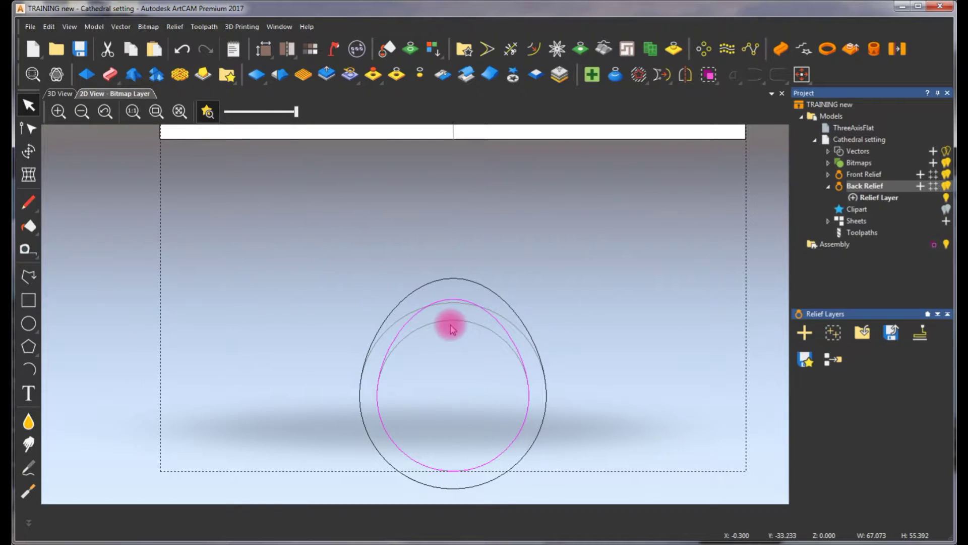
# Create the back relief from the selected vectors with a Two Rail Ring Sweep, checking it in 3D together with the front relief.
pyautogui.click(781, 49)
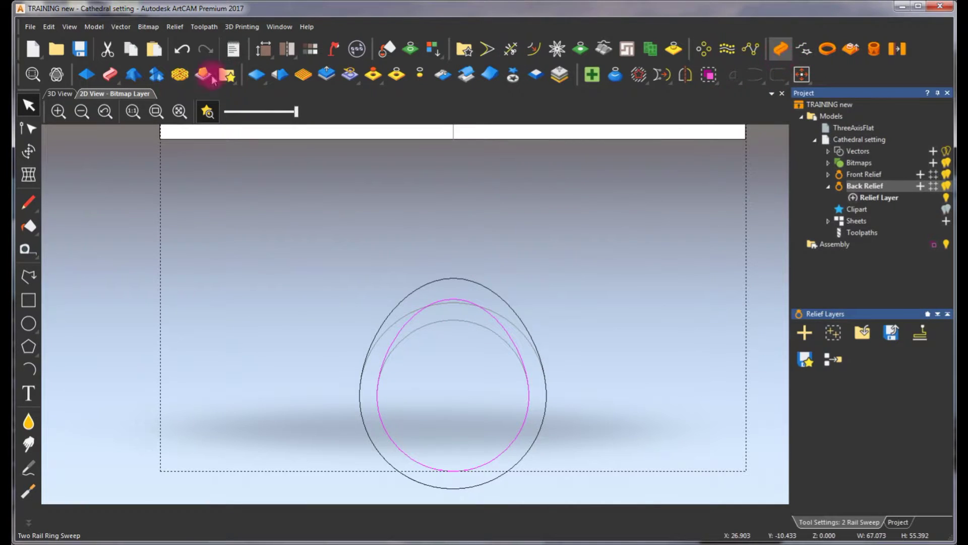
pyautogui.click(60, 94)
pyautogui.moveTo(447, 313); pyautogui.dragTo(466, 294)
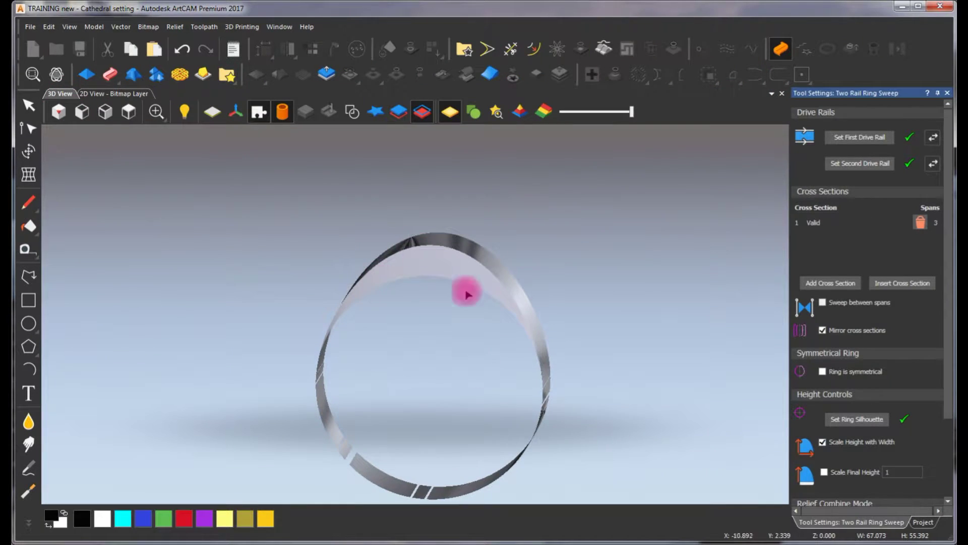
pyautogui.click(398, 114)
pyautogui.moveTo(400, 286); pyautogui.dragTo(450, 342)
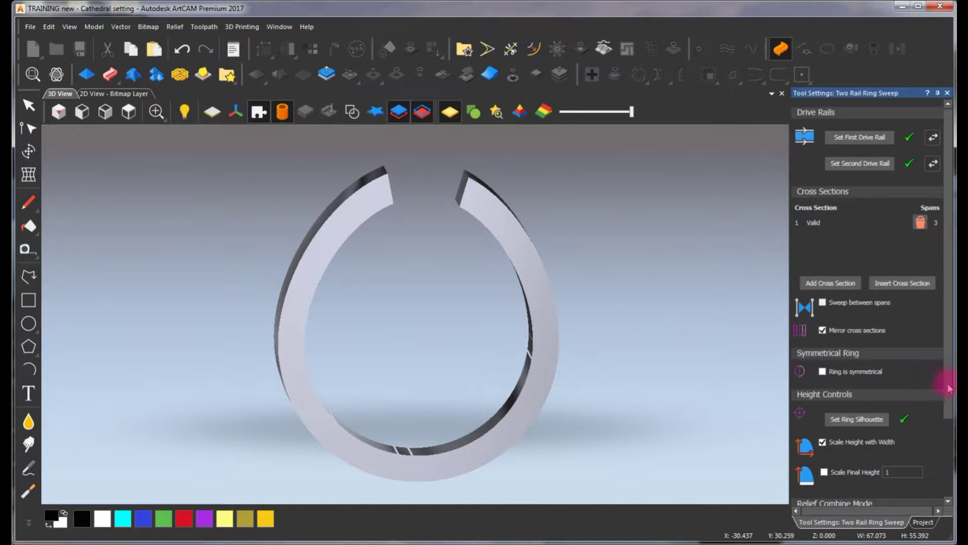
pyautogui.moveTo(949, 389); pyautogui.dragTo(913, 488)
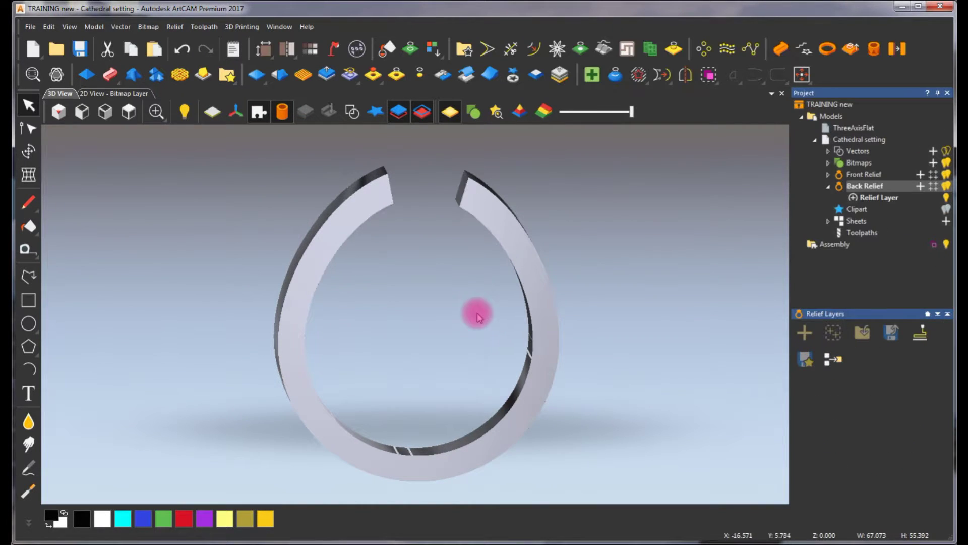
# Inspect the ring in 3D by switching the front and back relief displays off and on in turn.
pyautogui.moveTo(454, 268); pyautogui.dragTo(419, 99)
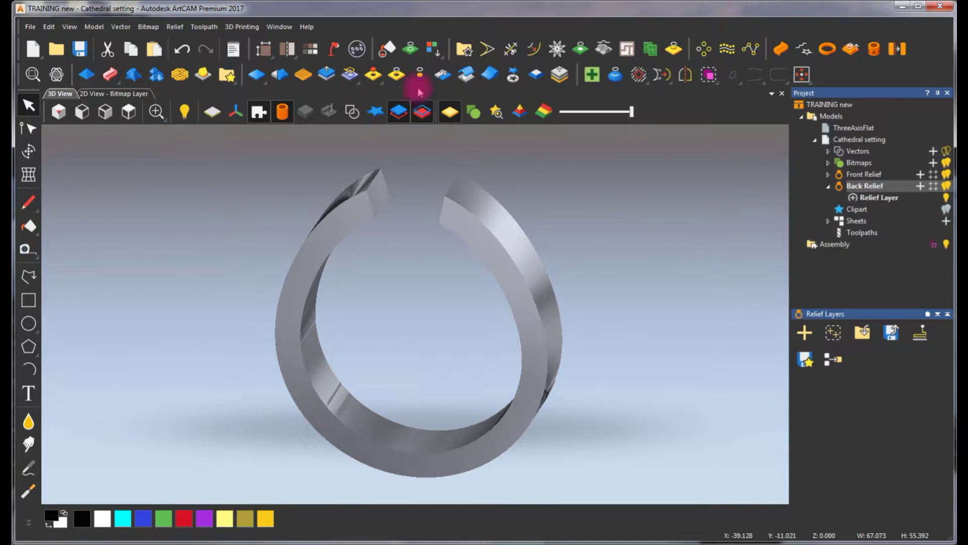
pyautogui.click(426, 107)
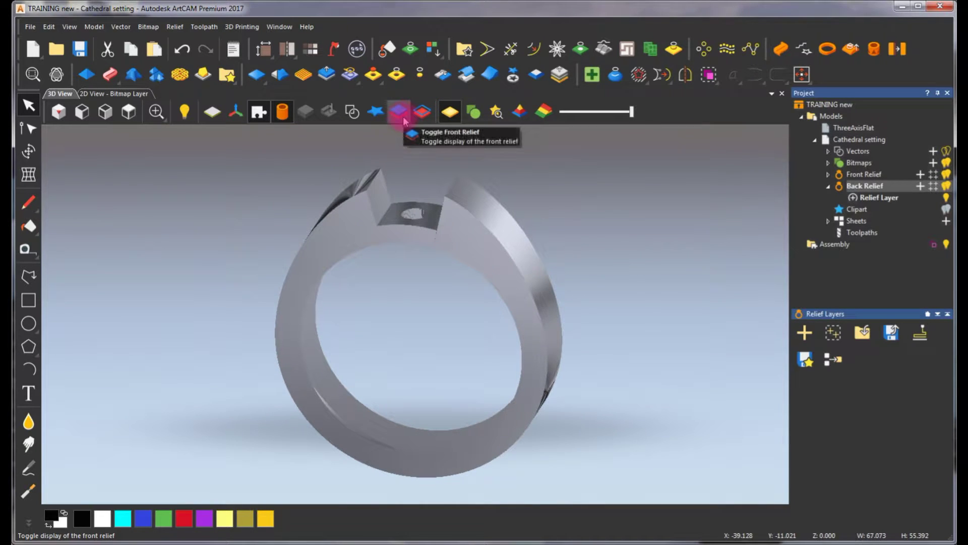
pyautogui.click(402, 112)
pyautogui.click(428, 117)
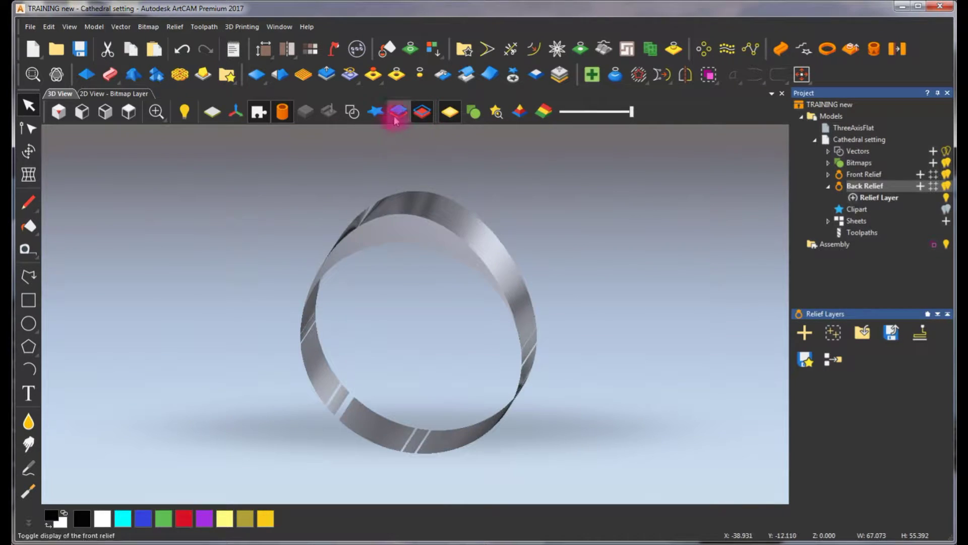
pyautogui.click(396, 119)
pyautogui.click(425, 120)
pyautogui.click(425, 125)
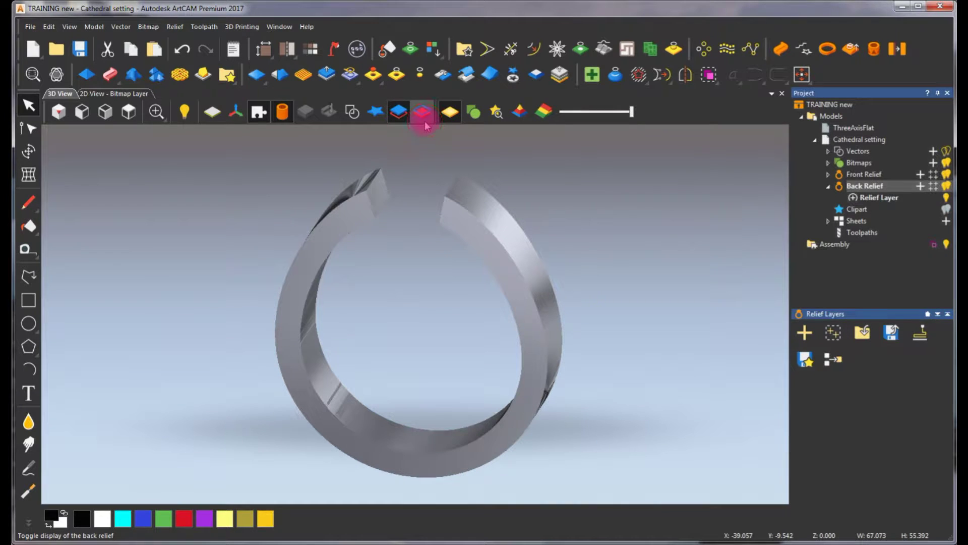
# Create a triangle mesh closed with the back relief at 0.01 mm tolerance and add it to the project as Cathedral setting.
pyautogui.click(359, 54)
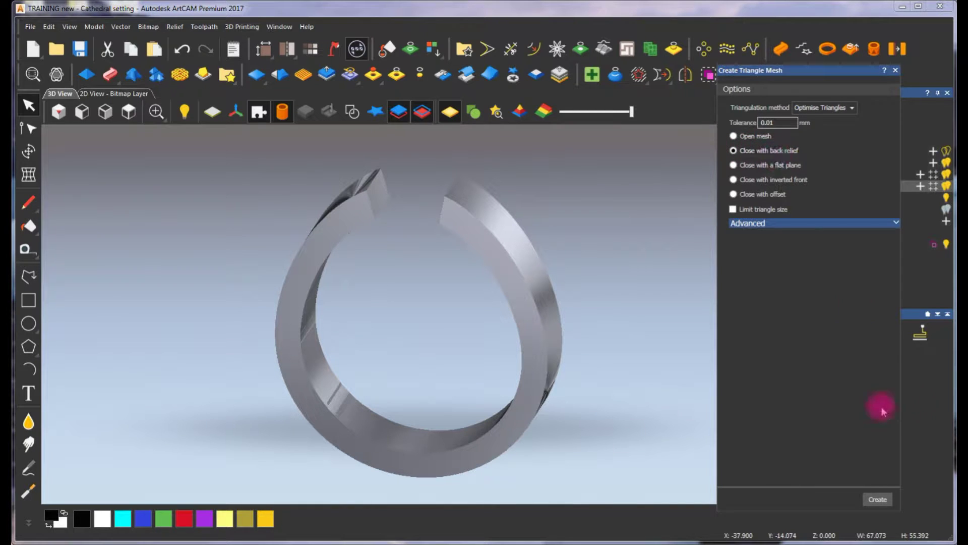
pyautogui.click(877, 499)
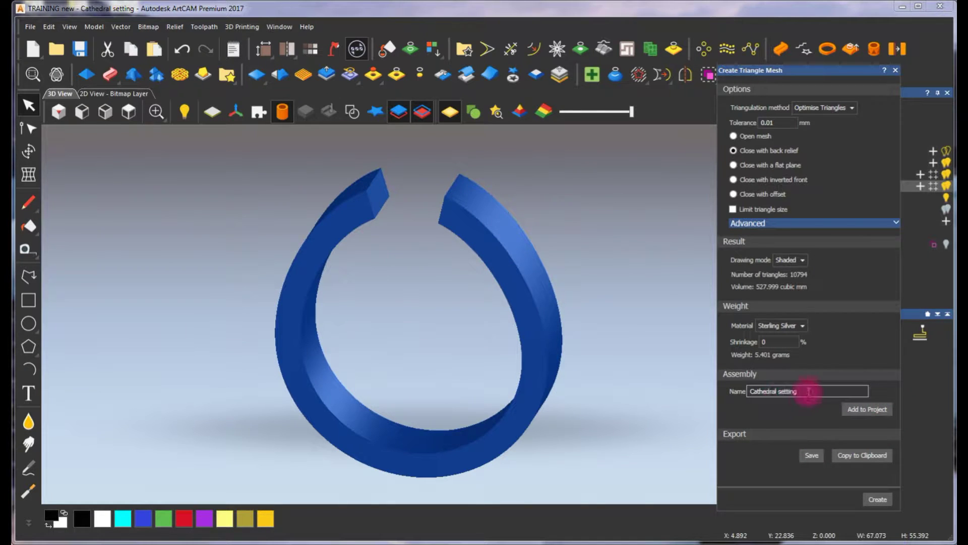
pyautogui.click(867, 410)
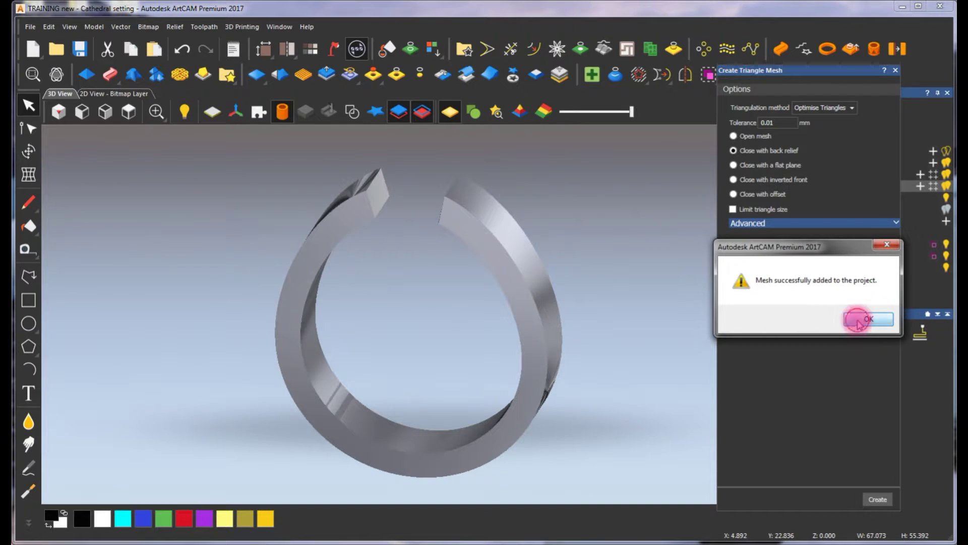
pyautogui.click(858, 318)
pyautogui.click(897, 71)
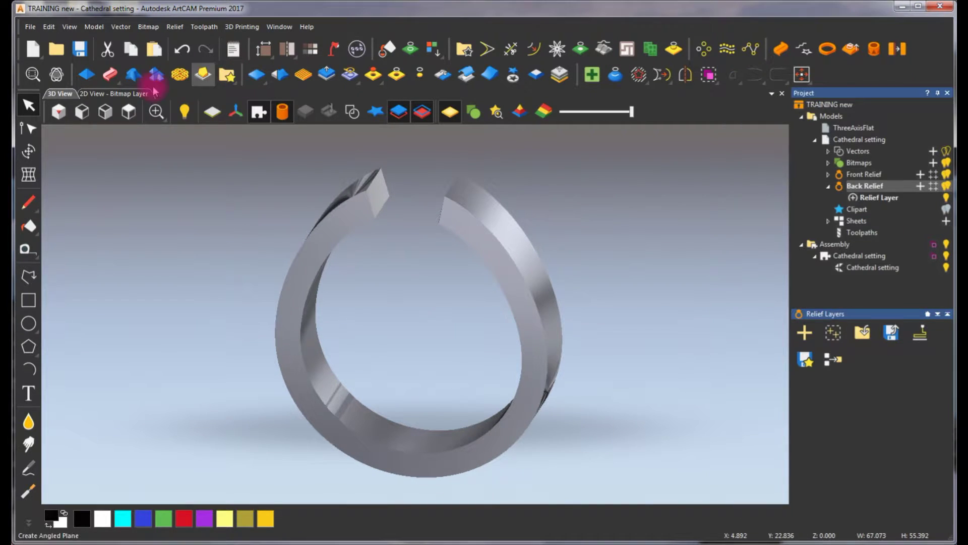
# Examine the back relief's sweep profile, rails and raised inner and outer silhouettes in the 2D view.
pyautogui.click(121, 95)
pyautogui.scroll(1, 444, 237)
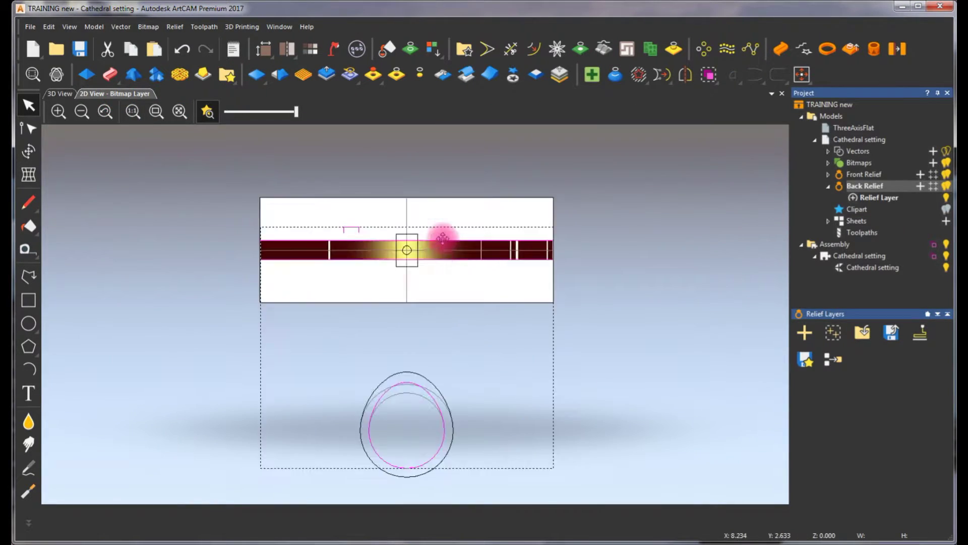
pyautogui.scroll(1, 368, 198)
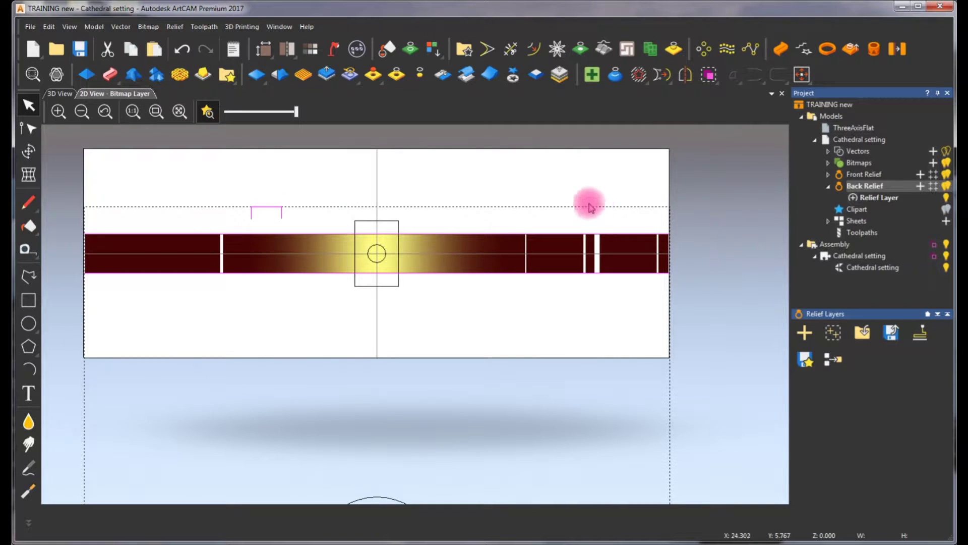
pyautogui.scroll(-1, 341, 447)
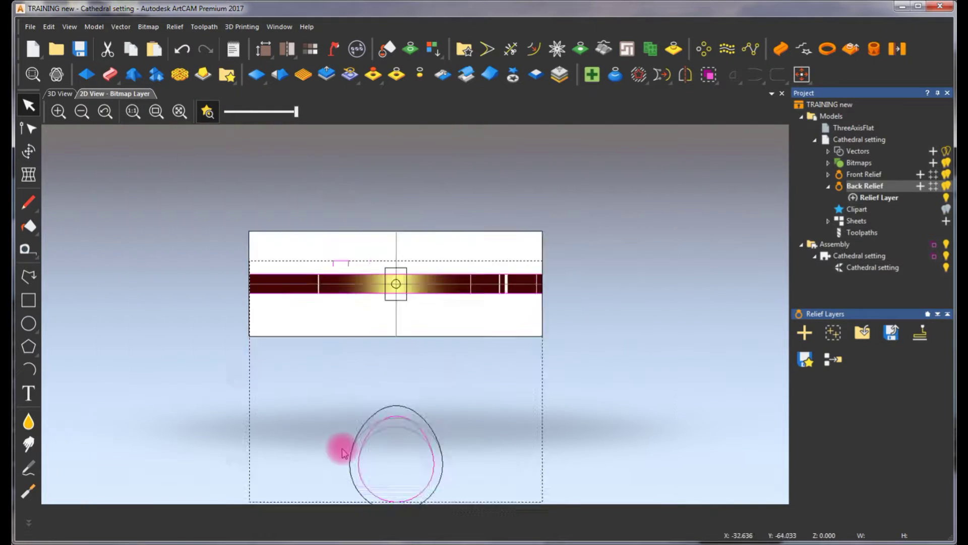
pyautogui.scroll(1, 400, 337)
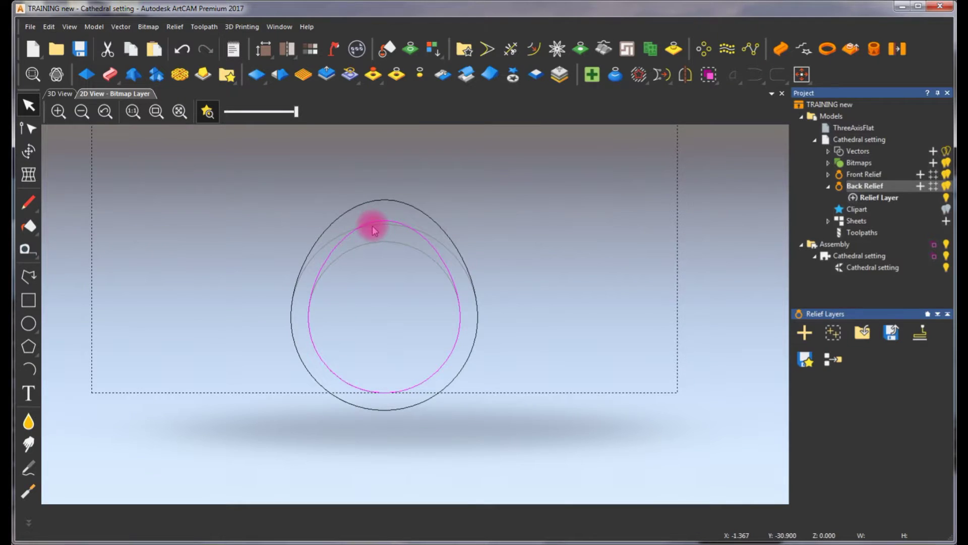
pyautogui.scroll(-2, 374, 230)
pyautogui.scroll(-1, 404, 277)
pyautogui.scroll(1, 413, 272)
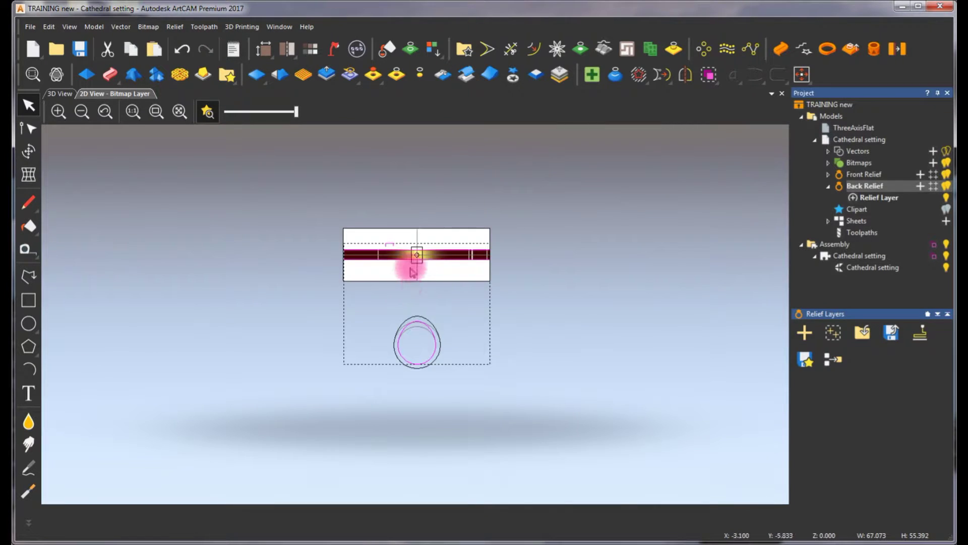
pyautogui.scroll(1, 413, 272)
pyautogui.scroll(2, 414, 243)
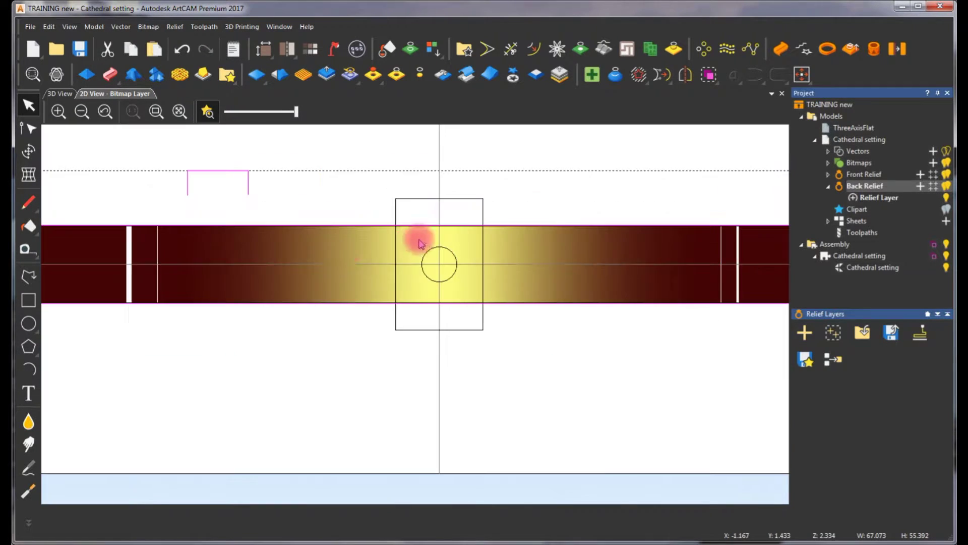
# Make the front relief active and select the round inner finger circle in the side silhouette.
pyautogui.click(864, 175)
pyautogui.click(421, 285)
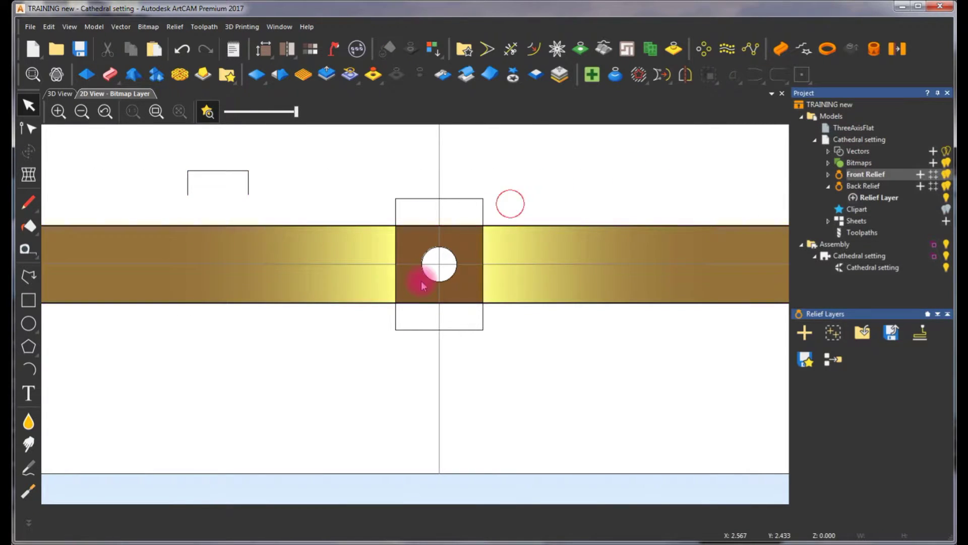
pyautogui.scroll(-2, 416, 313)
pyautogui.scroll(2, 429, 454)
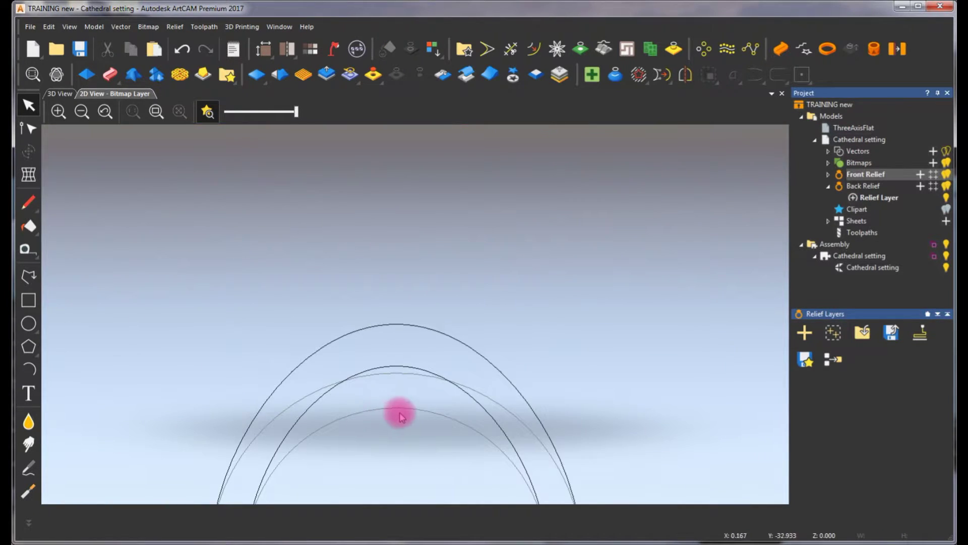
pyautogui.click(423, 412)
pyautogui.scroll(-2, 426, 385)
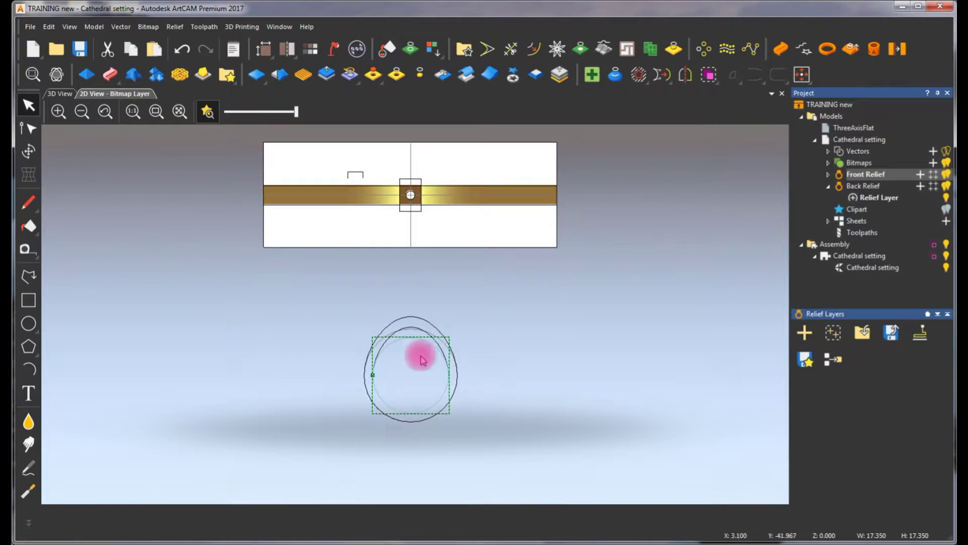
pyautogui.scroll(2, 406, 383)
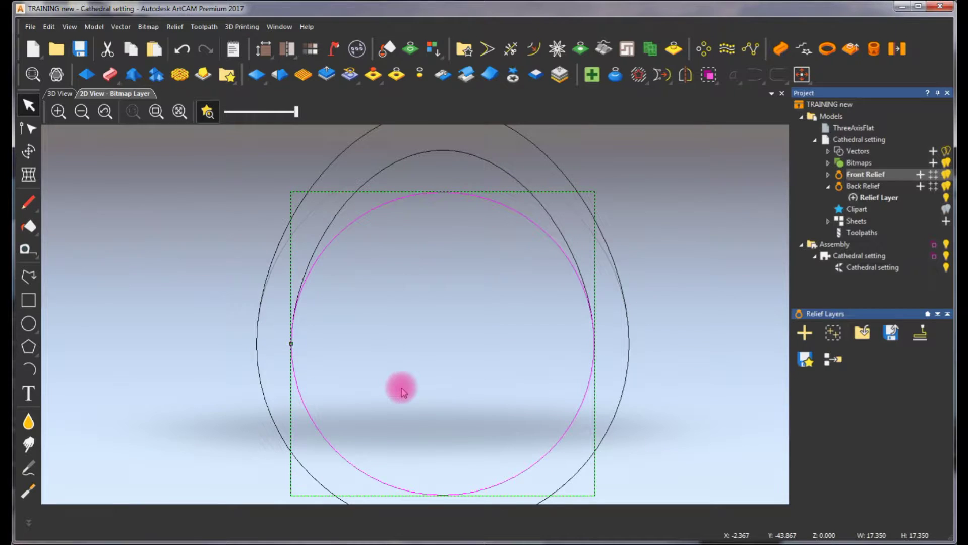
pyautogui.scroll(-3, 423, 197)
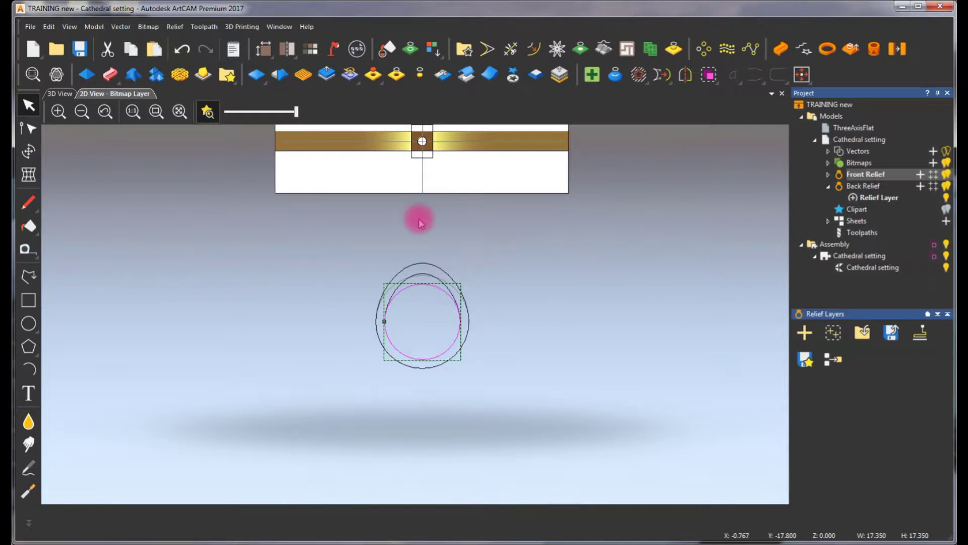
pyautogui.scroll(2, 415, 283)
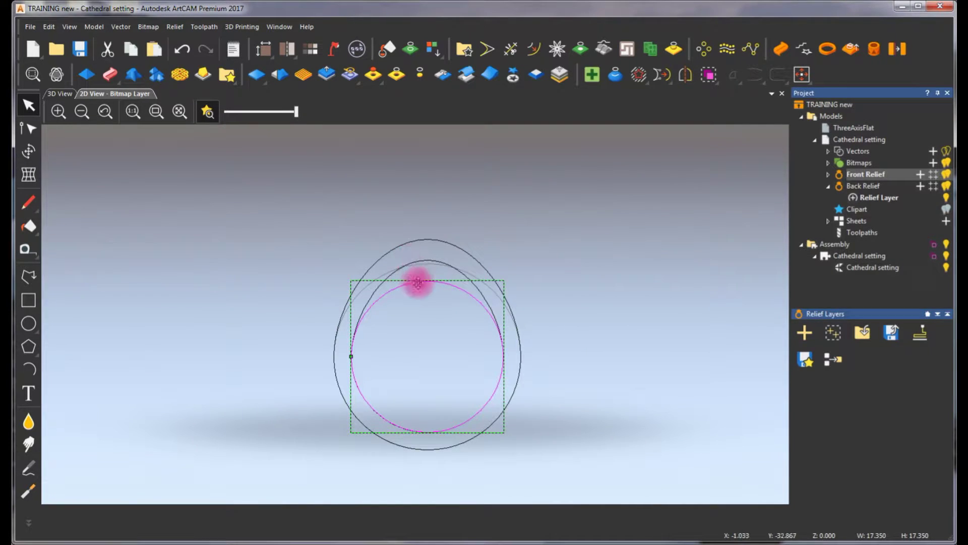
# Node-edit the inner circle, shifting its top node up and to the left between the silhouette curves.
pyautogui.press('n')
pyautogui.scroll(2, 414, 293)
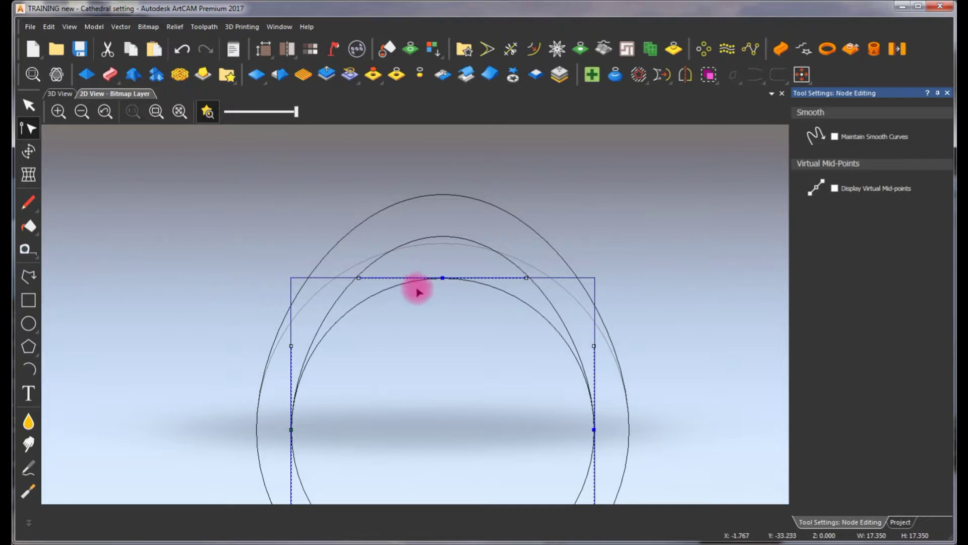
pyautogui.moveTo(442, 278); pyautogui.dragTo(399, 263)
pyautogui.scroll(-4, 429, 272)
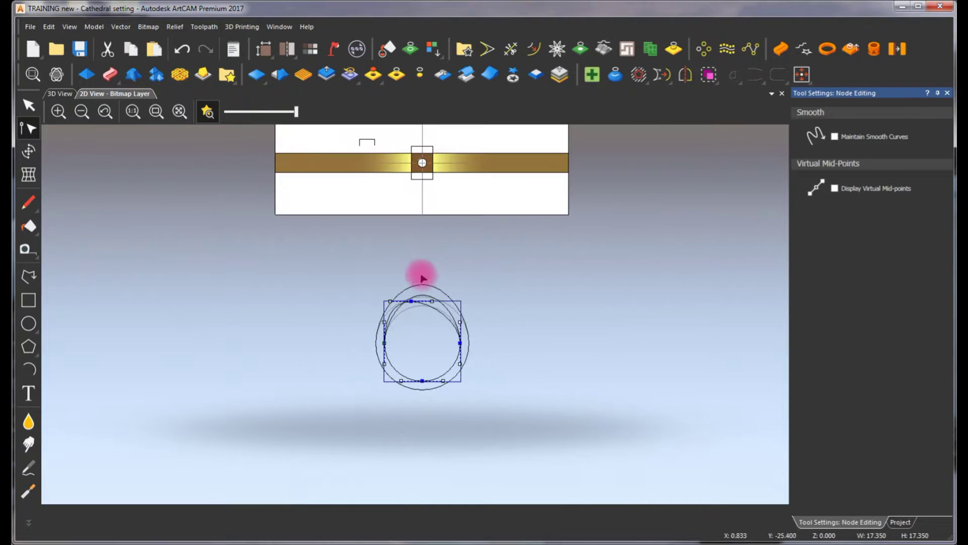
pyautogui.scroll(3, 407, 262)
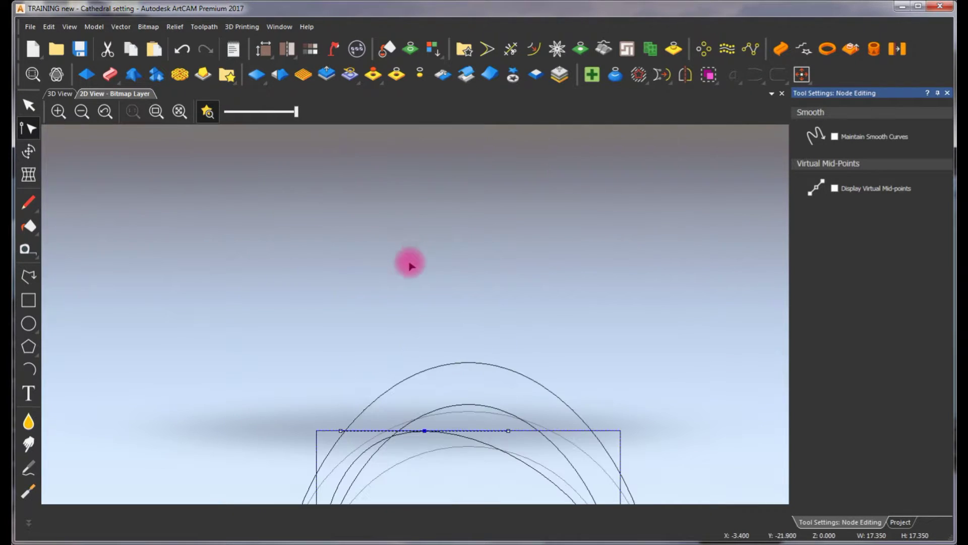
pyautogui.scroll(-3, 444, 312)
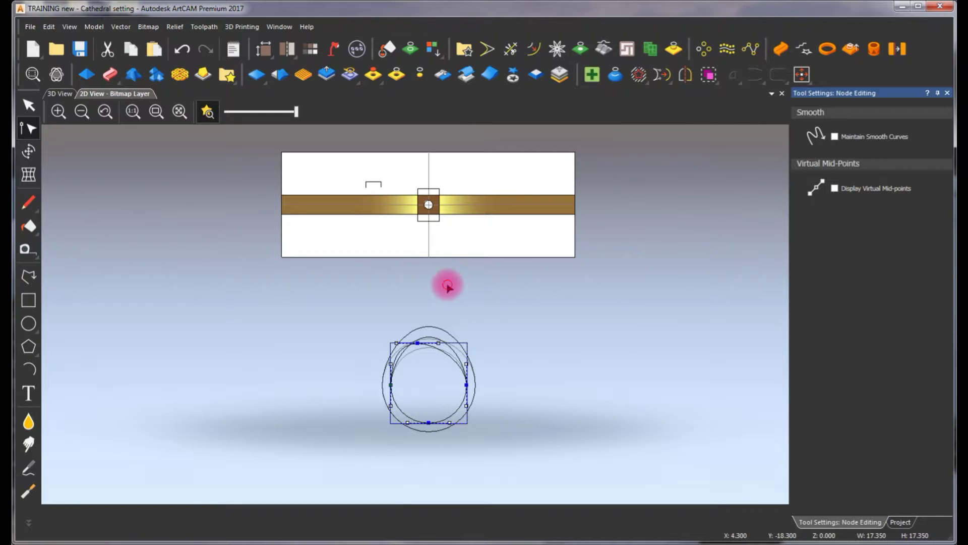
pyautogui.click(448, 286)
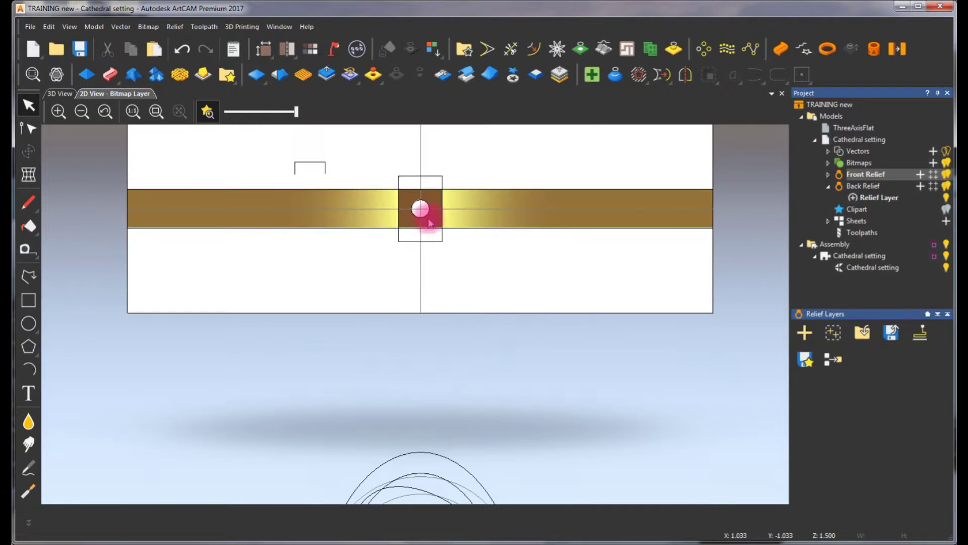
# Place a copy of the rectangle around the setting hole over the crown of the side silhouette.
pyautogui.click(429, 177)
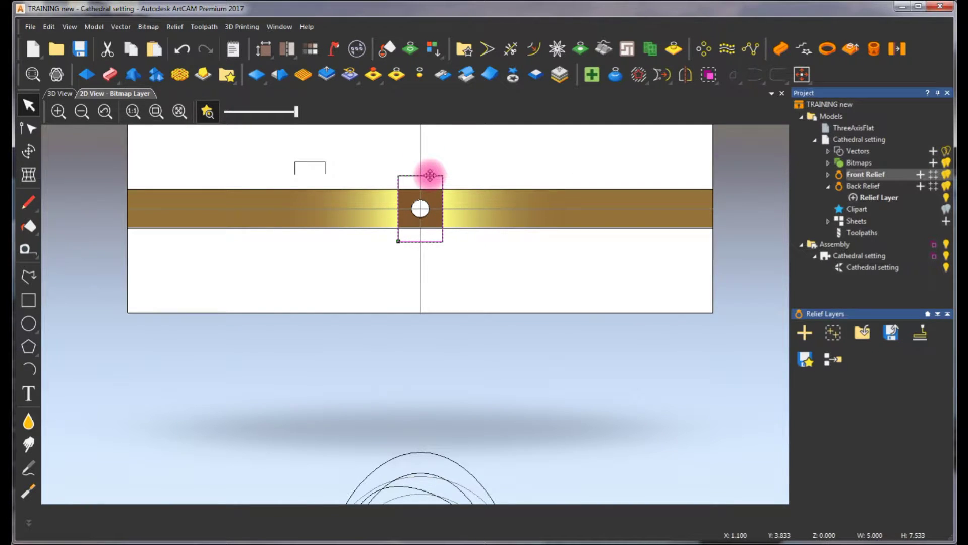
pyautogui.moveTo(430, 174); pyautogui.dragTo(439, 427)
pyautogui.scroll(-2, 419, 450)
pyautogui.scroll(1, 405, 349)
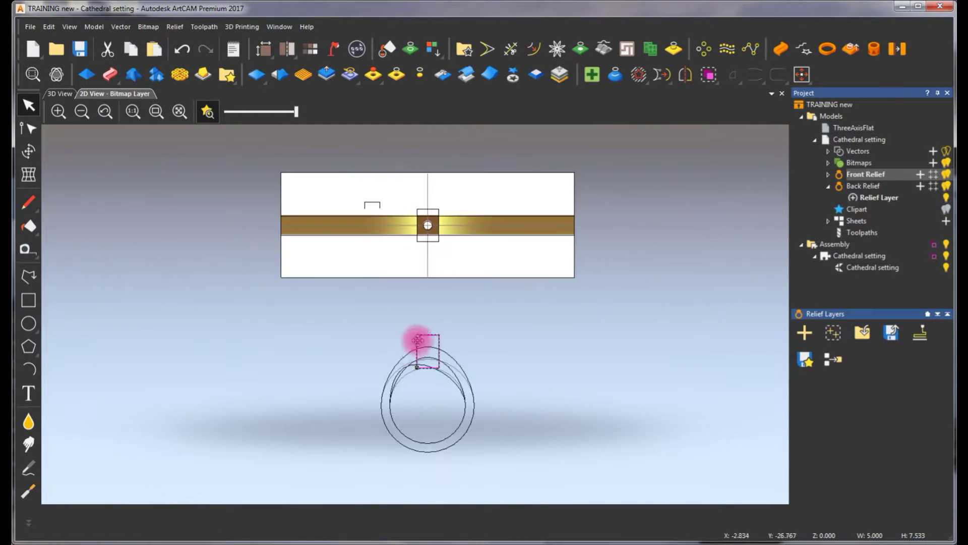
pyautogui.scroll(3, 415, 348)
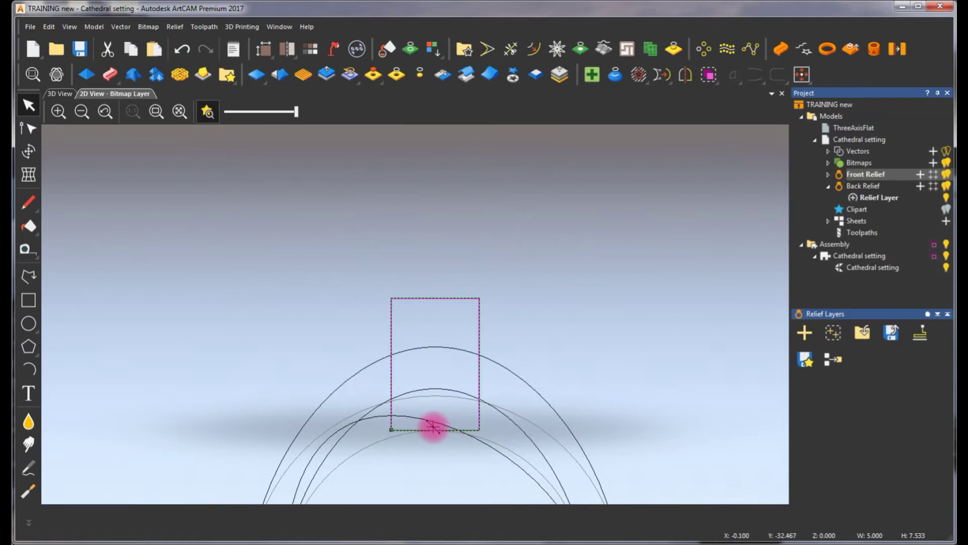
pyautogui.scroll(2, 434, 427)
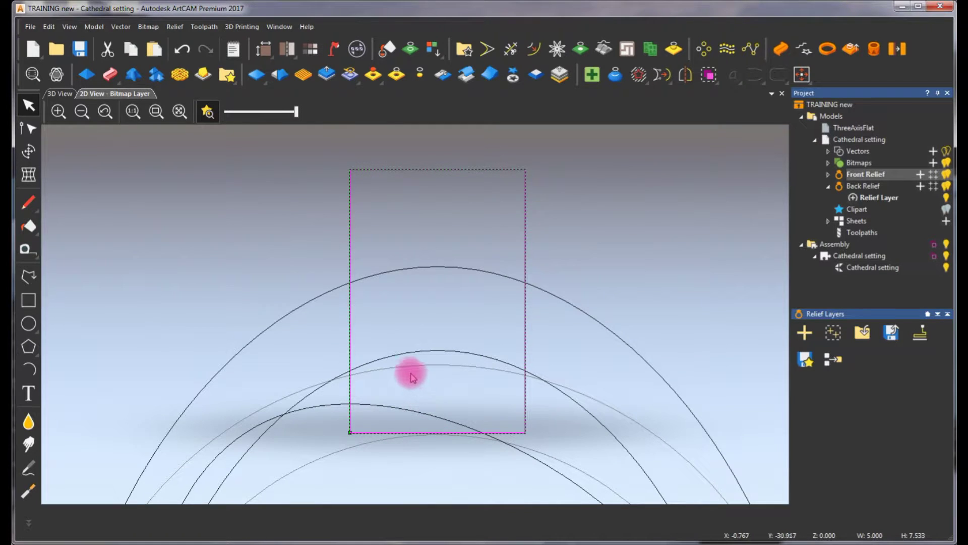
# Nudge the copied rectangle vertically until its lower edge meets the crown of the original inner circle, then deselect it.
pyautogui.press('Up')
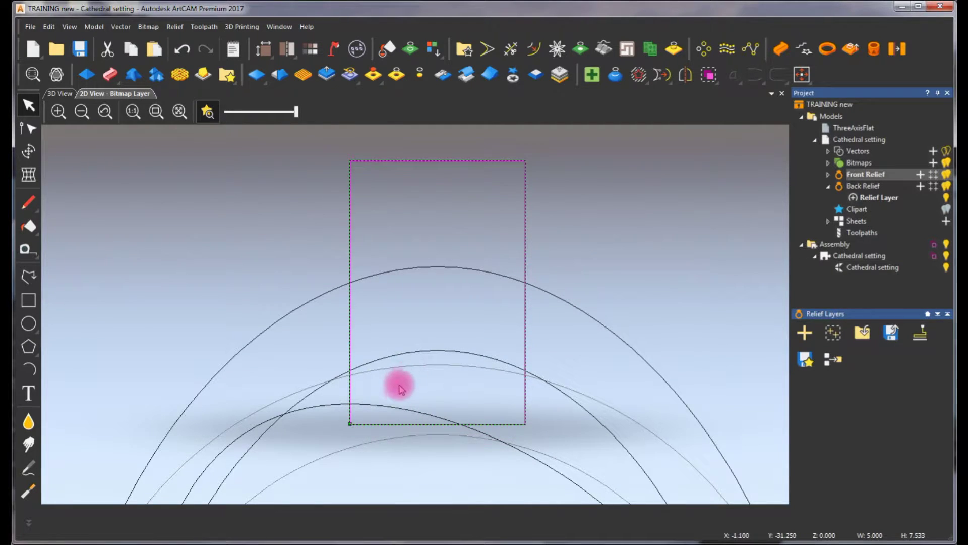
pyautogui.scroll(5, 441, 439)
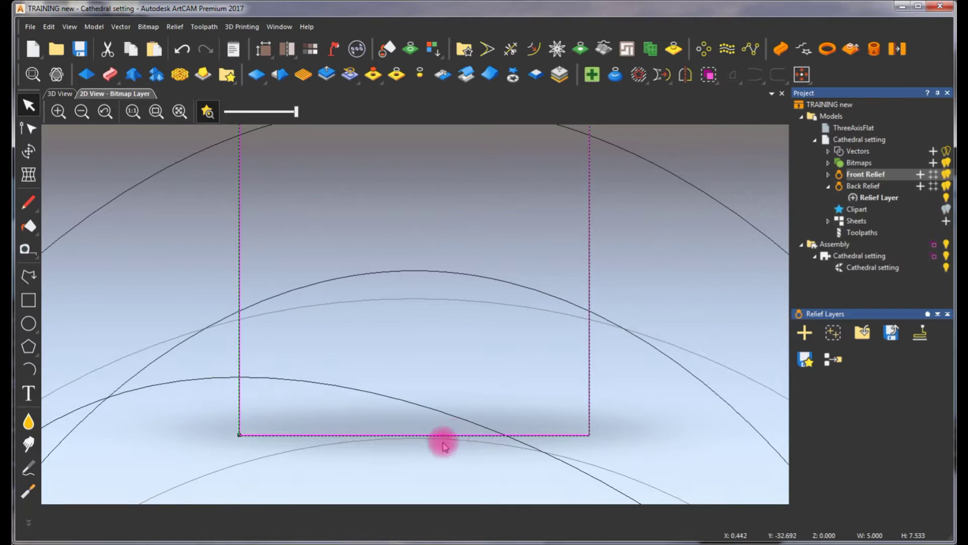
pyautogui.press('Down')
pyautogui.press('Down')
pyautogui.press('Down')
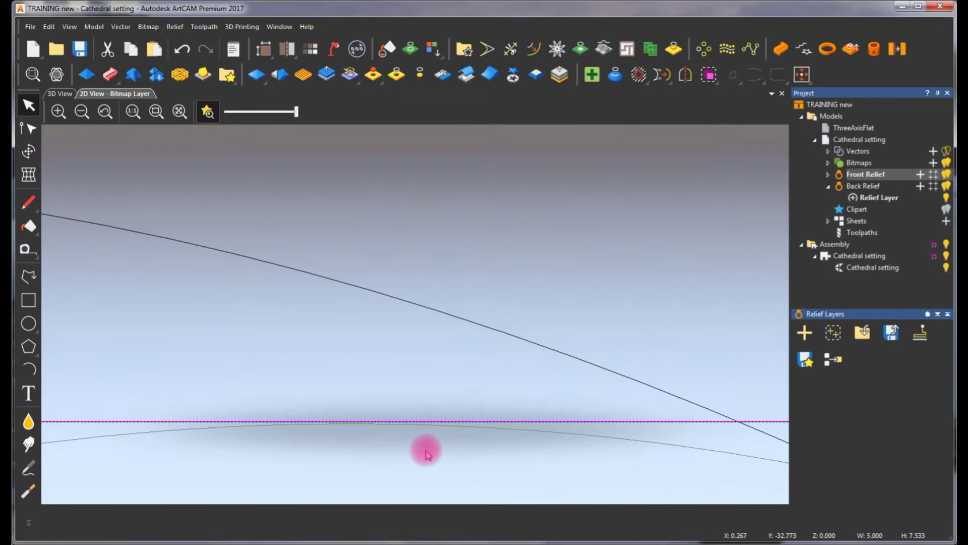
pyautogui.scroll(-5, 372, 365)
pyautogui.scroll(-3, 372, 366)
pyautogui.click(346, 288)
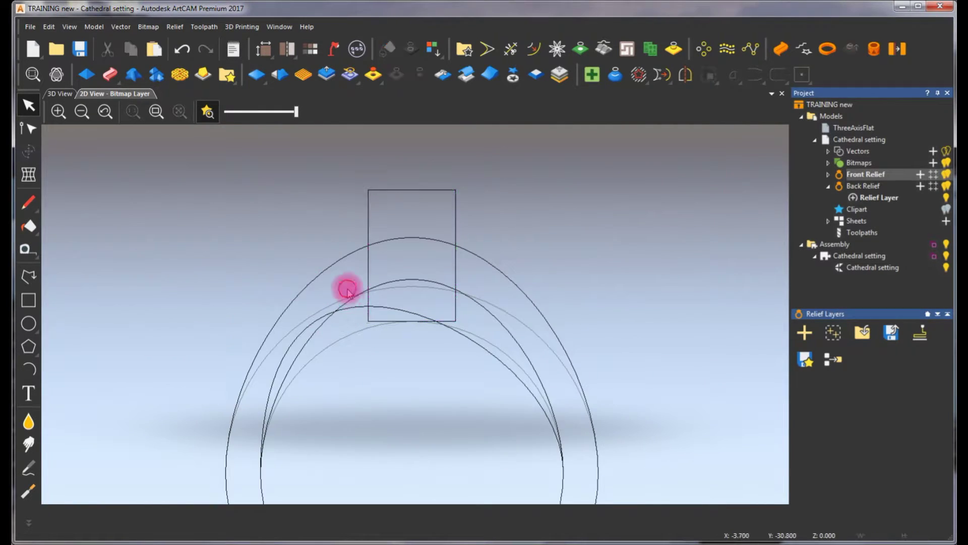
# Reshape the edited inner curve, placing its top node on the rectangle's left edge and tilting its handle down along the shoulder.
pyautogui.click(373, 309)
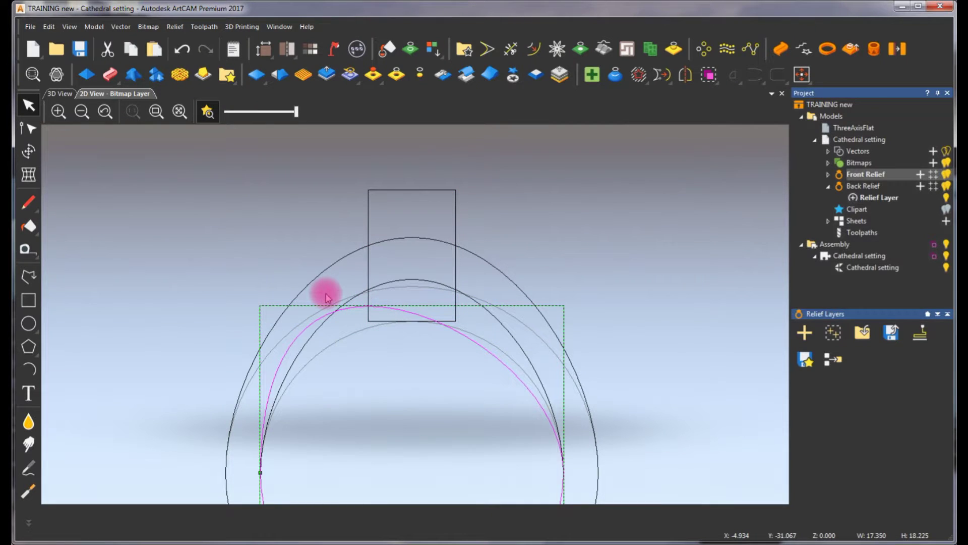
pyautogui.press('n')
pyautogui.moveTo(368, 306); pyautogui.dragTo(368, 311)
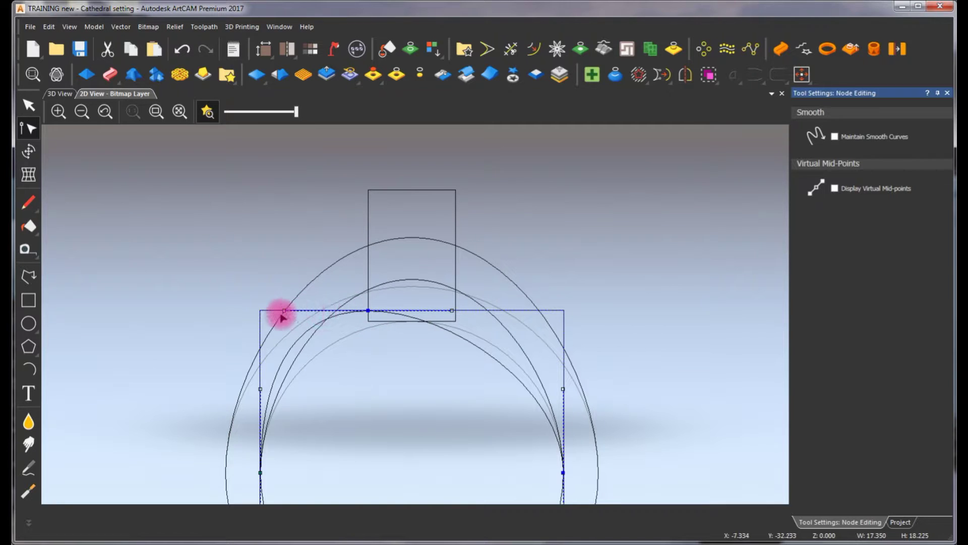
pyautogui.moveTo(283, 310); pyautogui.dragTo(316, 342)
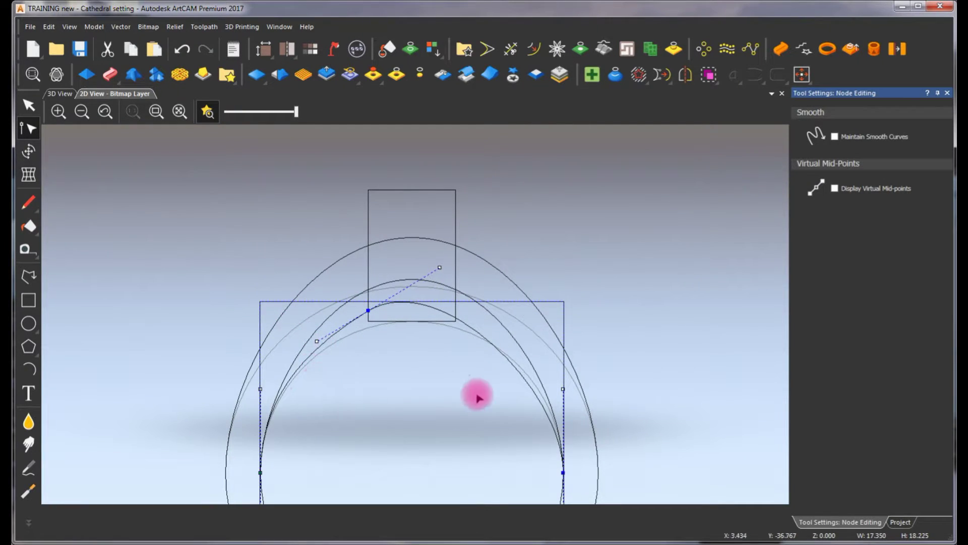
pyautogui.scroll(-3, 454, 399)
pyautogui.scroll(2, 436, 348)
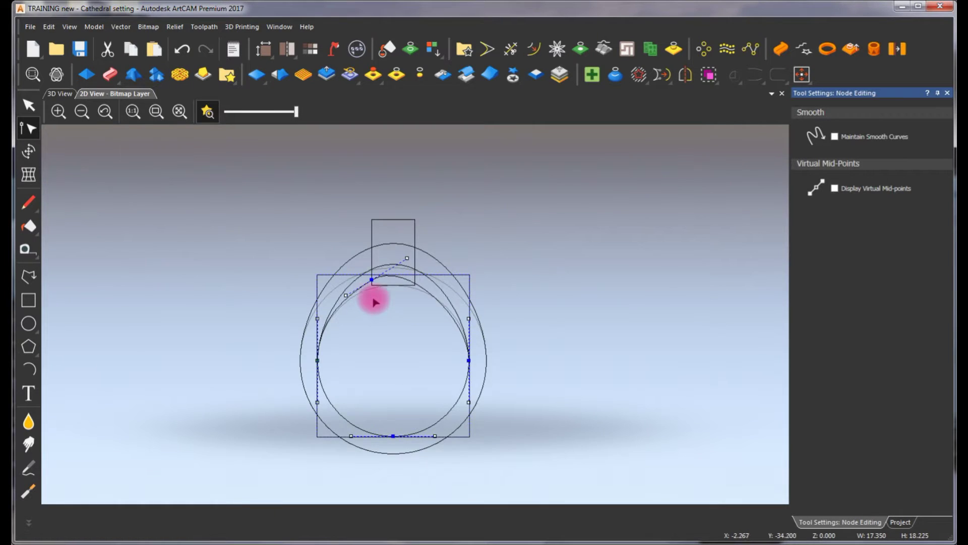
# Cut the edited curve at its upper-left and bottom nodes, delete the right-hand part and select the remaining left half.
pyautogui.scroll(2, 374, 297)
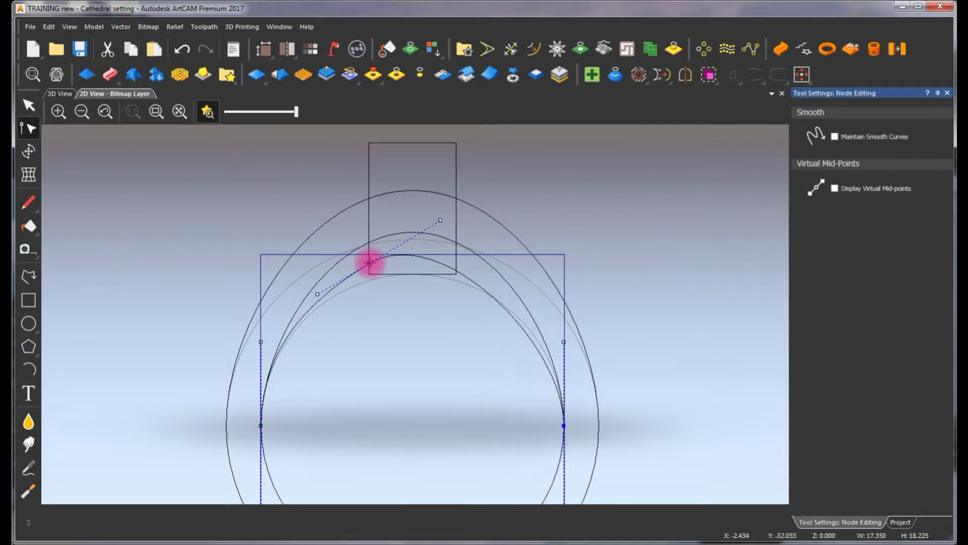
pyautogui.scroll(-5, 408, 398)
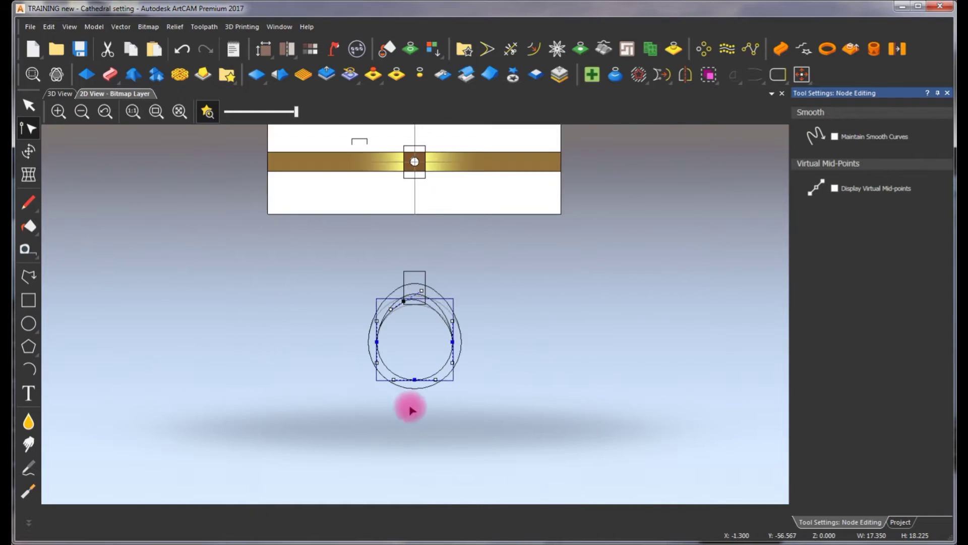
pyautogui.scroll(3, 408, 407)
pyautogui.press('c')
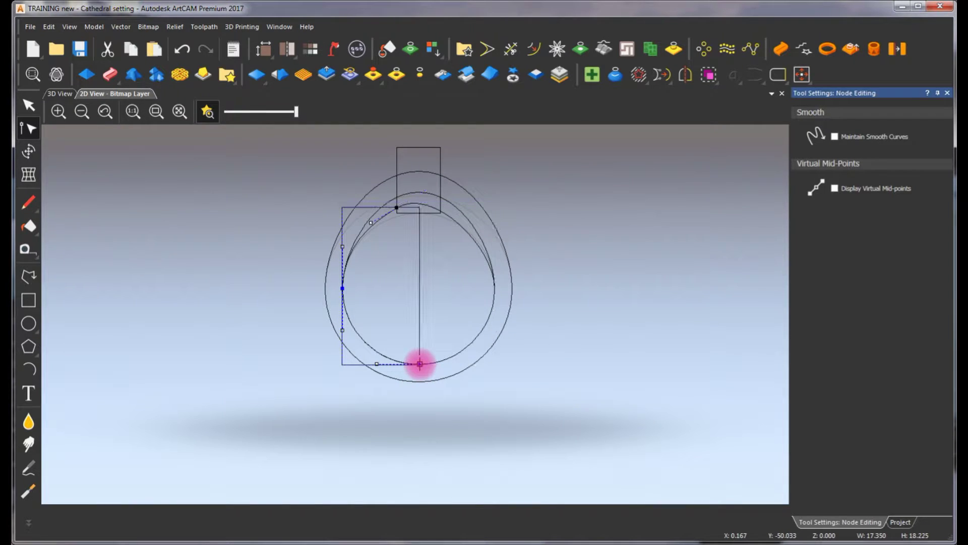
pyautogui.click(432, 309)
pyautogui.click(447, 217)
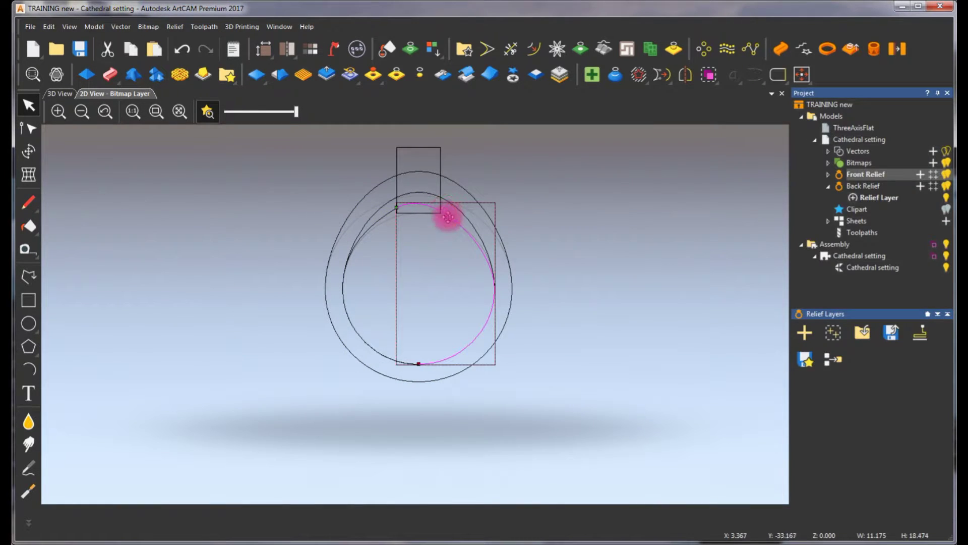
pyautogui.click(439, 223)
pyautogui.scroll(2, 399, 227)
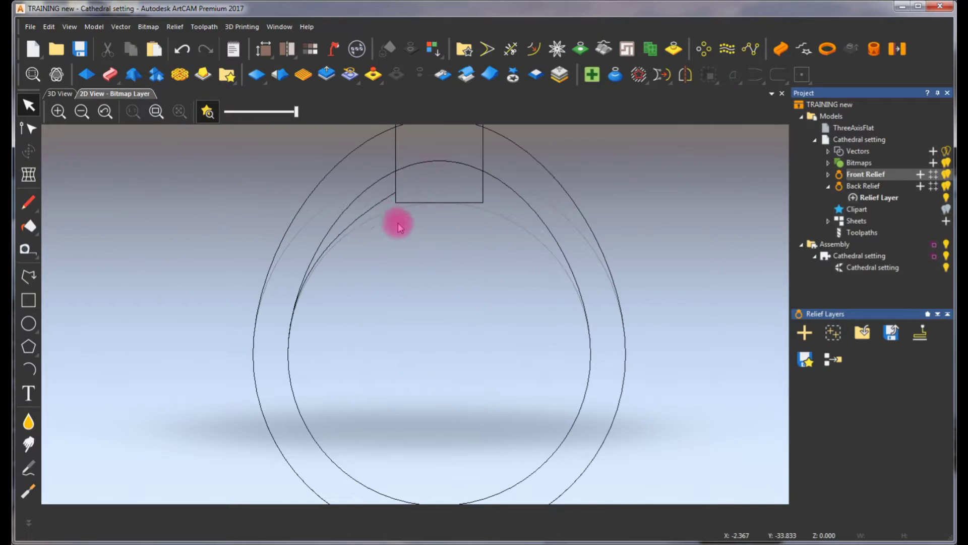
pyautogui.click(379, 205)
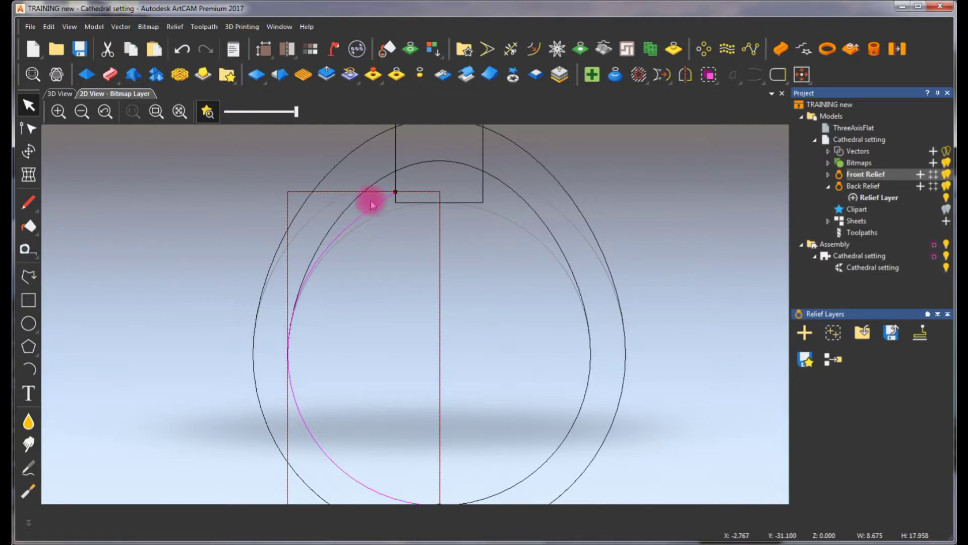
# Mirror a copy of the half curve to the right and join both halves with the Move End Points option.
pyautogui.click(685, 74)
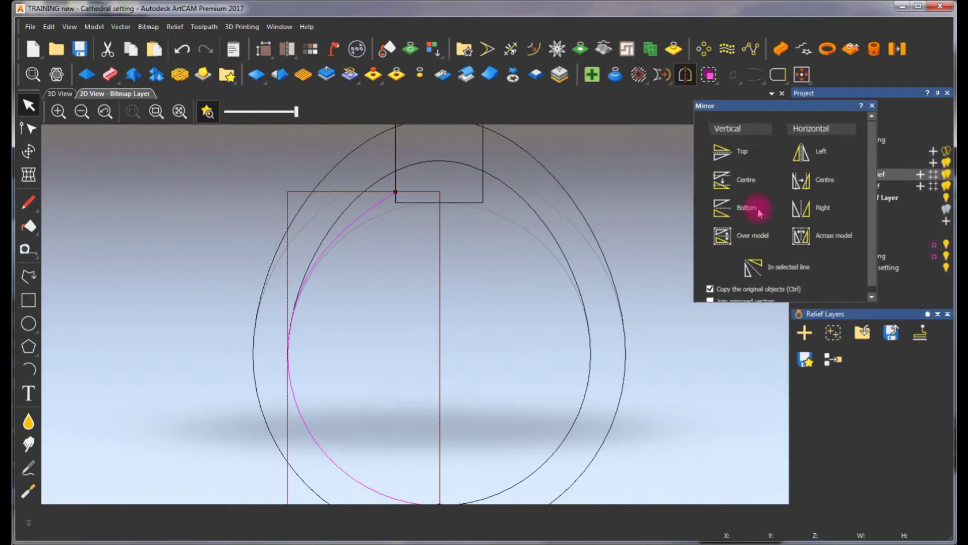
pyautogui.click(807, 207)
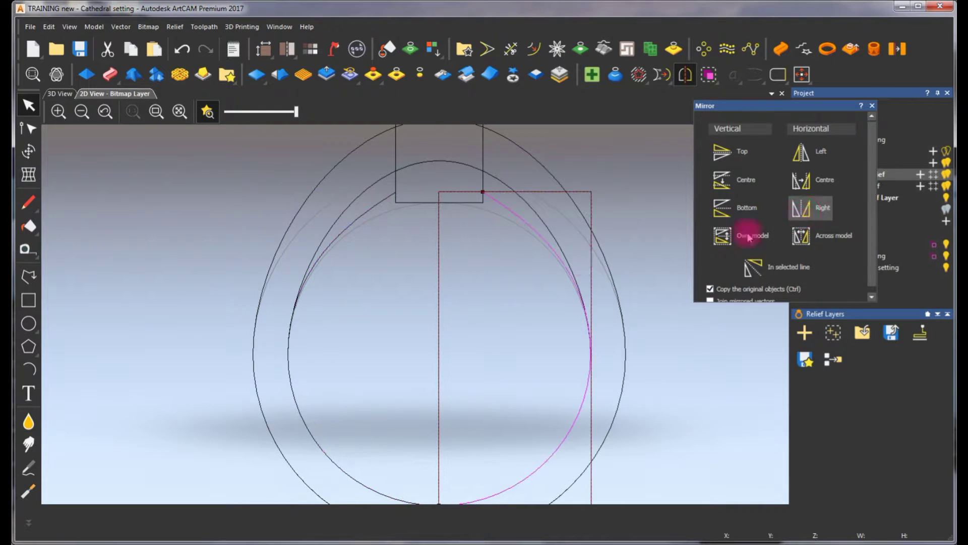
pyautogui.click(508, 268)
pyautogui.click(515, 214)
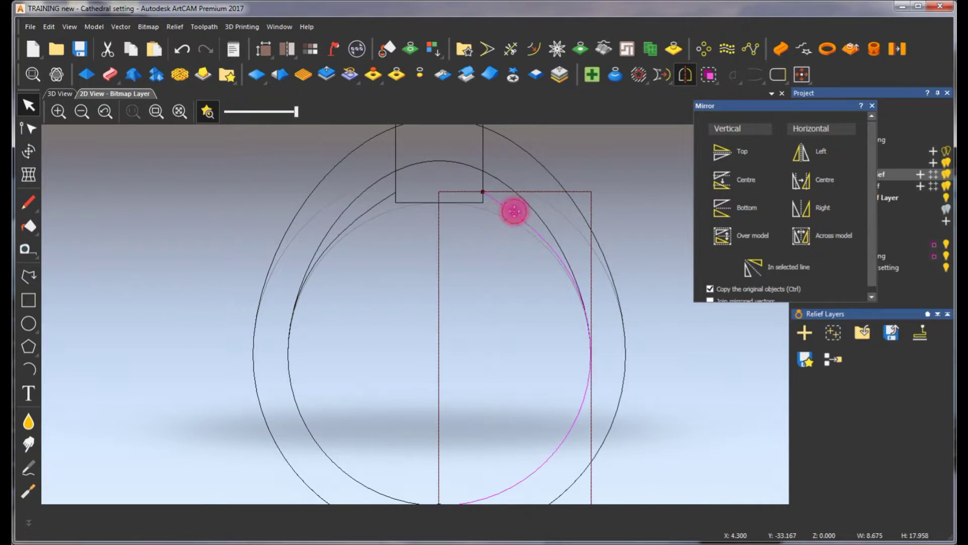
pyautogui.keyDown('shift'); pyautogui.click(368, 212); pyautogui.keyUp('shift')
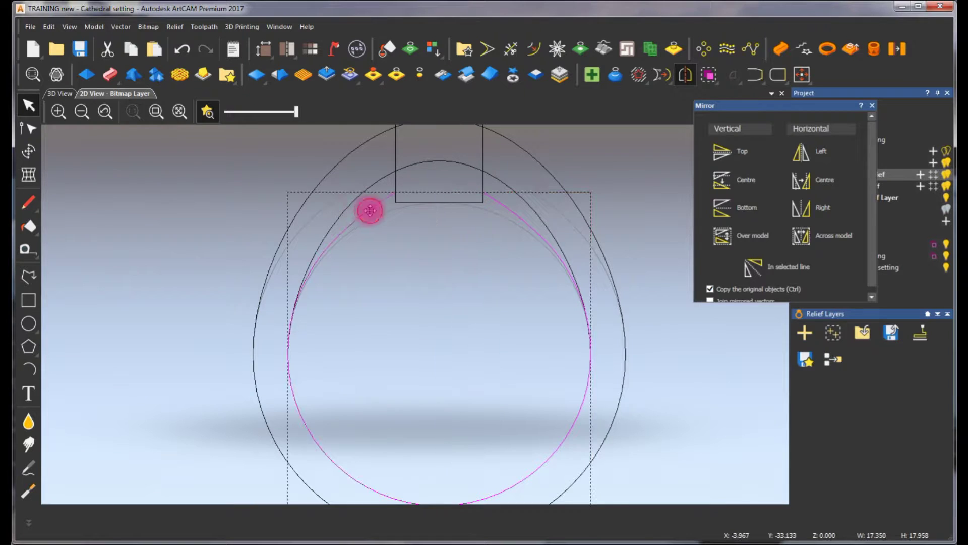
pyautogui.rightClick(383, 203)
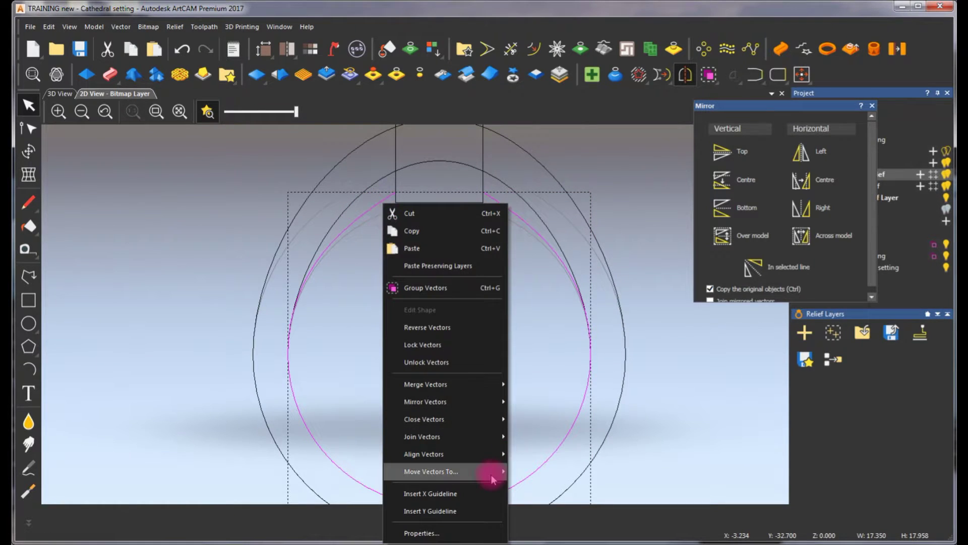
pyautogui.moveTo(506, 438)
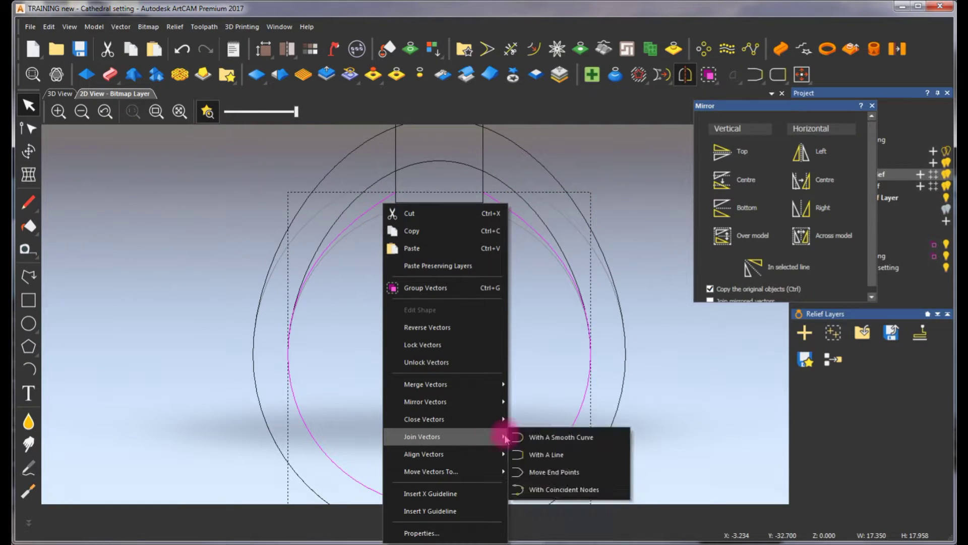
pyautogui.click(546, 473)
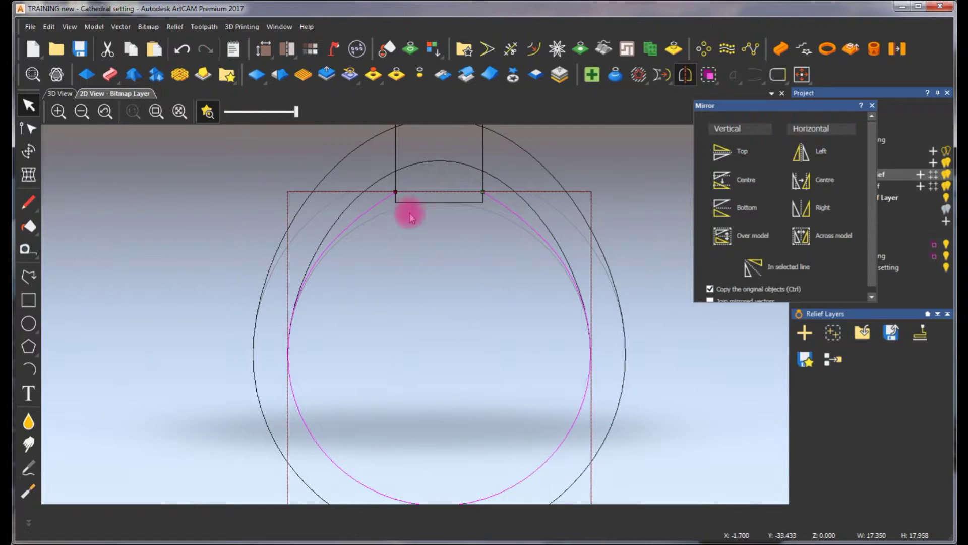
# Close the joined inner curve with a straight line across its open crown and dismiss the Mirror settings.
pyautogui.rightClick(457, 193)
pyautogui.moveTo(520, 355)
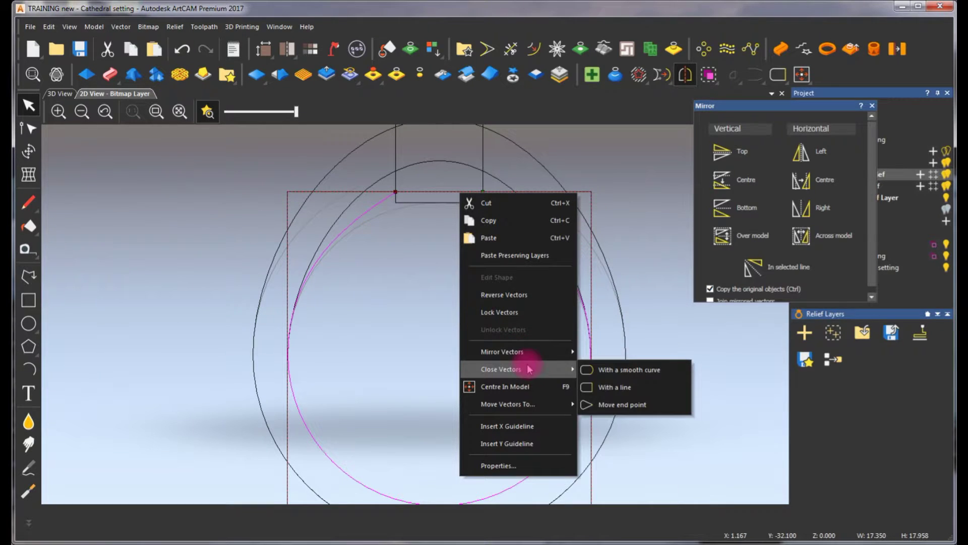
pyautogui.click(603, 387)
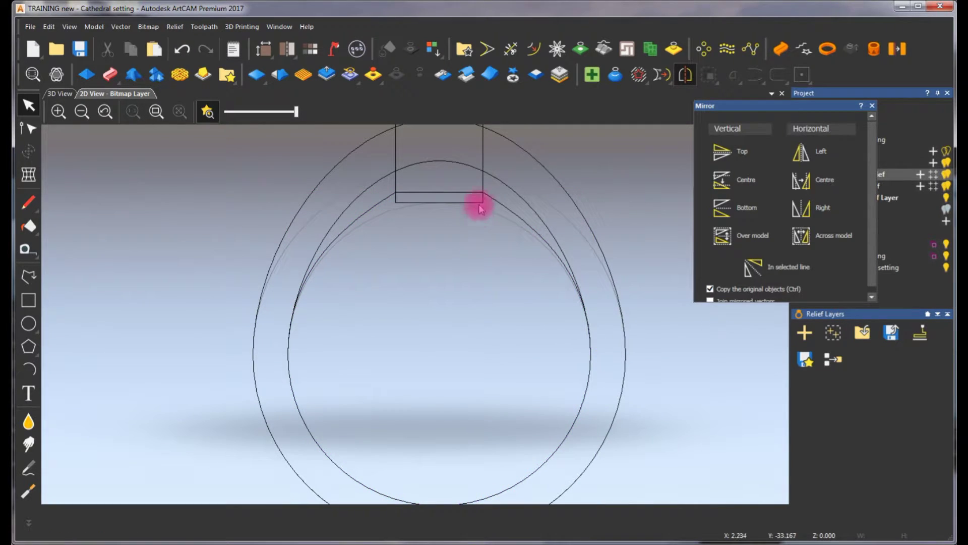
pyautogui.click(499, 202)
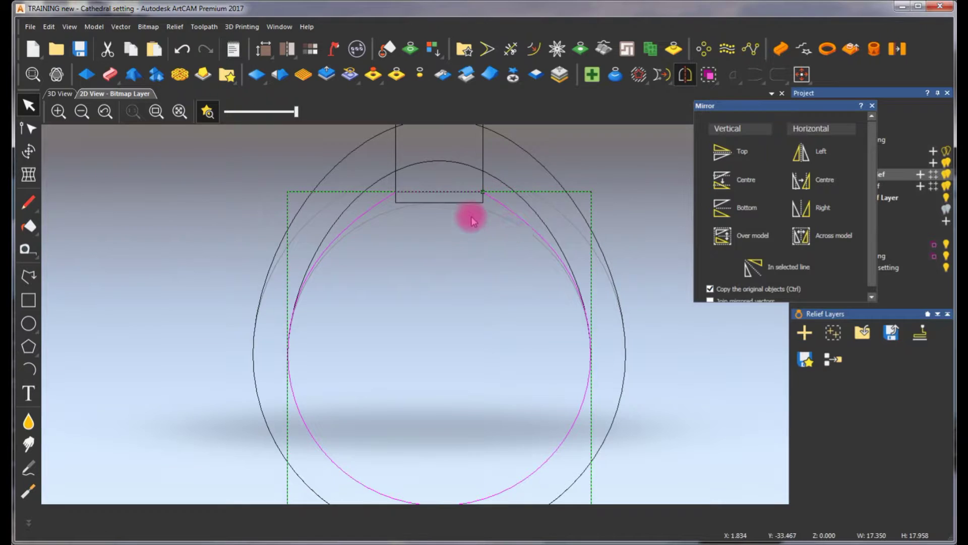
pyautogui.scroll(-2, 422, 212)
pyautogui.scroll(2, 421, 212)
pyautogui.click(294, 202)
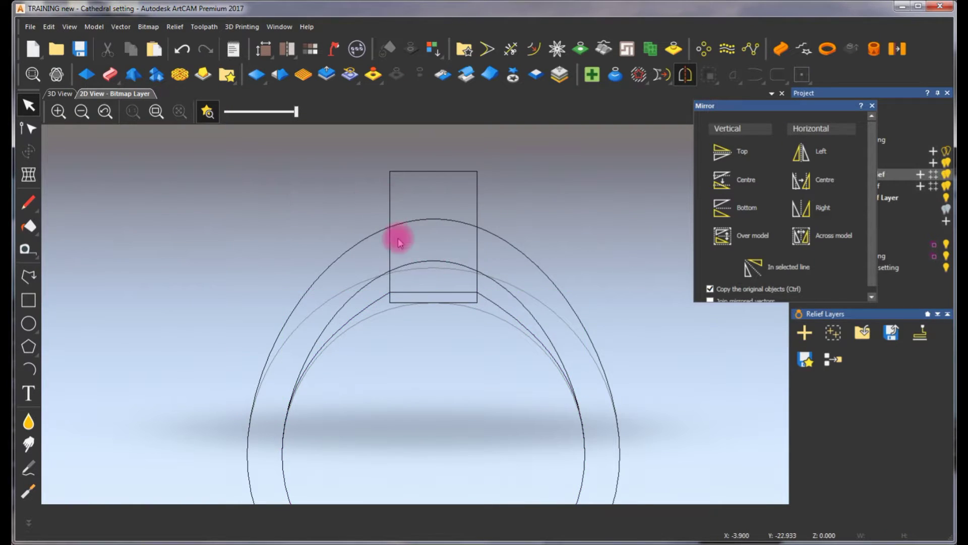
pyautogui.scroll(-3, 434, 227)
pyautogui.click(872, 106)
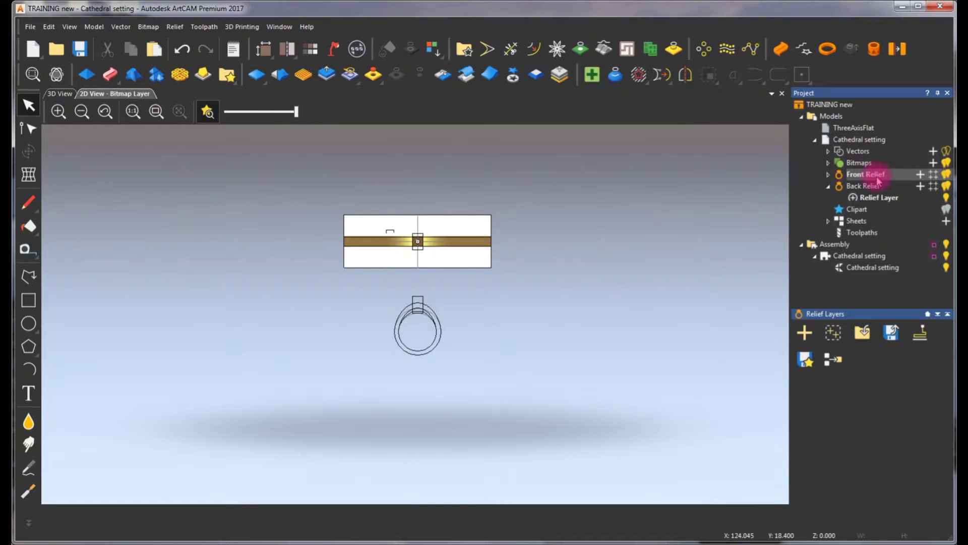
# Add a relief layer named BRIDGE to the Front Relief and make it the selected layer.
pyautogui.click(921, 175)
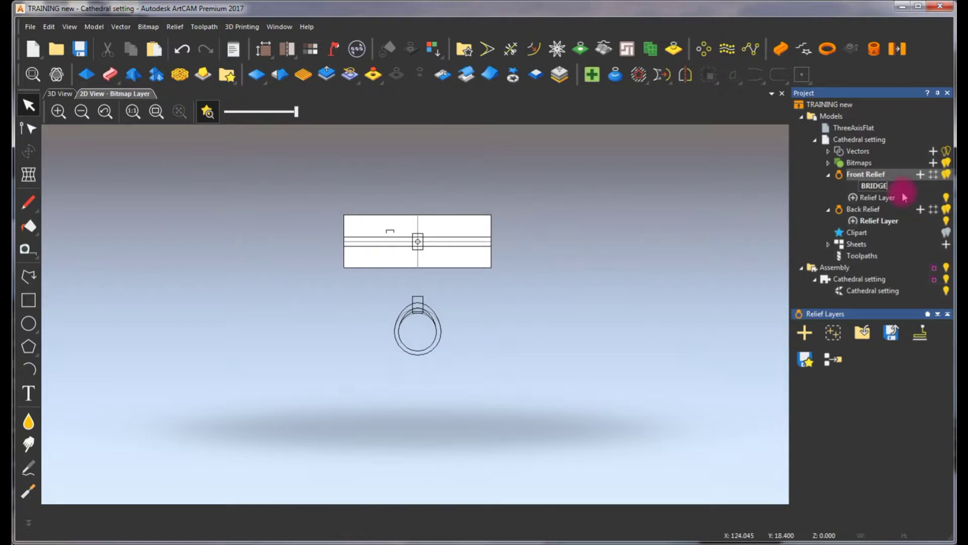
pyautogui.click(664, 202)
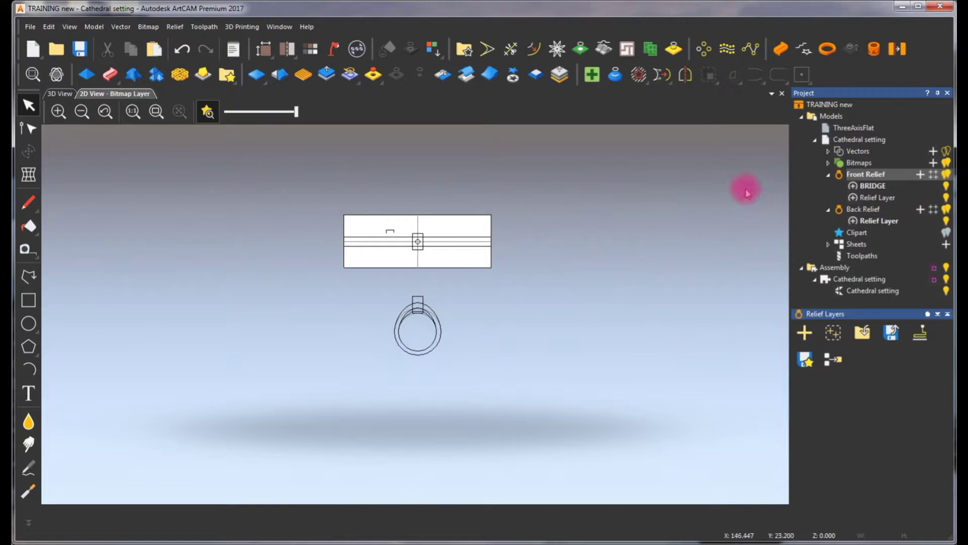
pyautogui.click(878, 186)
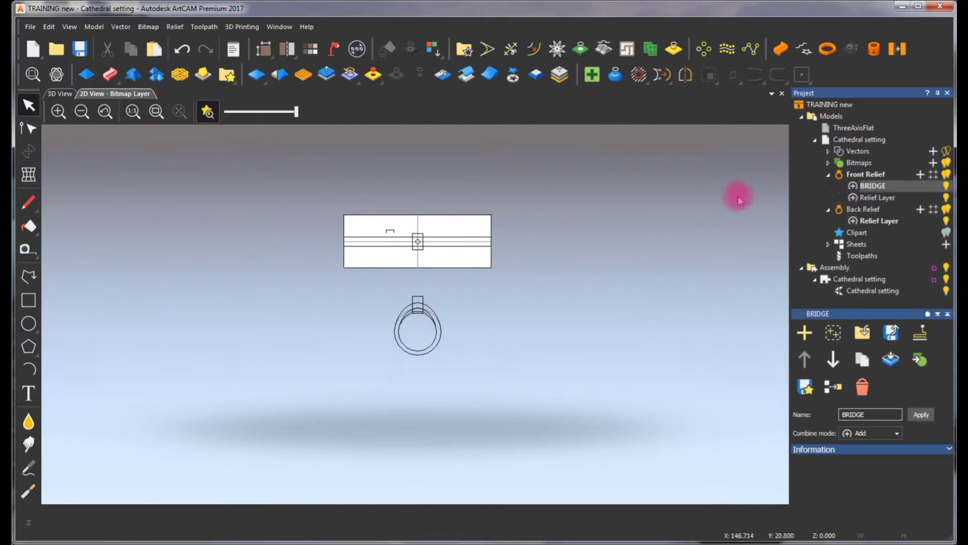
# Select the two drive rails, the small cross-section and the reshaped inner silhouette as the vectors for the bridge sweep.
pyautogui.scroll(6, 432, 225)
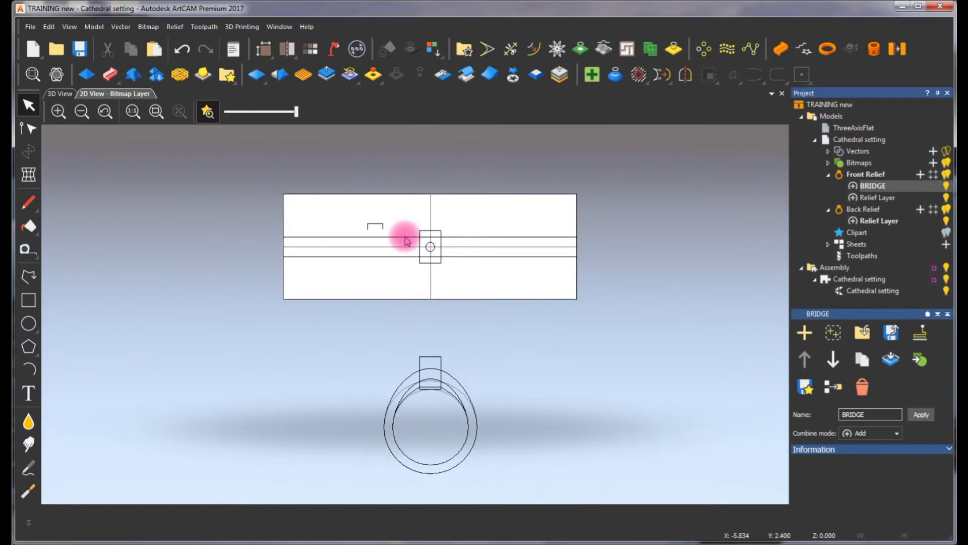
pyautogui.scroll(3, 427, 203)
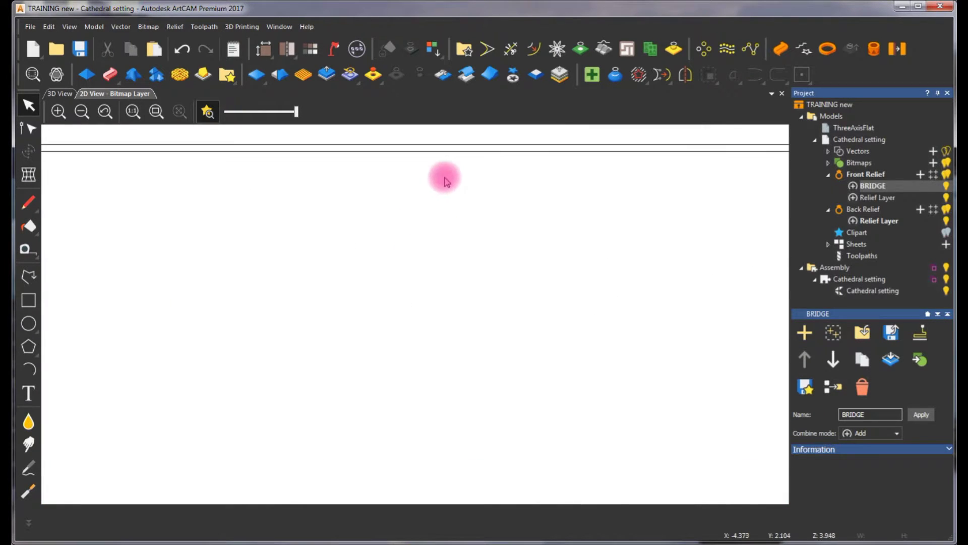
pyautogui.click(520, 152)
pyautogui.scroll(-4, 452, 361)
pyautogui.scroll(3, 430, 392)
pyautogui.scroll(3, 429, 392)
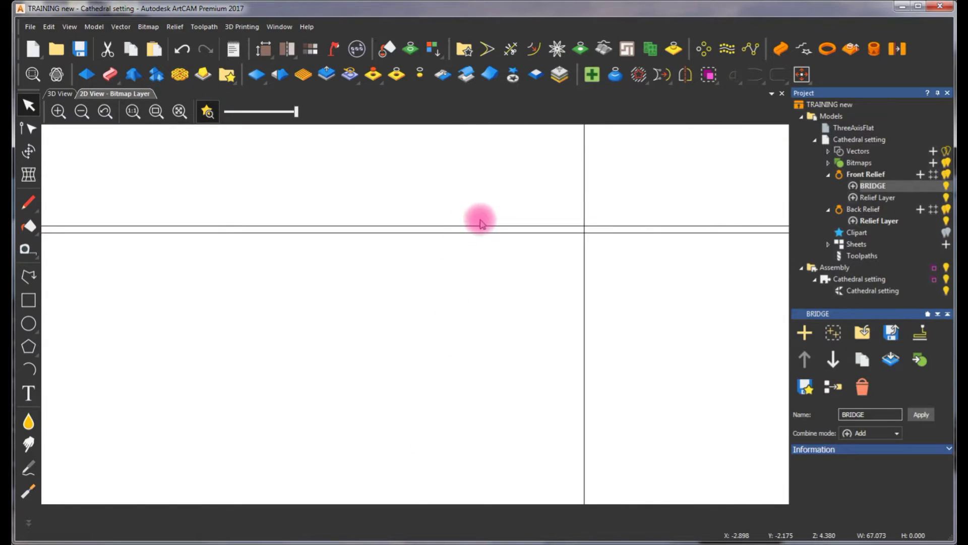
pyautogui.click(488, 228)
pyautogui.scroll(-4, 395, 216)
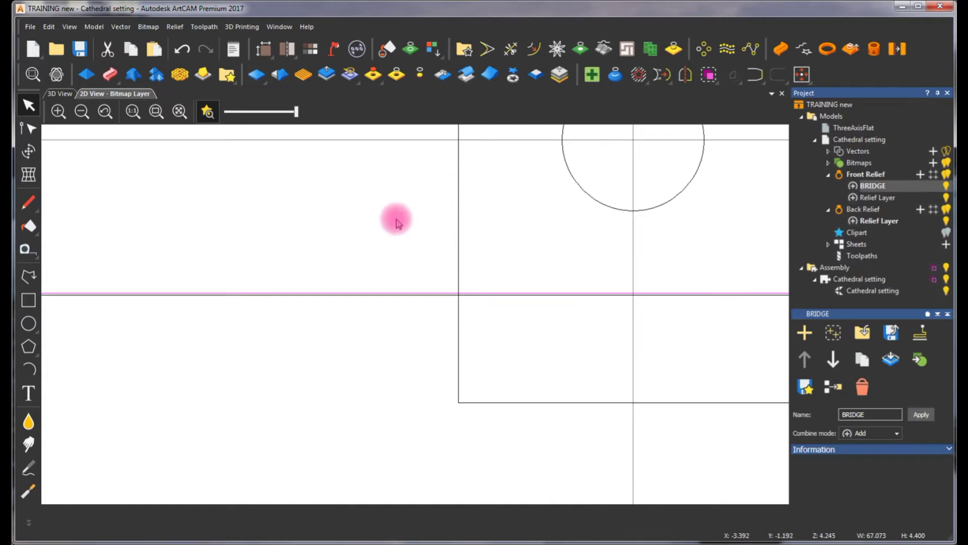
pyautogui.press('F3')
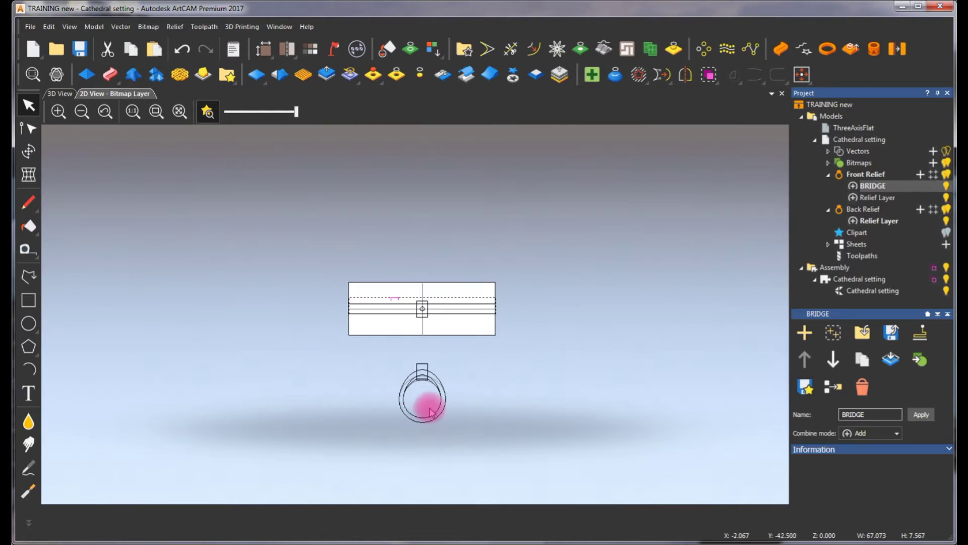
pyautogui.scroll(5, 425, 391)
pyautogui.scroll(2, 439, 328)
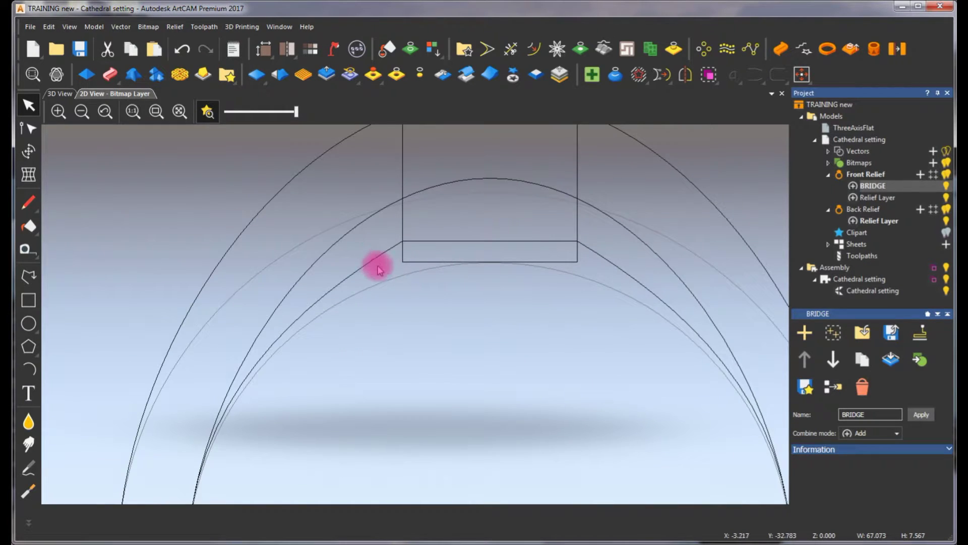
pyautogui.click(378, 260)
# Run a Two Rail Ring Sweep on the BRIDGE layer with mirrored cross sections, height scaled with width and Add mode, then close it.
pyautogui.click(60, 93)
pyautogui.click(741, 216)
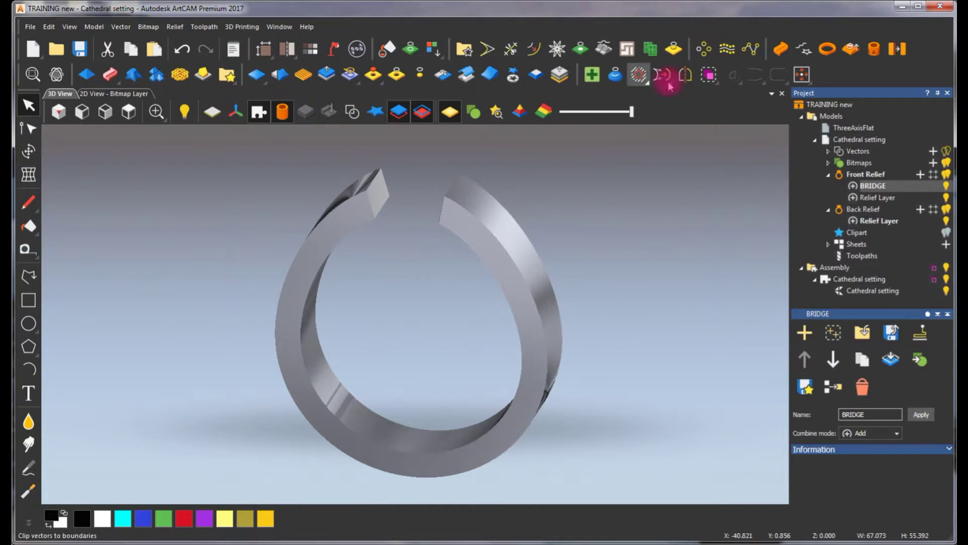
pyautogui.click(781, 50)
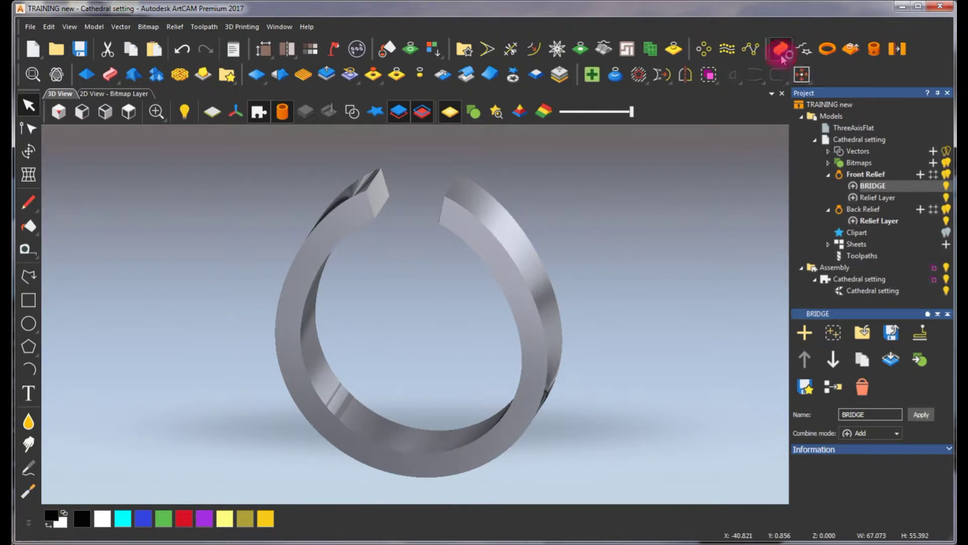
pyautogui.click(452, 111)
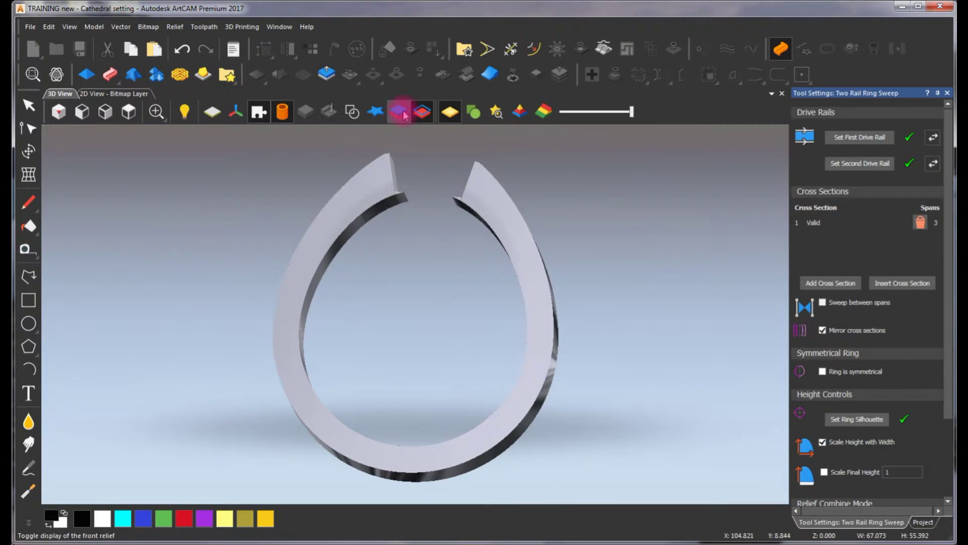
pyautogui.moveTo(948, 359); pyautogui.dragTo(914, 512)
pyautogui.click(916, 496)
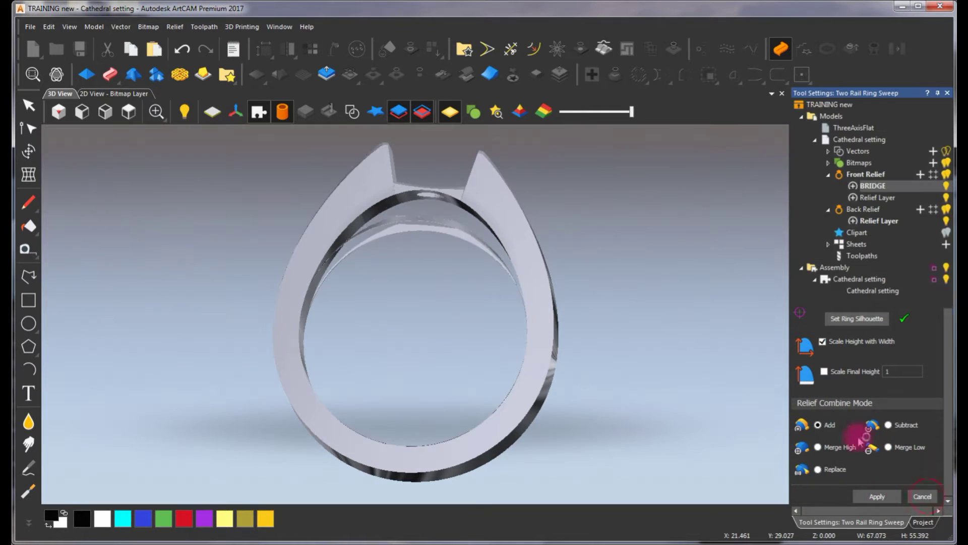
# Hide the back relief and the front relief's original layer in the 3D view, keeping the BRIDGE layer displayed.
pyautogui.click(407, 116)
pyautogui.moveTo(415, 217); pyautogui.dragTo(412, 287)
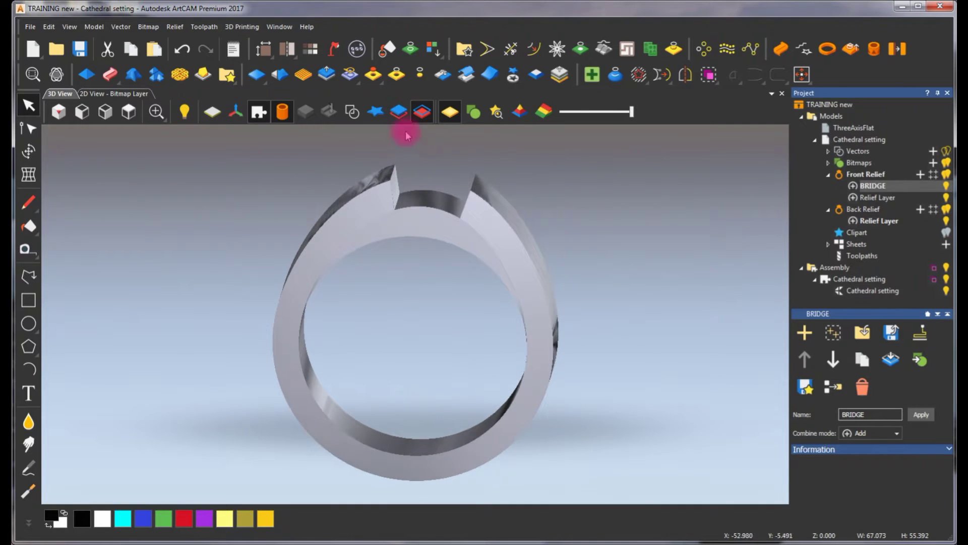
pyautogui.click(432, 119)
pyautogui.click(397, 117)
pyautogui.moveTo(420, 203); pyautogui.dragTo(356, 200)
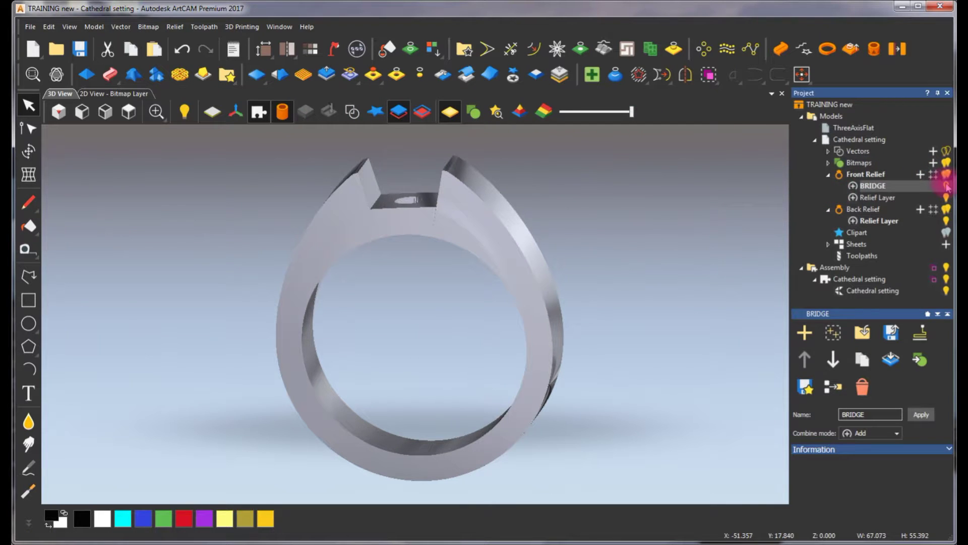
pyautogui.click(946, 197)
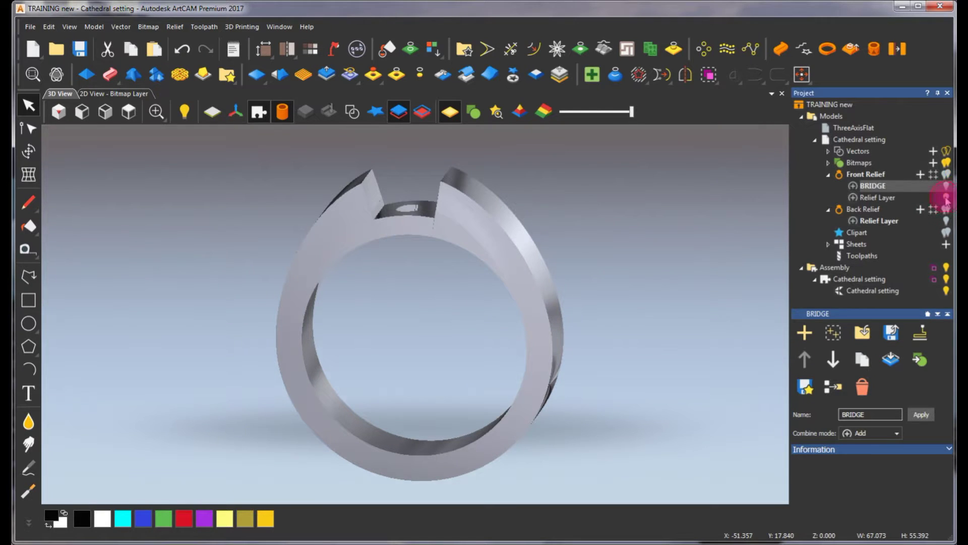
pyautogui.click(946, 186)
pyautogui.moveTo(442, 271); pyautogui.dragTo(519, 220)
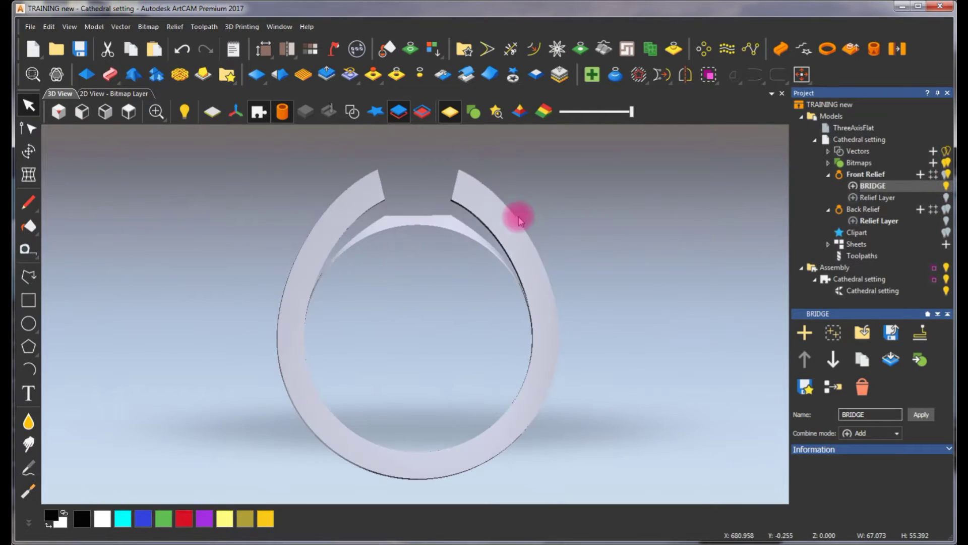
# Examine how the bridge meets the ring shoulders from several angles and check the Create Triangle Mesh options.
pyautogui.scroll(3, 448, 242)
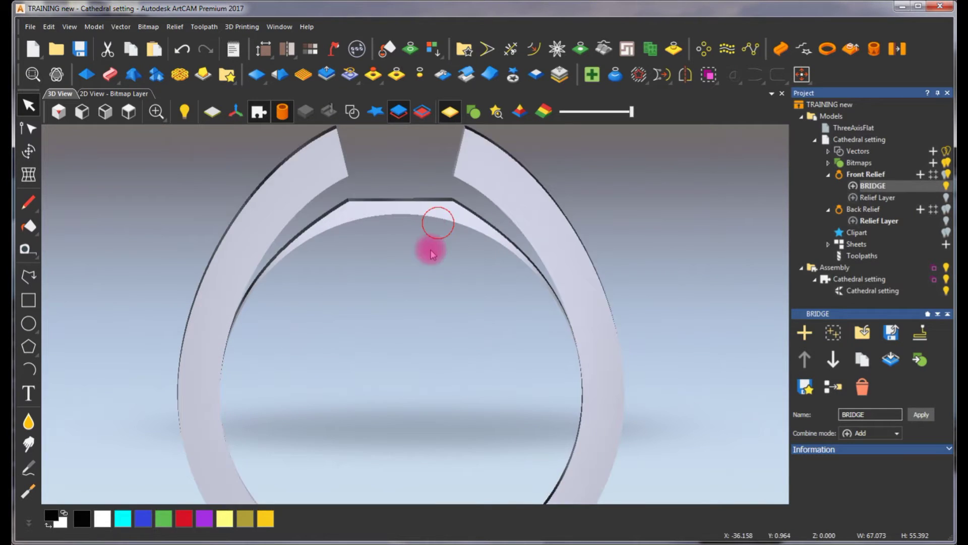
pyautogui.scroll(-3, 433, 246)
pyautogui.moveTo(433, 232); pyautogui.dragTo(312, 246)
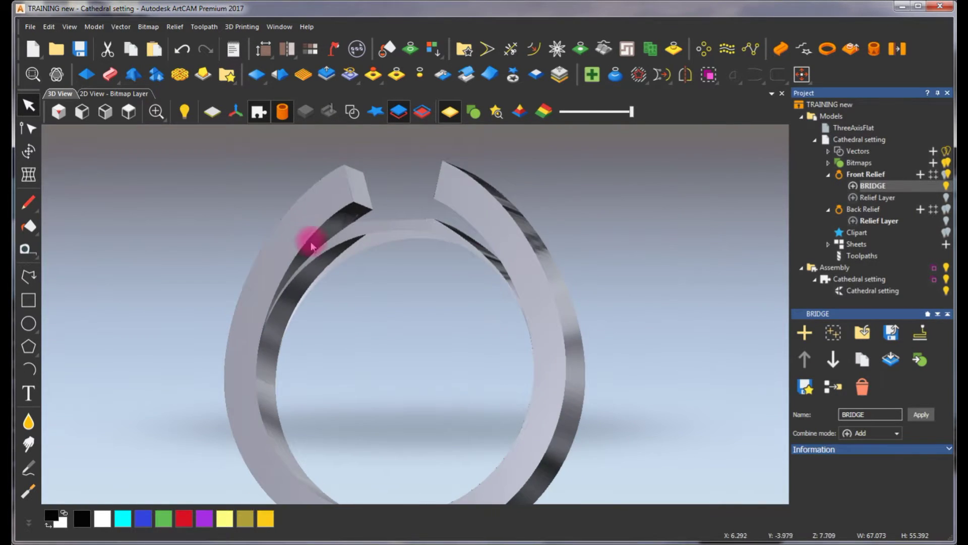
pyautogui.scroll(2, 305, 255)
pyautogui.scroll(2, 328, 240)
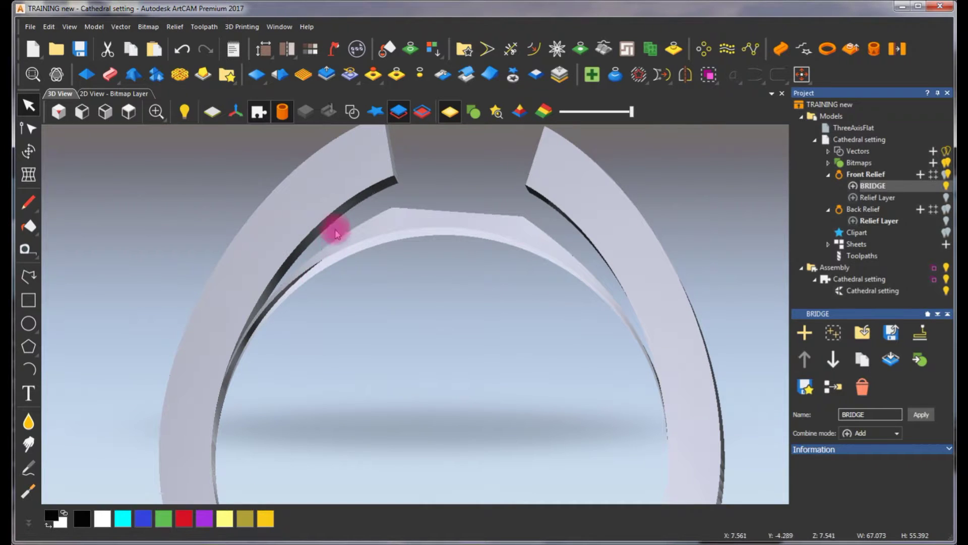
pyautogui.scroll(1, 355, 260)
pyautogui.scroll(-2, 404, 252)
pyautogui.moveTo(433, 232); pyautogui.dragTo(419, 317)
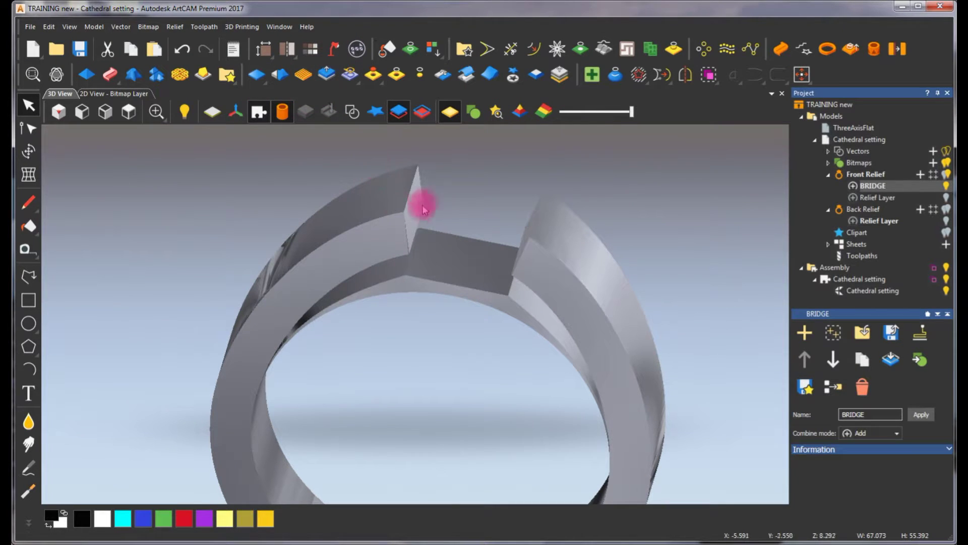
pyautogui.click(357, 49)
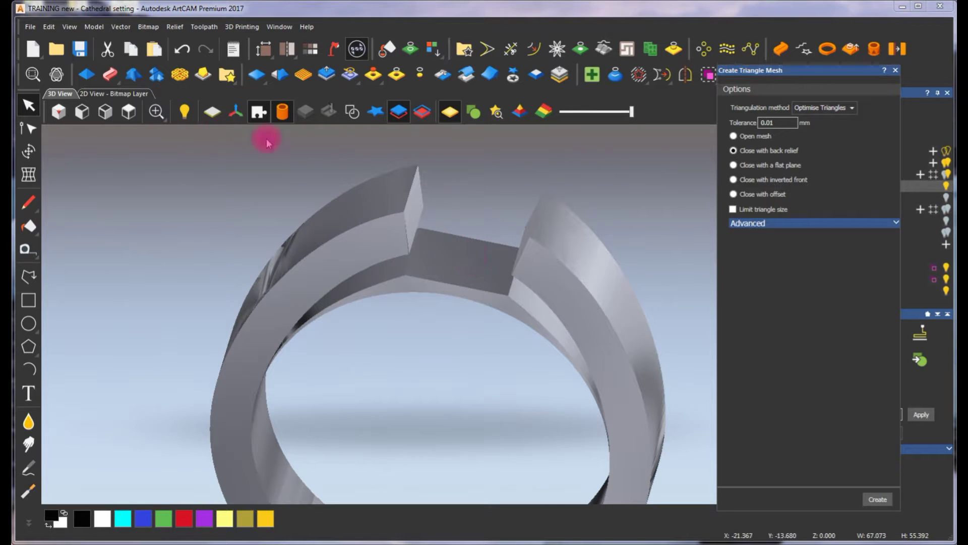
pyautogui.click(896, 72)
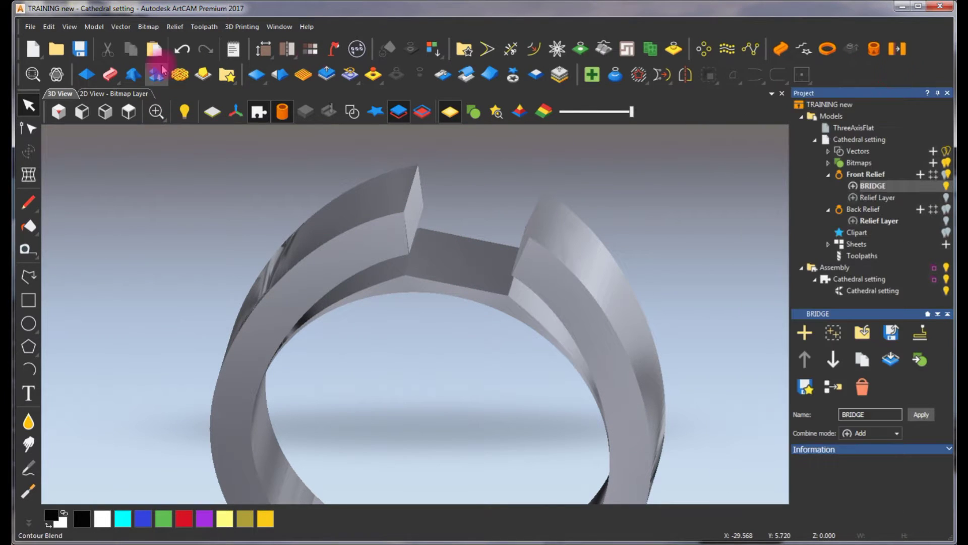
# Zero the BRIDGE relief inside the small centre circle to cut a round hole through the bridge.
pyautogui.click(121, 94)
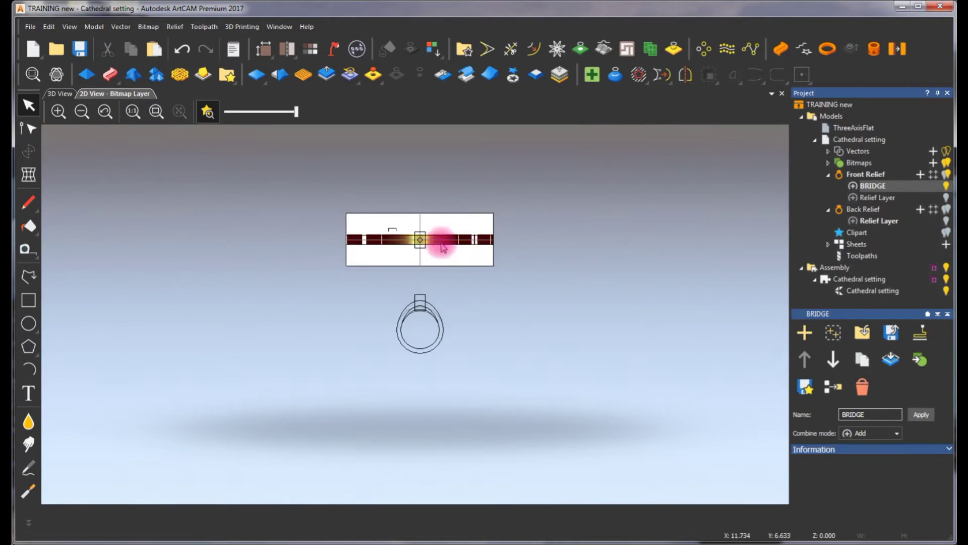
pyautogui.scroll(10, 444, 222)
pyautogui.scroll(-3, 411, 271)
pyautogui.scroll(3, 434, 286)
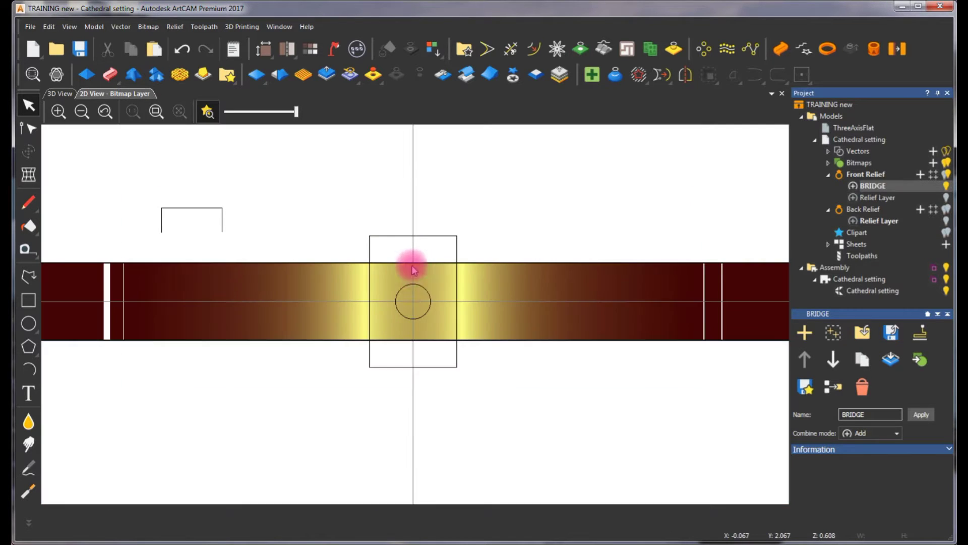
pyautogui.moveTo(427, 295); pyautogui.dragTo(447, 296)
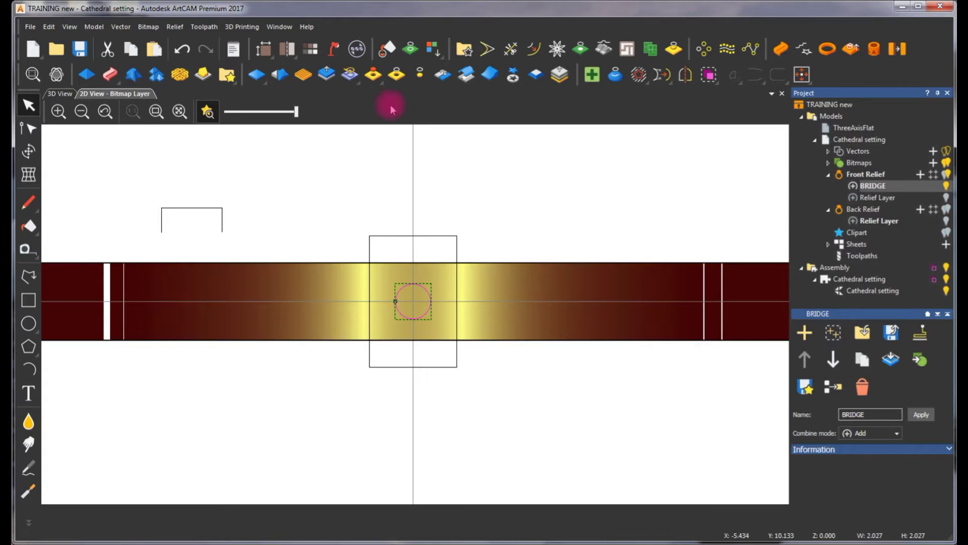
pyautogui.click(396, 74)
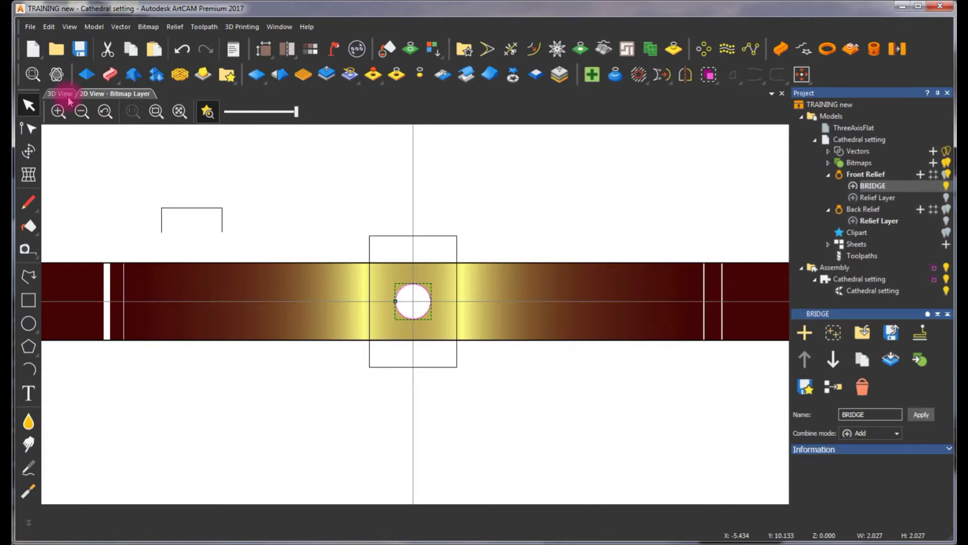
pyautogui.click(66, 96)
pyautogui.moveTo(216, 168); pyautogui.dragTo(242, 64)
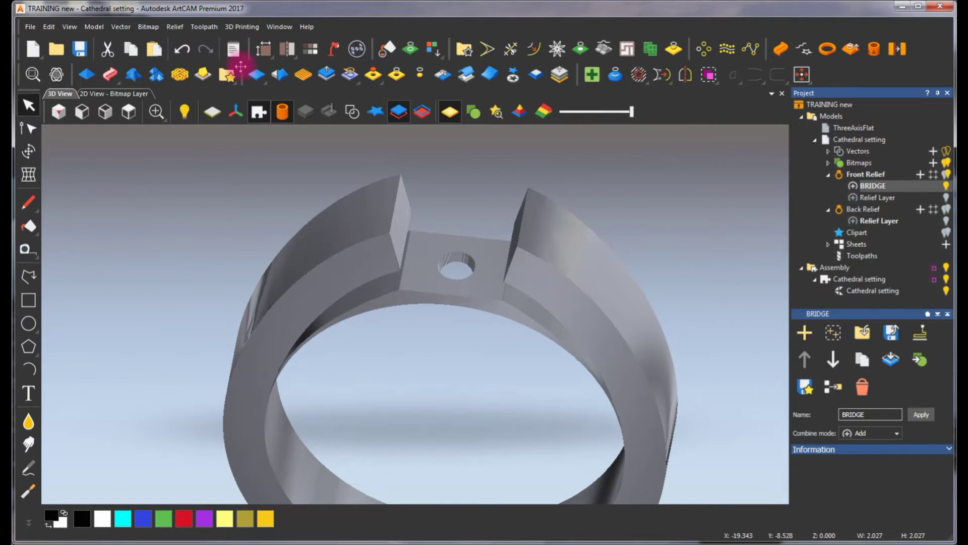
# Draw a rectangle about 33.6 mm wide and 5.7 mm high around the central part of the bridge relief and centre it on the model.
pyautogui.click(140, 94)
pyautogui.scroll(1, 361, 309)
pyautogui.scroll(1, 433, 305)
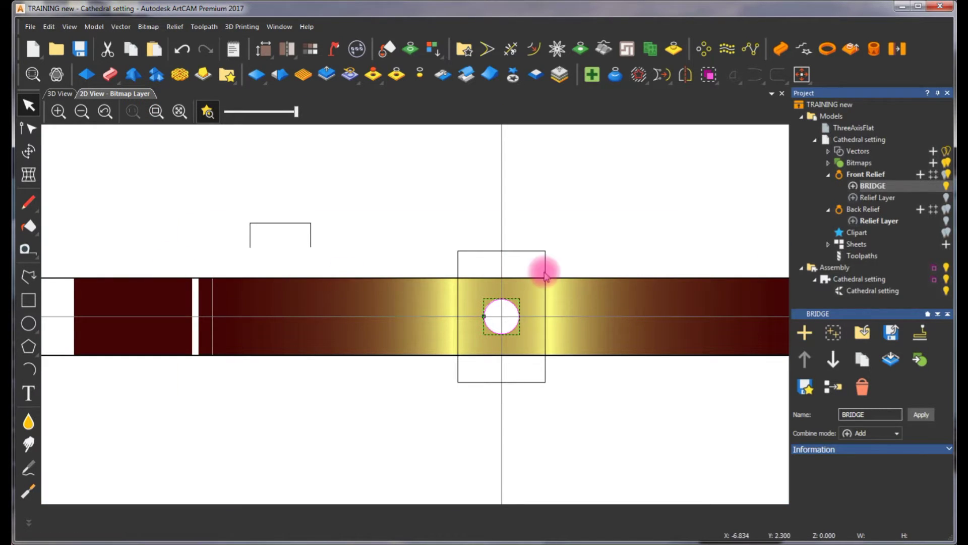
pyautogui.scroll(-3, 345, 280)
pyautogui.click(28, 300)
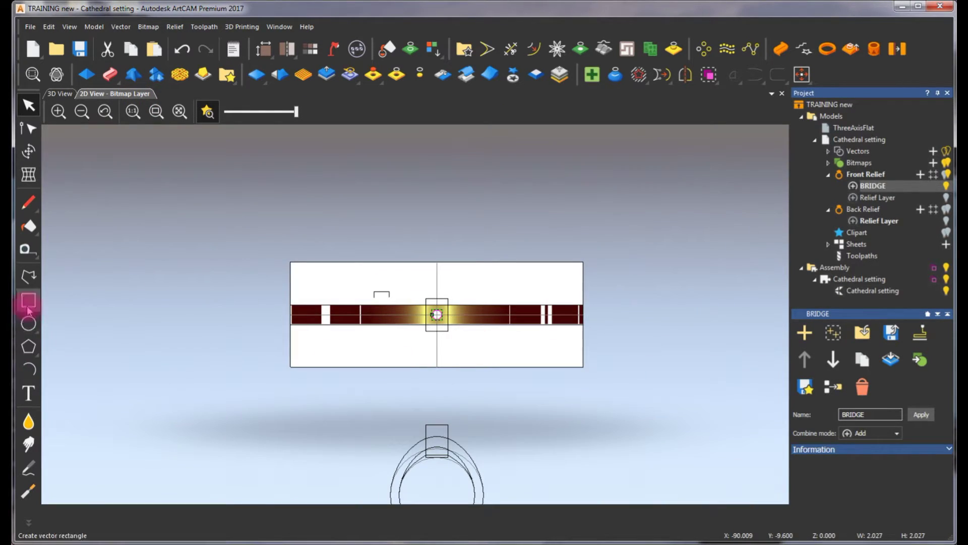
pyautogui.scroll(2, 457, 298)
pyautogui.moveTo(260, 312); pyautogui.dragTo(555, 362)
pyautogui.press('Escape')
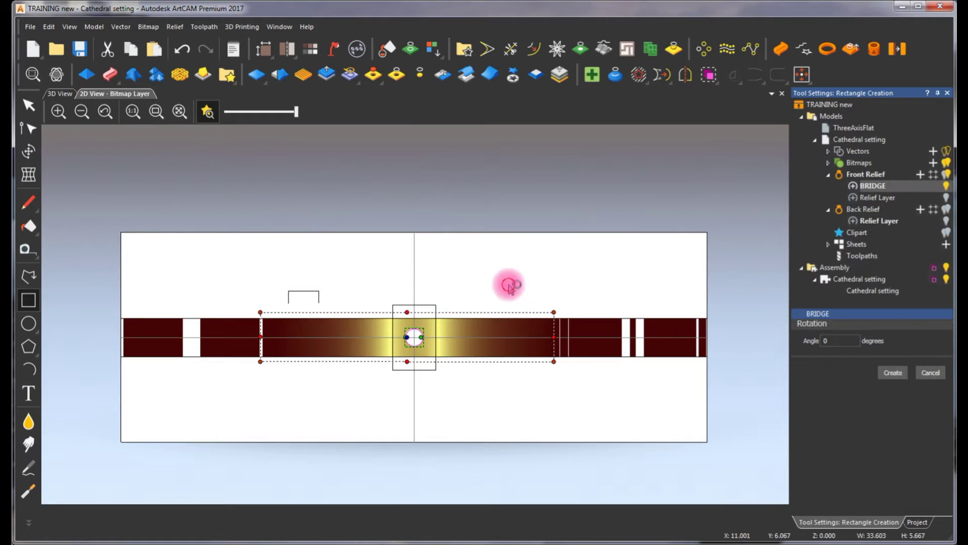
pyautogui.click(504, 313)
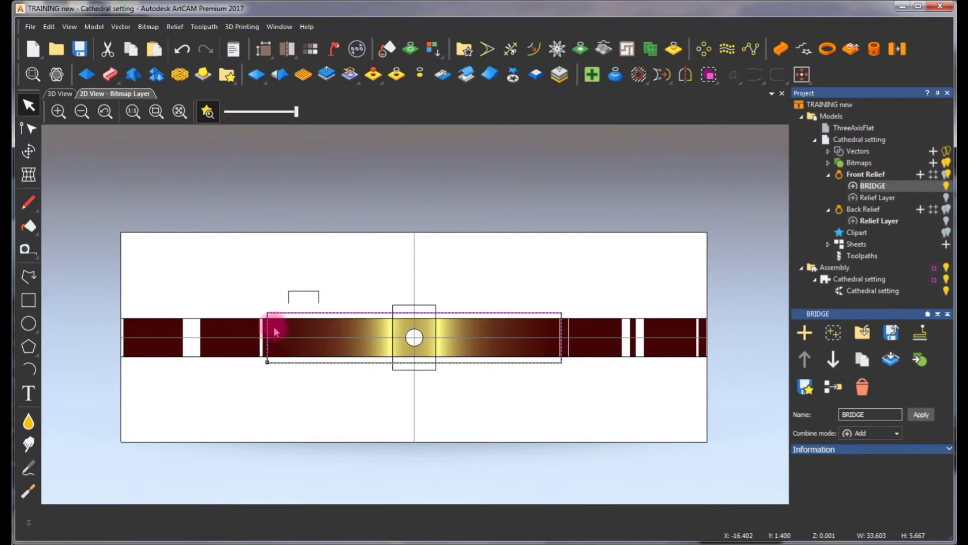
# Shorten the rectangle to about 33 mm wide by moving its end nodes inside the thin relief gap, and centre it again.
pyautogui.scroll(2, 263, 327)
pyautogui.scroll(-2, 742, 330)
pyautogui.scroll(4, 504, 318)
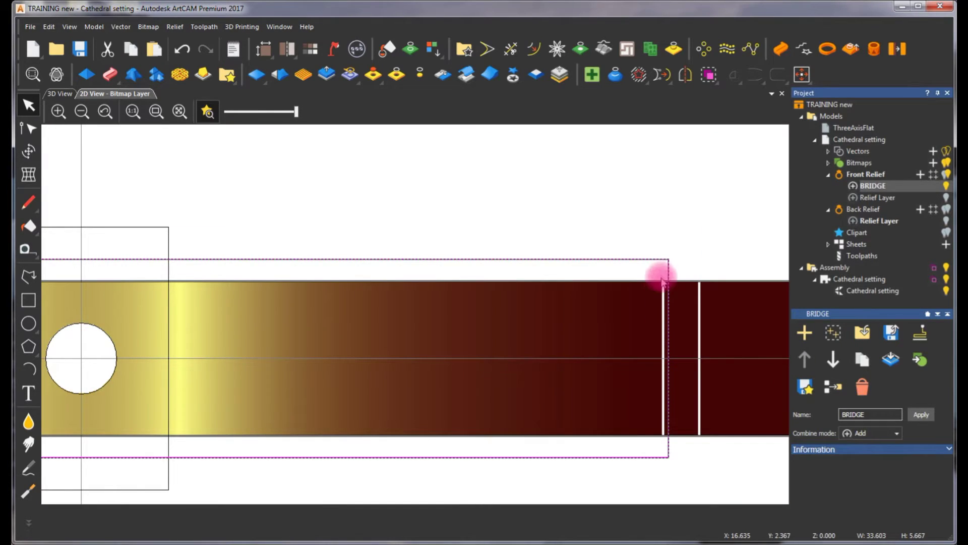
pyautogui.click(663, 291)
pyautogui.click(667, 285)
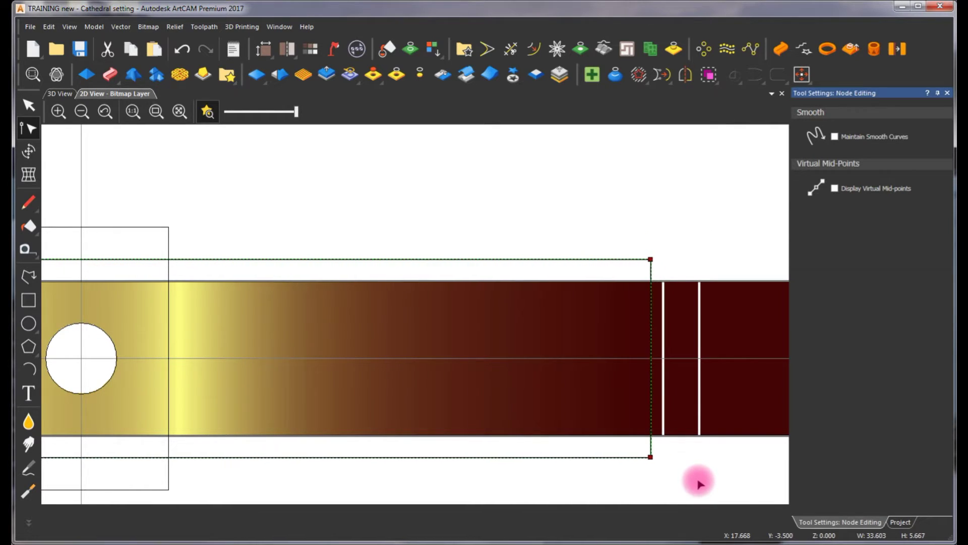
pyautogui.press('Escape')
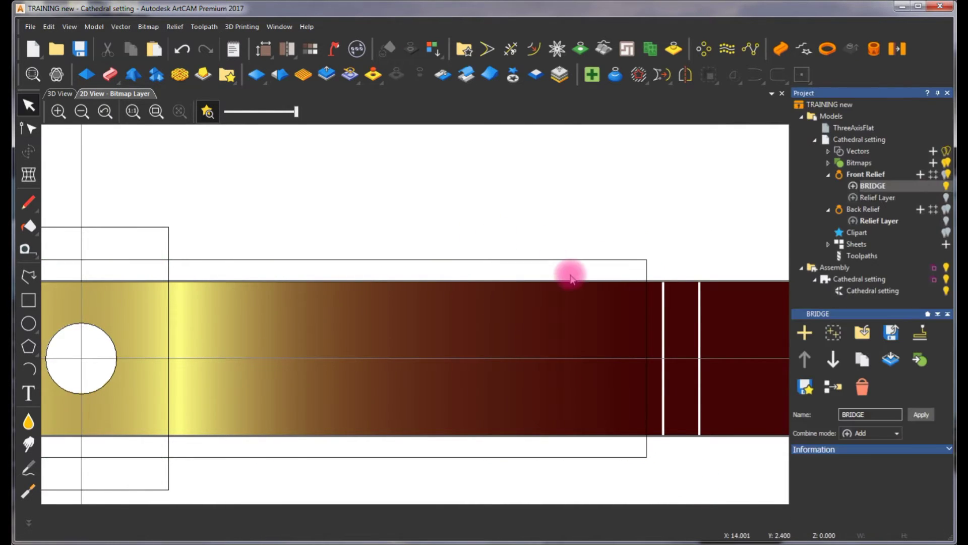
pyautogui.scroll(-2, 571, 278)
pyautogui.click(391, 287)
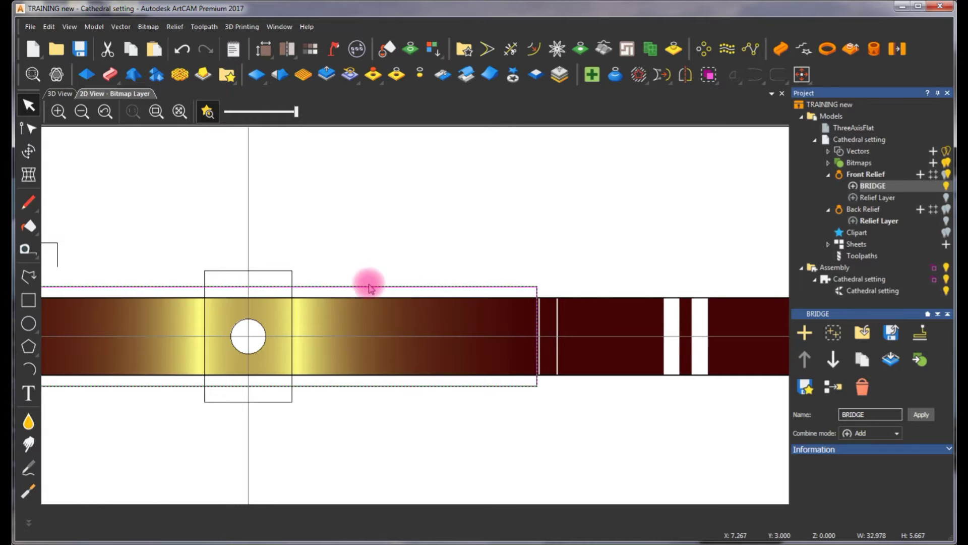
pyautogui.scroll(-2, 342, 287)
pyautogui.scroll(2, 671, 342)
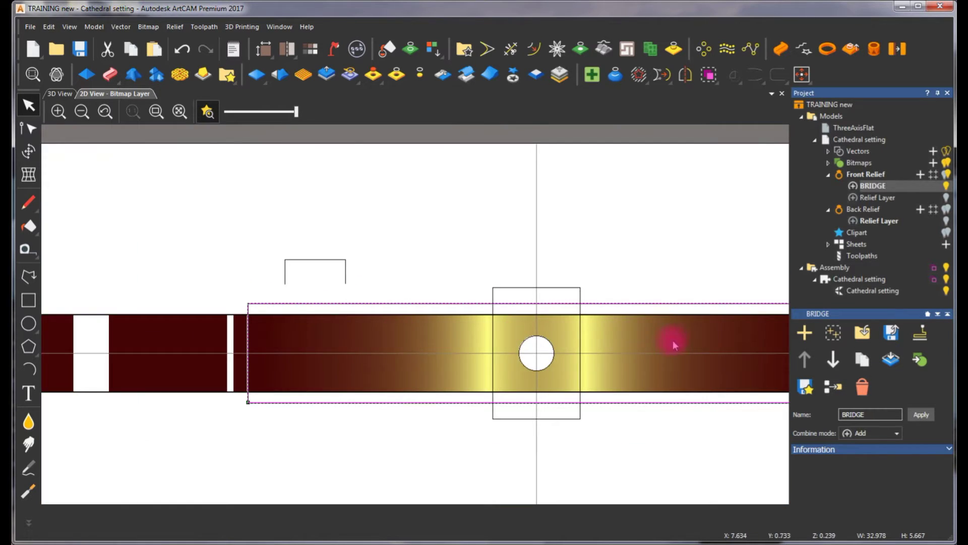
pyautogui.scroll(-4, 629, 342)
pyautogui.scroll(3, 450, 306)
pyautogui.scroll(2, 345, 304)
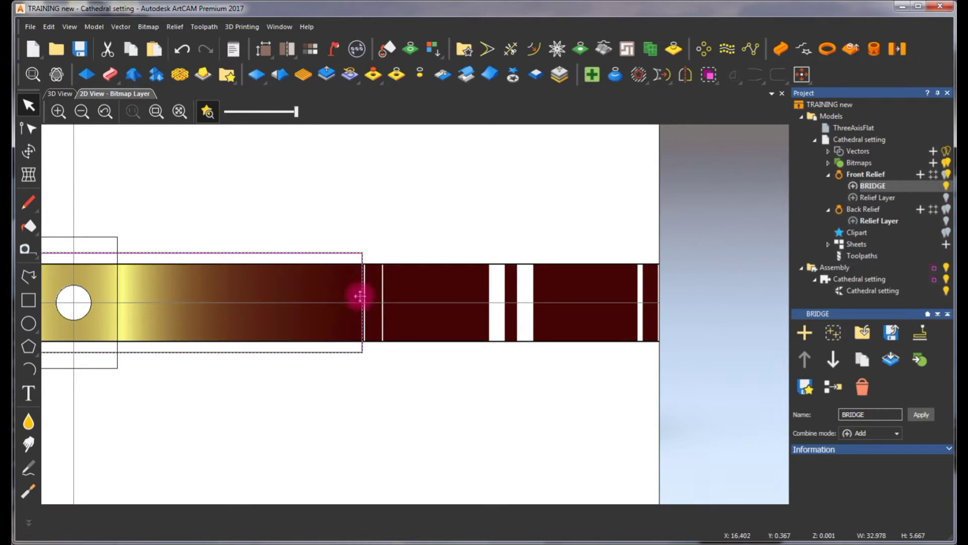
pyautogui.scroll(2, 360, 296)
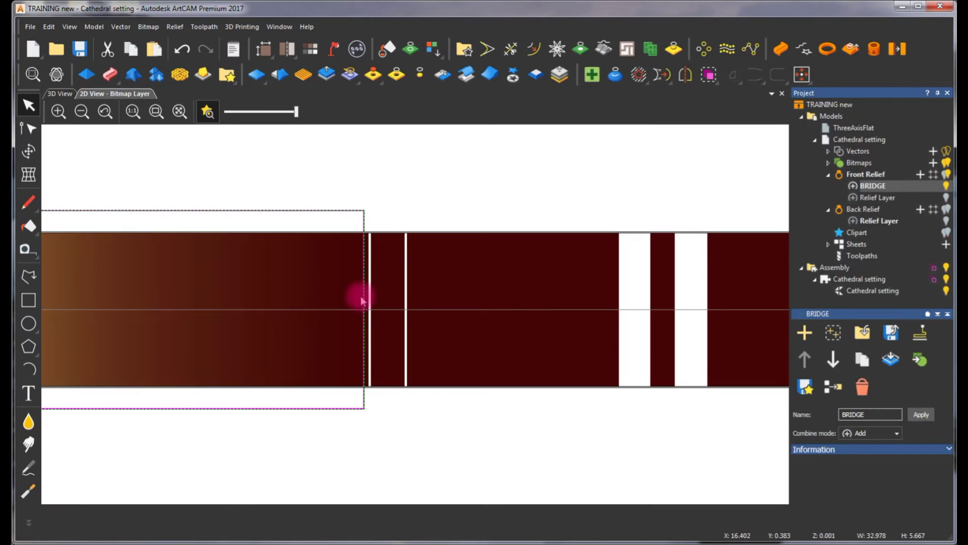
# Zero the BRIDGE relief outside the selected rectangle and check the trimmed bridge in the 3D view.
pyautogui.click(421, 75)
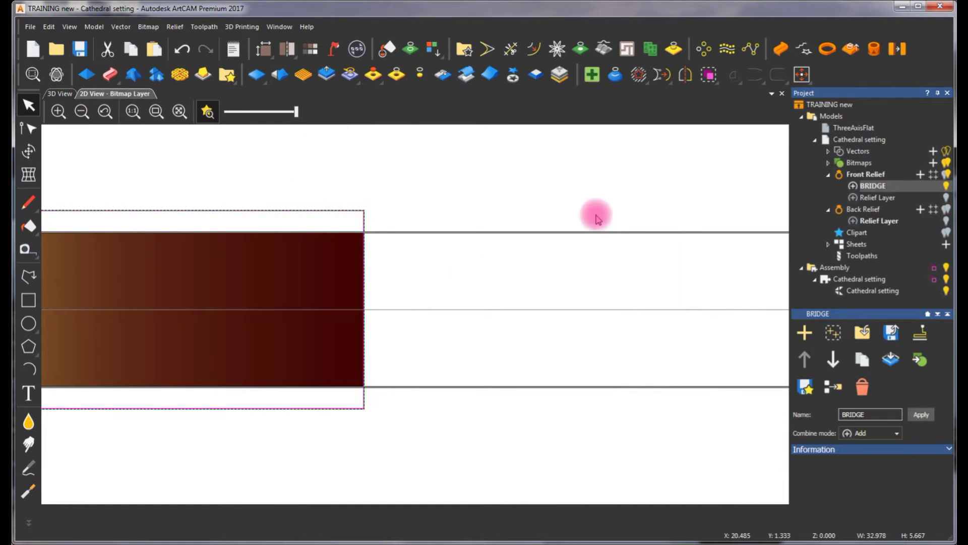
pyautogui.scroll(-5, 465, 268)
pyautogui.click(87, 74)
pyautogui.click(59, 96)
pyautogui.moveTo(426, 328)
pyautogui.mouseDown()
pyautogui.moveTo(290, 396)
pyautogui.moveTo(238, 302)
pyautogui.moveTo(302, 433)
pyautogui.moveTo(378, 413)
pyautogui.moveTo(401, 331)
pyautogui.moveTo(376, 368)
pyautogui.moveTo(523, 298)
pyautogui.moveTo(506, 327)
pyautogui.moveTo(495, 320)
pyautogui.moveTo(479, 358)
pyautogui.moveTo(536, 309)
pyautogui.mouseUp()
pyautogui.scroll(3, 535, 303)
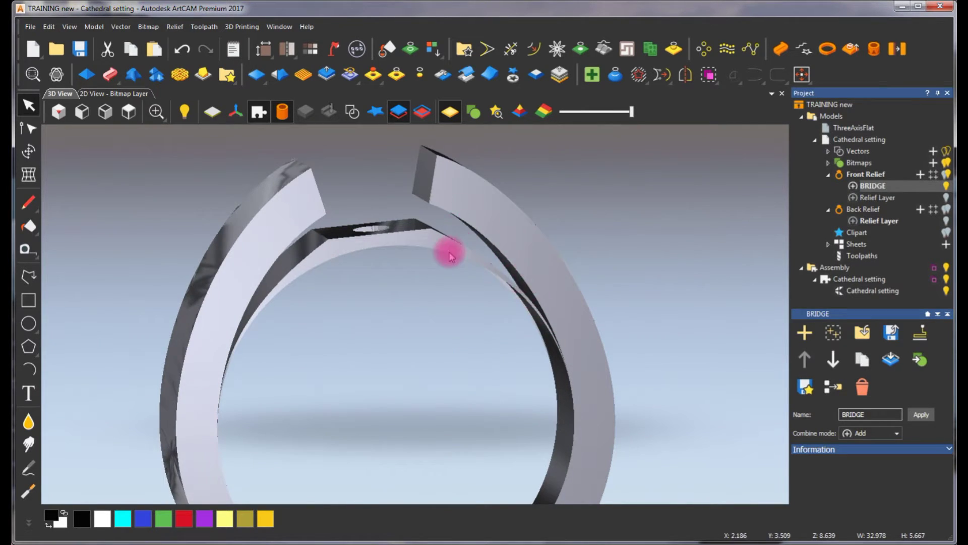
pyautogui.scroll(-3, 449, 253)
pyautogui.moveTo(407, 339); pyautogui.dragTo(315, 309)
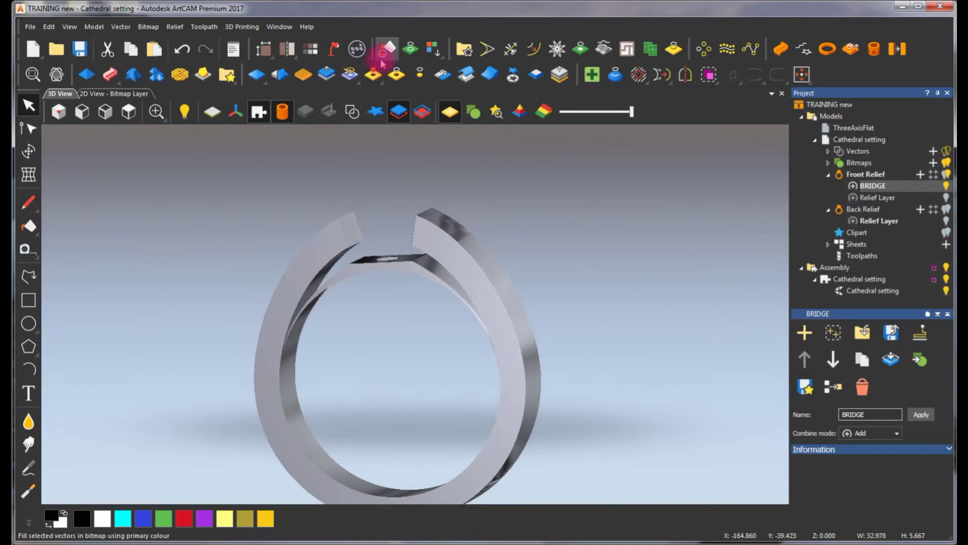
# Create a triangle mesh of the bridge closed with a flat plane at 0.01 mm tolerance and add it to the project as BRIDGE.
pyautogui.click(357, 49)
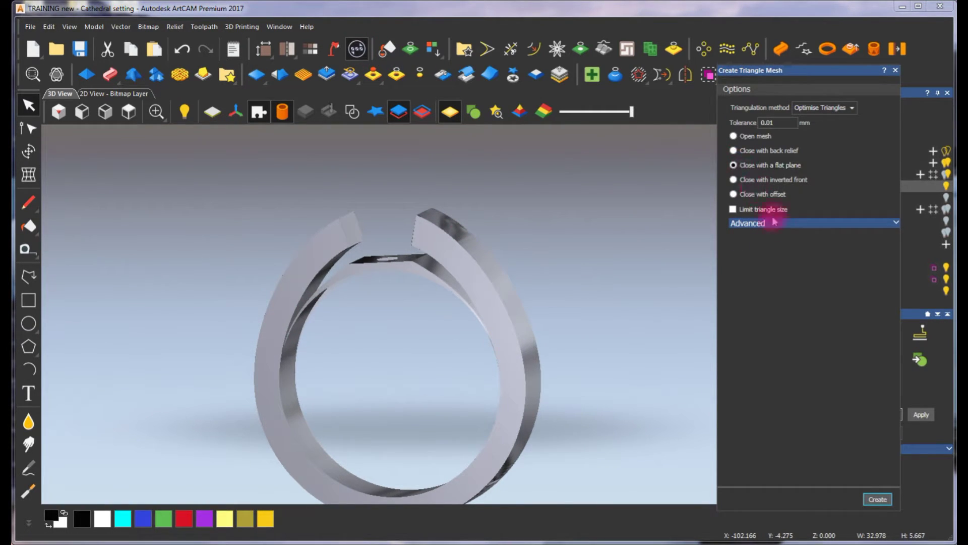
pyautogui.click(878, 499)
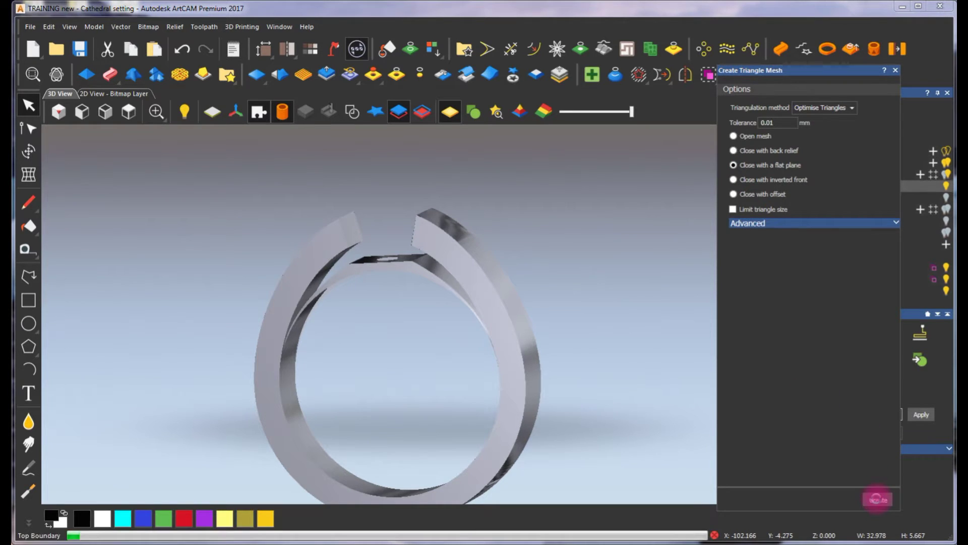
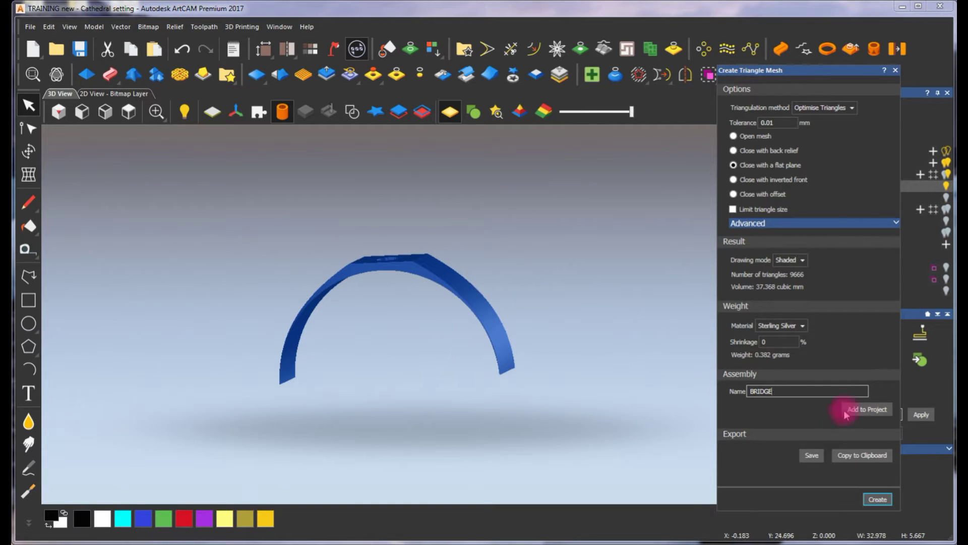
pyautogui.click(866, 408)
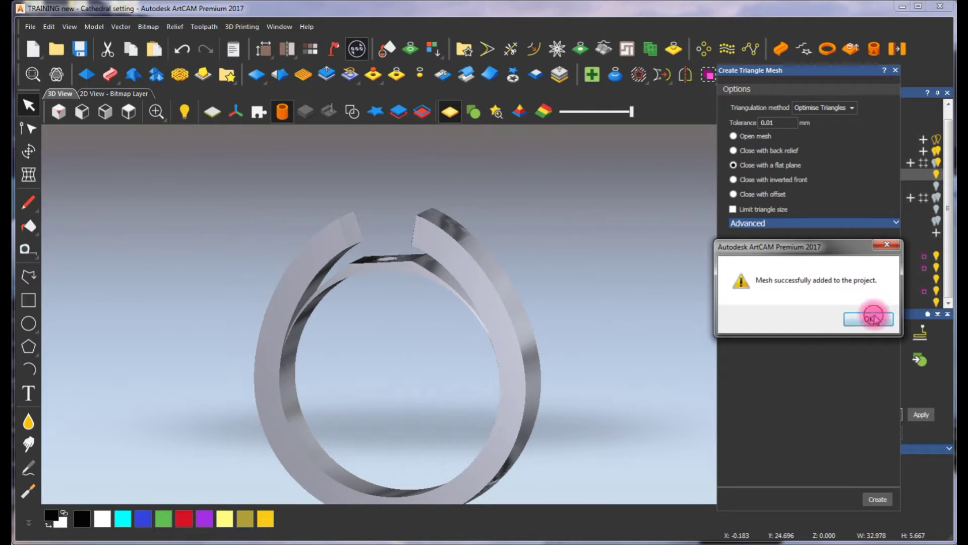
pyautogui.click(875, 318)
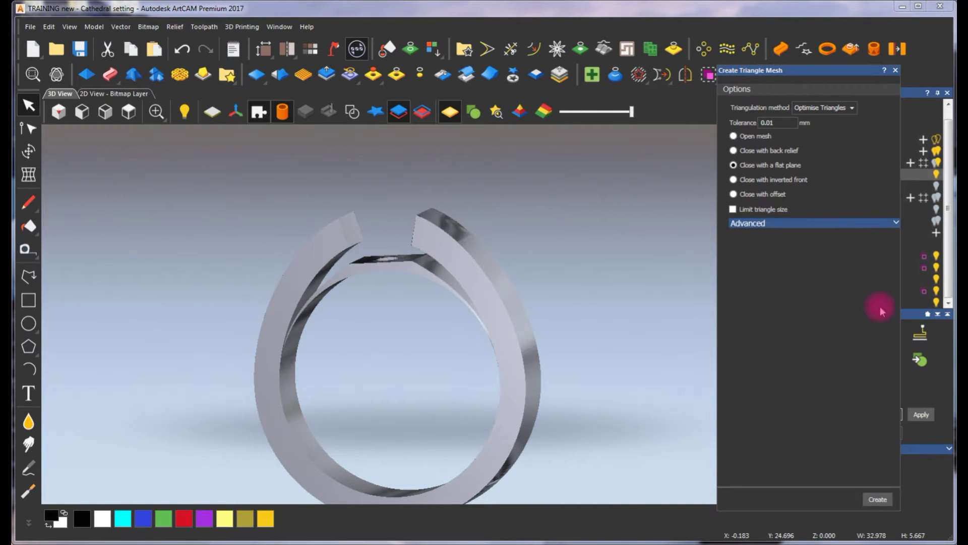
pyautogui.click(896, 70)
# Hide the front relief in the 3D view and inspect the assembled ring and bridge meshes from several angles.
pyautogui.moveTo(356, 306); pyautogui.dragTo(425, 302)
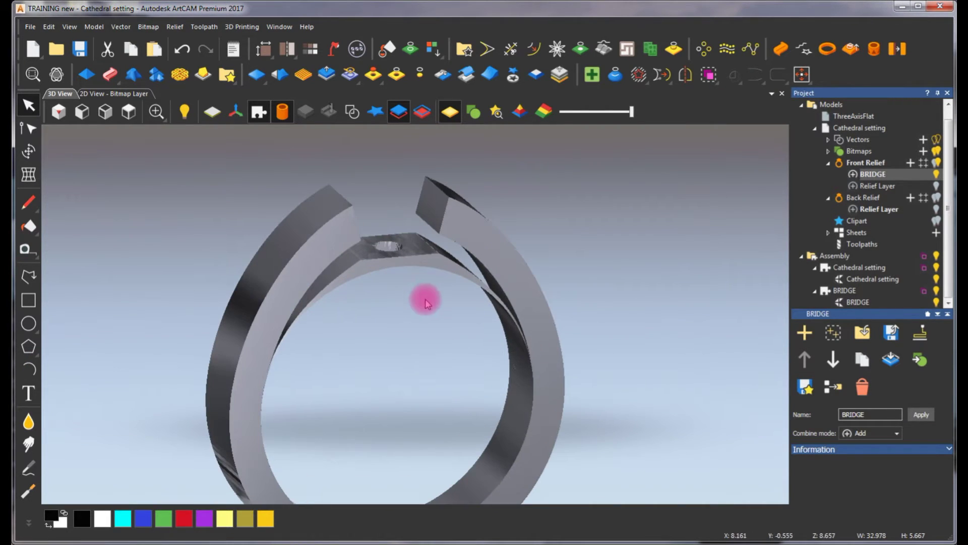
pyautogui.click(400, 111)
pyautogui.moveTo(402, 139); pyautogui.dragTo(439, 205)
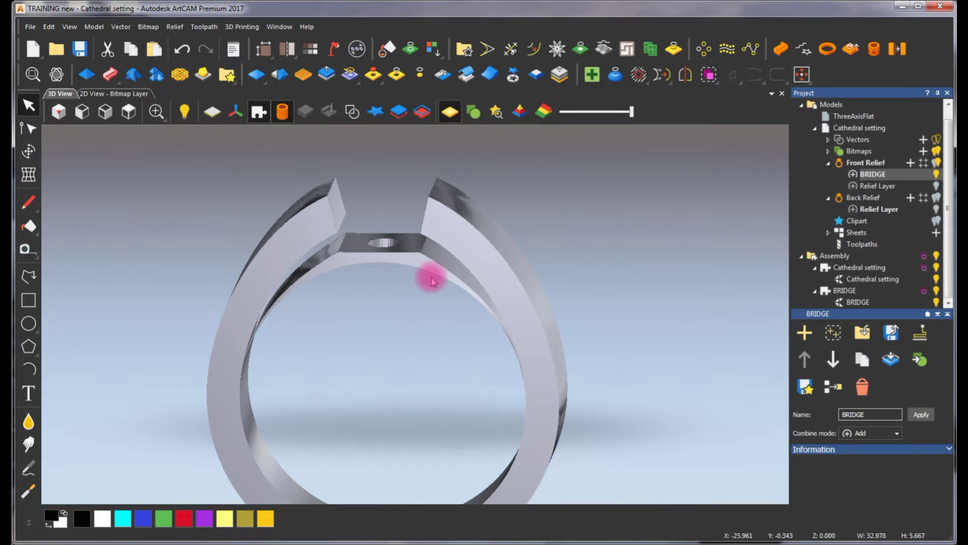
pyautogui.moveTo(362, 262); pyautogui.dragTo(408, 260)
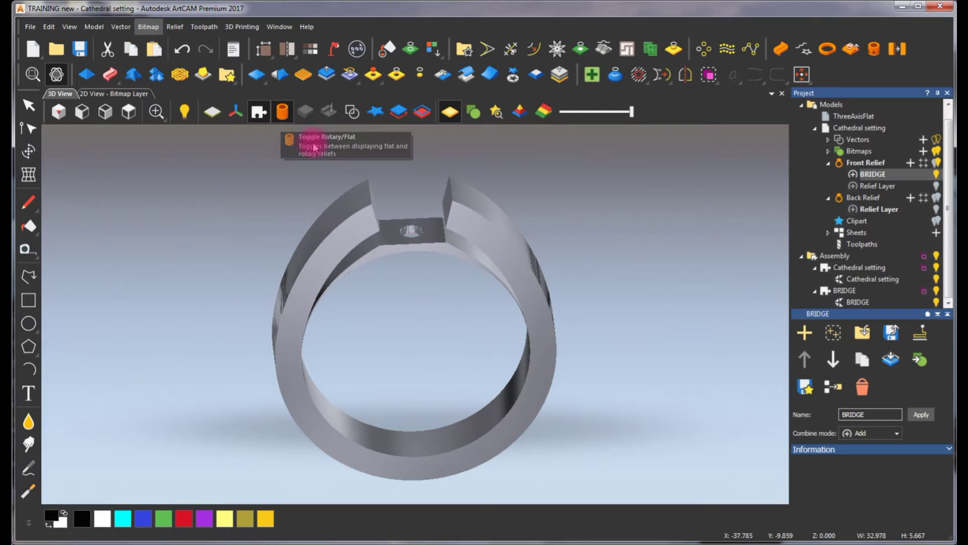
pyautogui.moveTo(539, 333); pyautogui.dragTo(461, 262)
pyautogui.moveTo(423, 330); pyautogui.dragTo(505, 286)
pyautogui.click(89, 119)
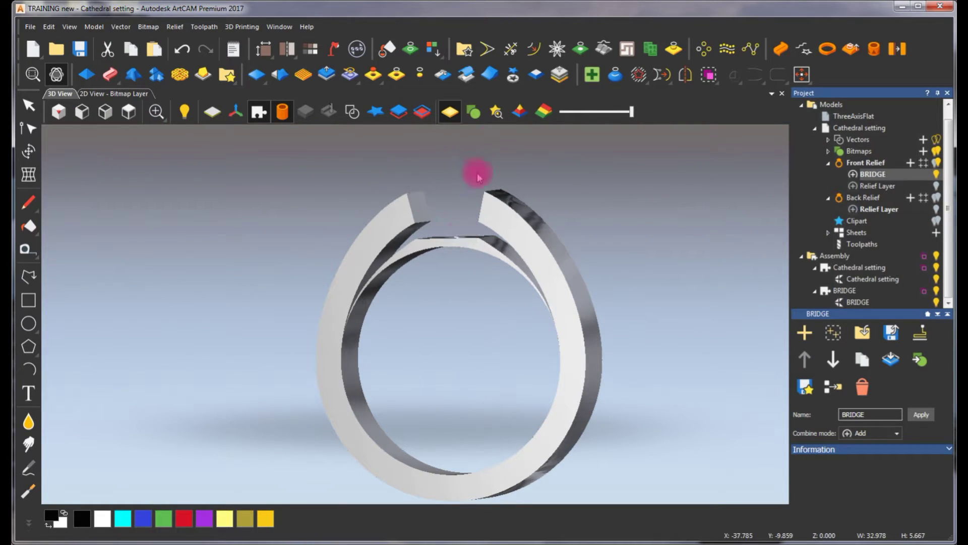
# Import the Basket Small component from the Primitives library into the assembly with a 6.5 mm diameter.
pyautogui.click(837, 257)
pyautogui.scroll(-1, 920, 479)
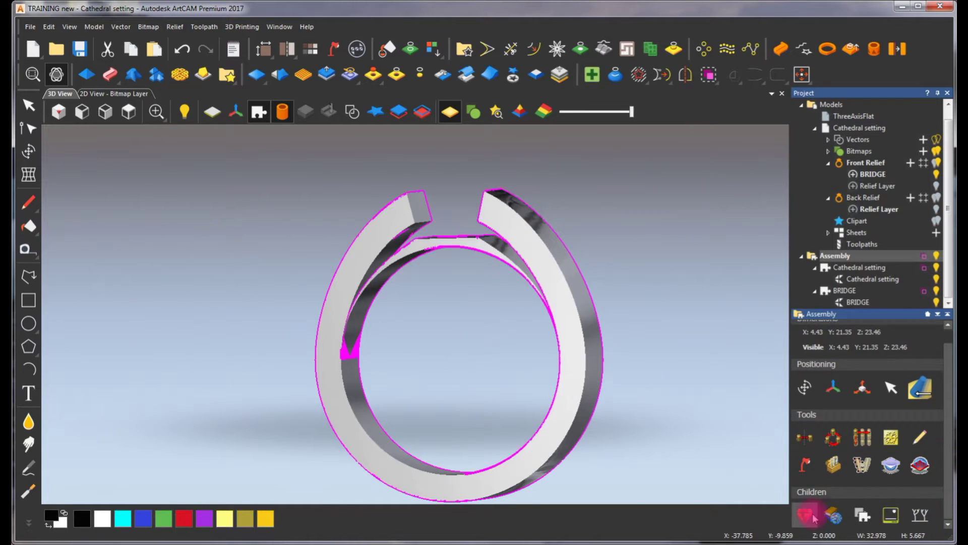
pyautogui.click(833, 528)
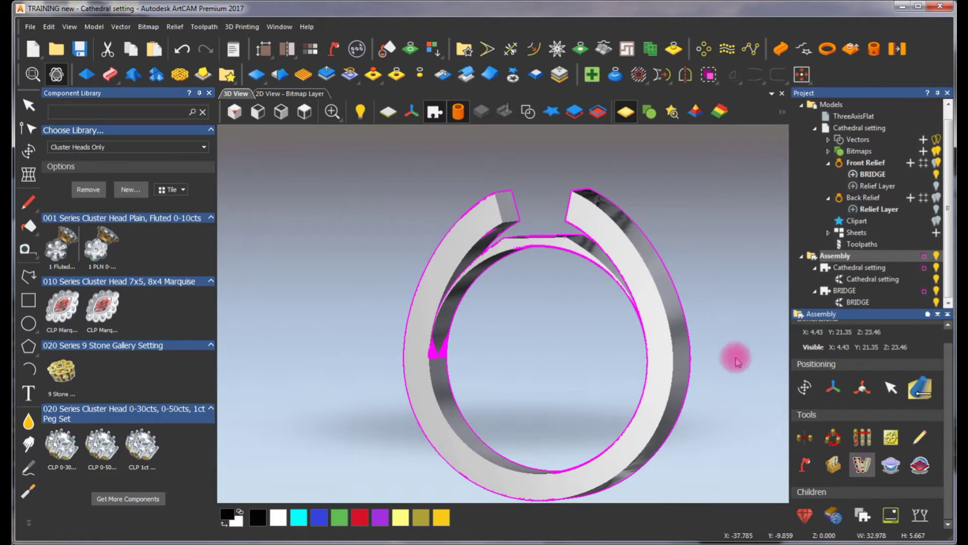
pyautogui.click(205, 147)
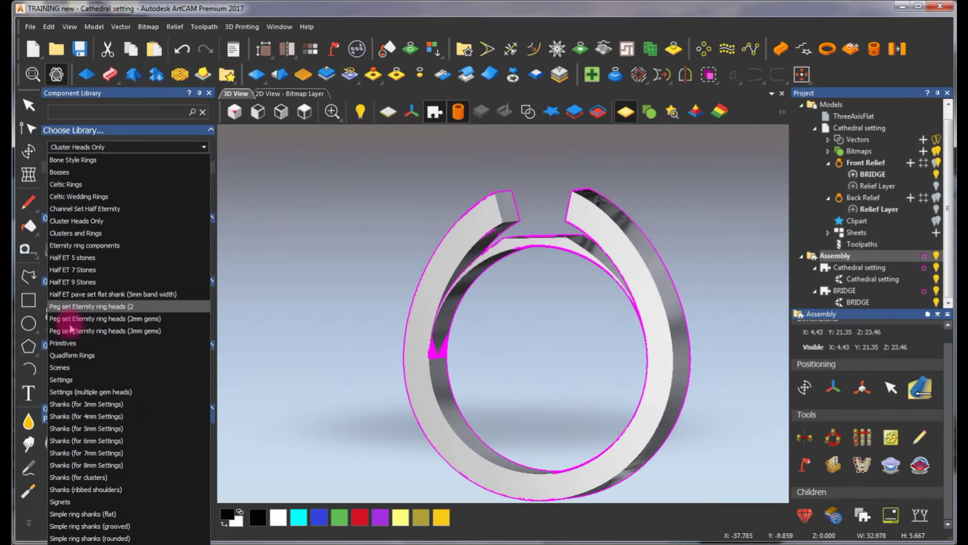
pyautogui.click(72, 344)
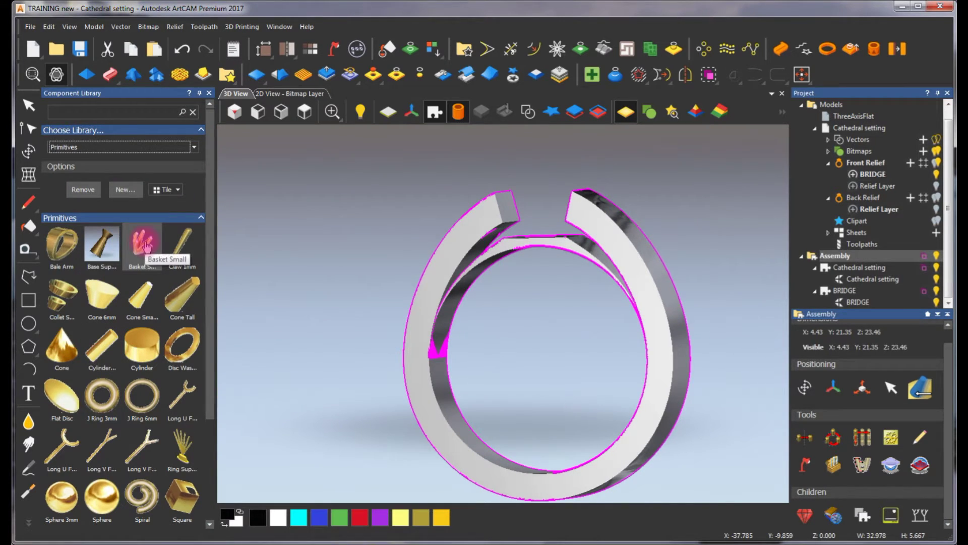
pyautogui.doubleClick(146, 246)
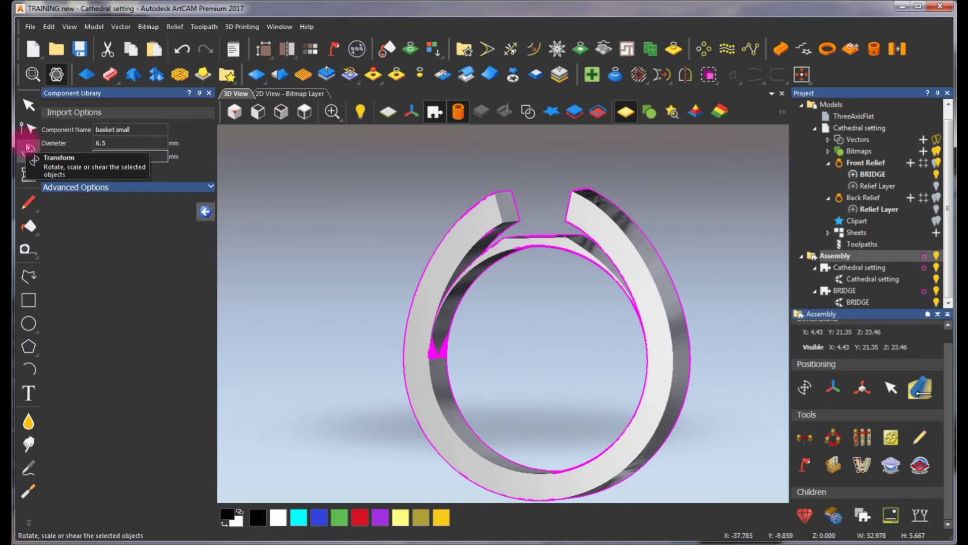
pyautogui.click(66, 174)
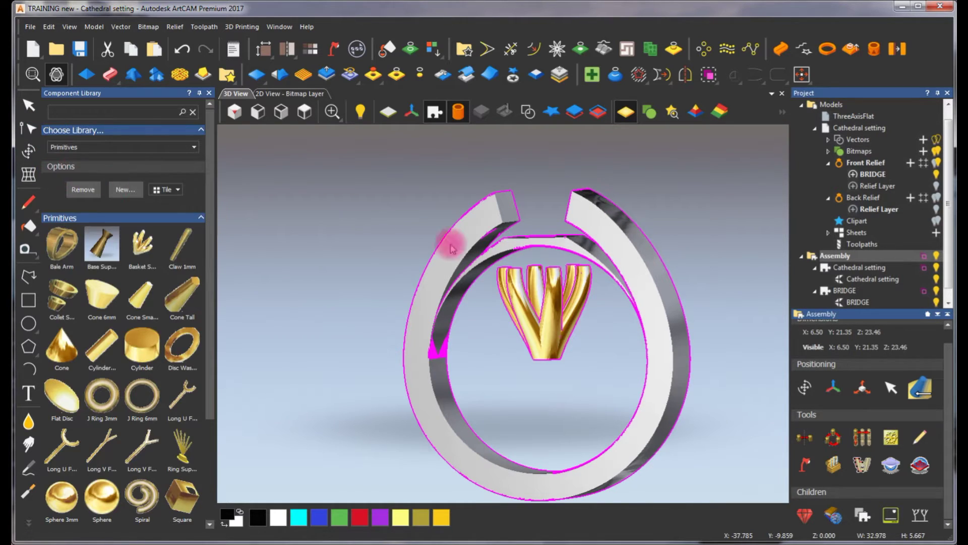
pyautogui.moveTo(511, 295); pyautogui.dragTo(543, 341)
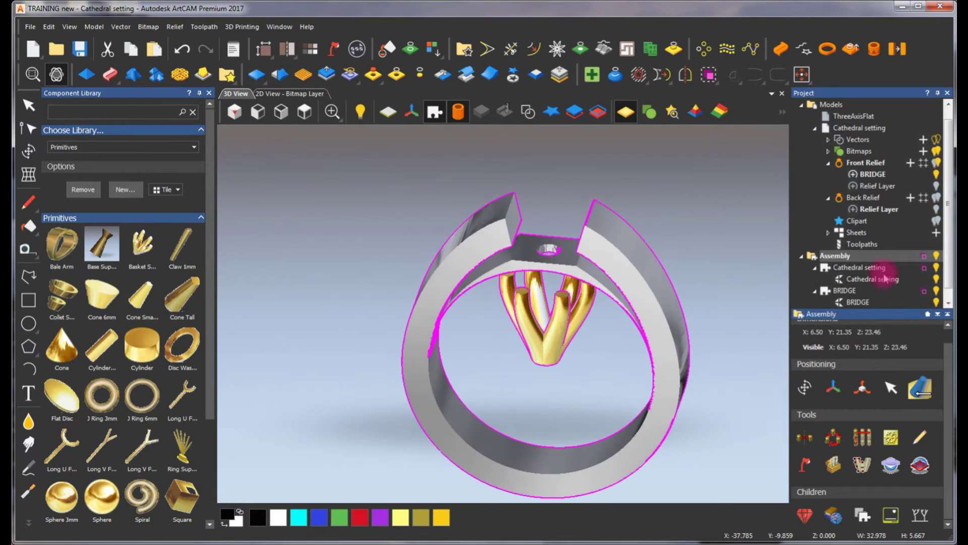
# Rename the basket small component in the assembly as 6 PRONG HEAD.
pyautogui.click(815, 268)
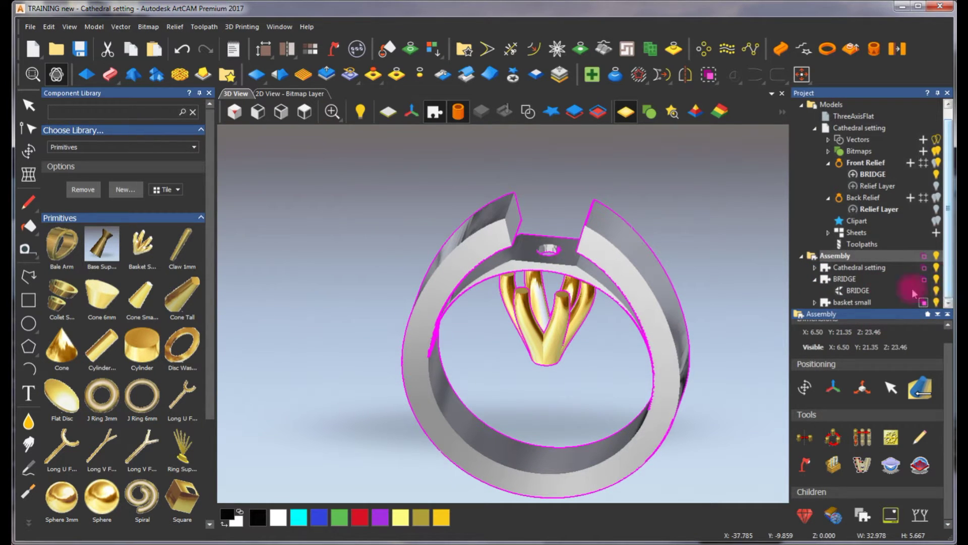
pyautogui.click(857, 304)
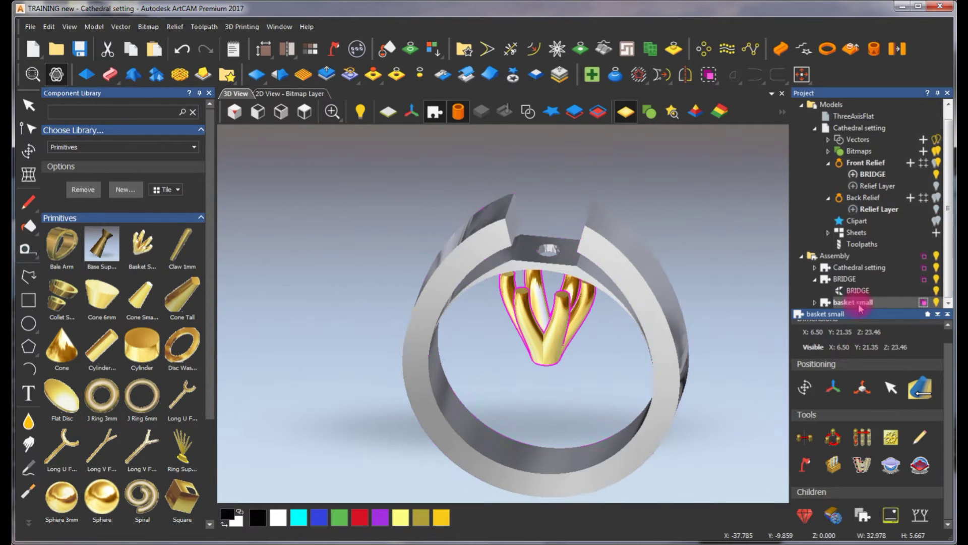
pyautogui.click(936, 303)
pyautogui.click(936, 303)
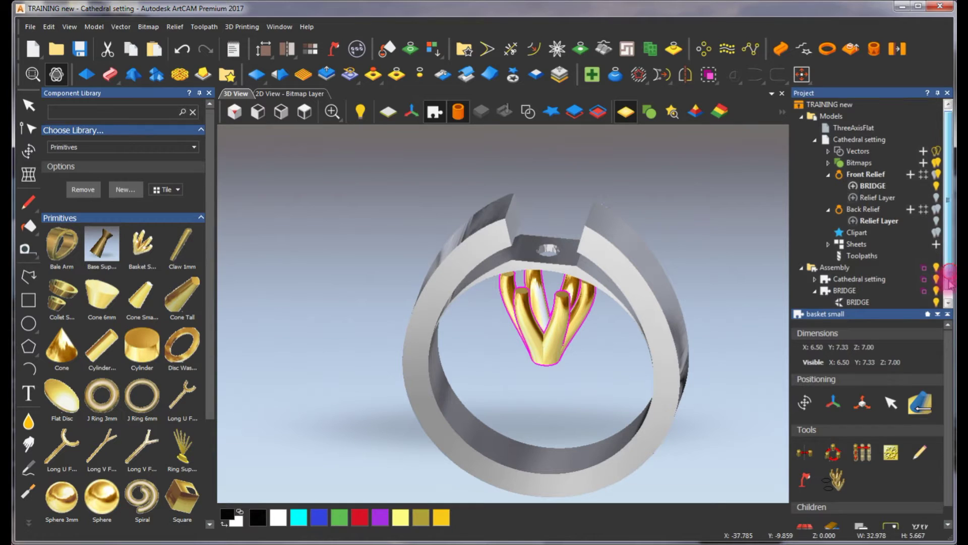
pyautogui.moveTo(948, 281); pyautogui.dragTo(948, 292)
pyautogui.rightClick(864, 303)
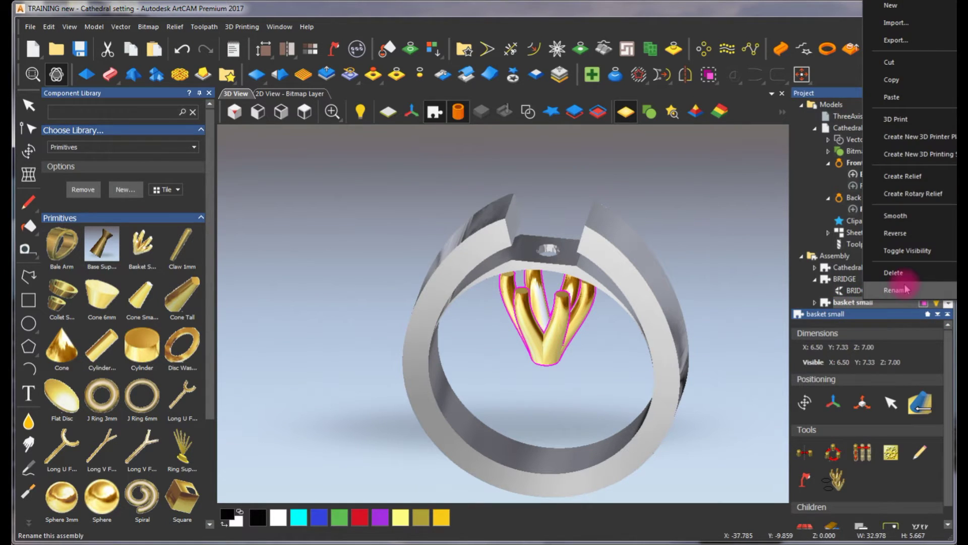
pyautogui.click(896, 290)
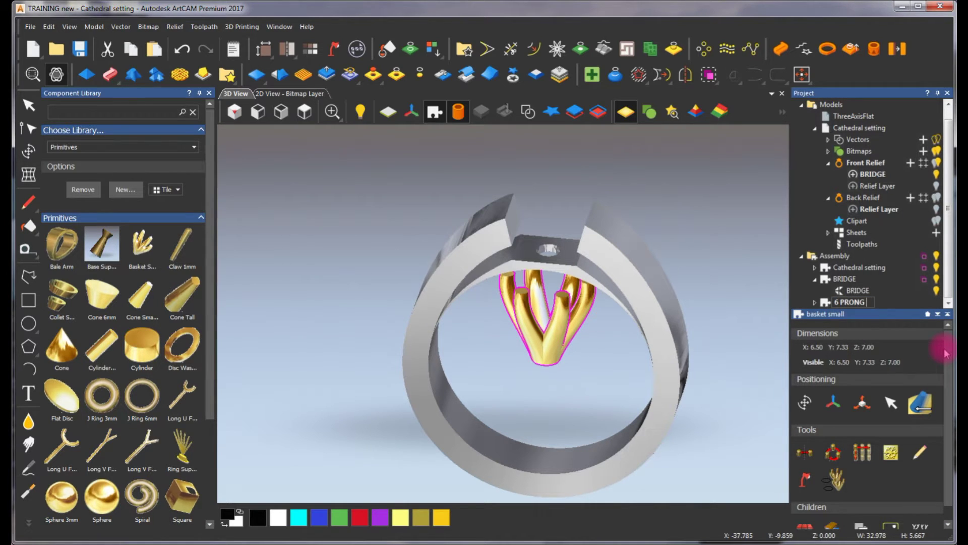
pyautogui.click(719, 252)
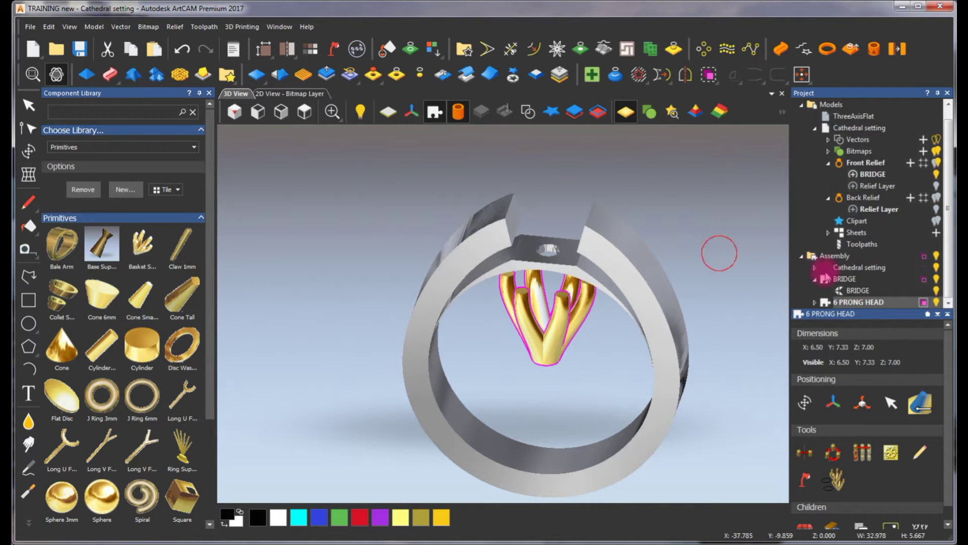
# Nudge the 6 PRONG HEAD upward twice with a 5 mm step to raise it above the bridge.
pyautogui.click(861, 299)
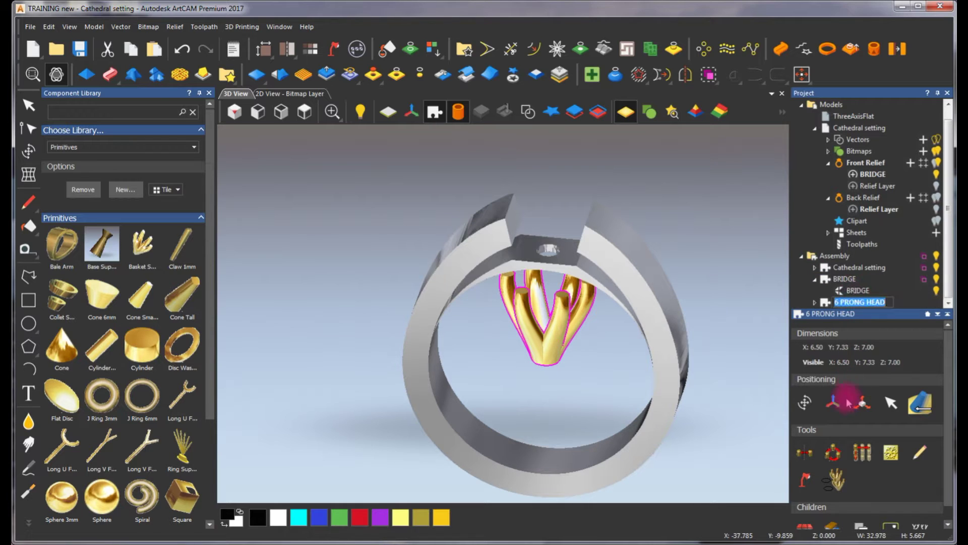
pyautogui.click(837, 404)
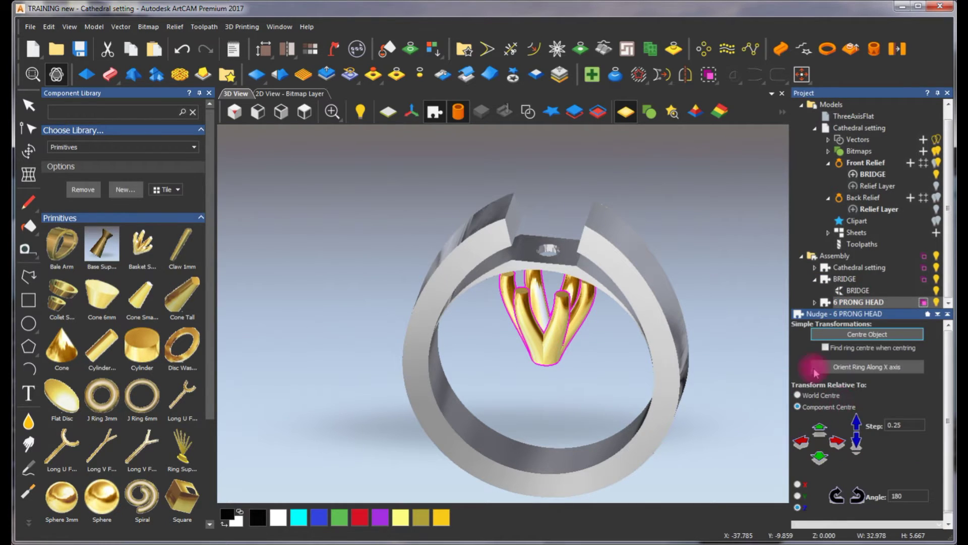
pyautogui.doubleClick(909, 424)
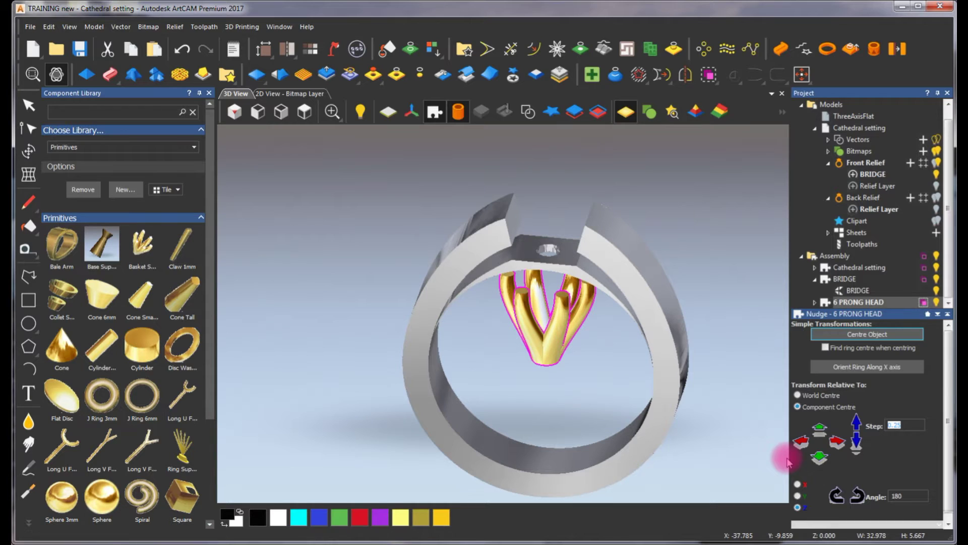
pyautogui.click(864, 429)
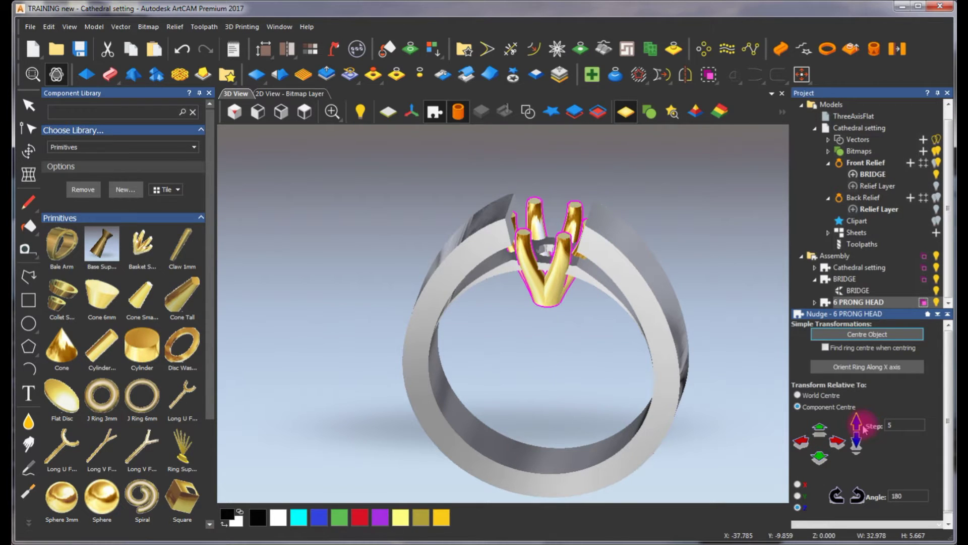
pyautogui.click(858, 426)
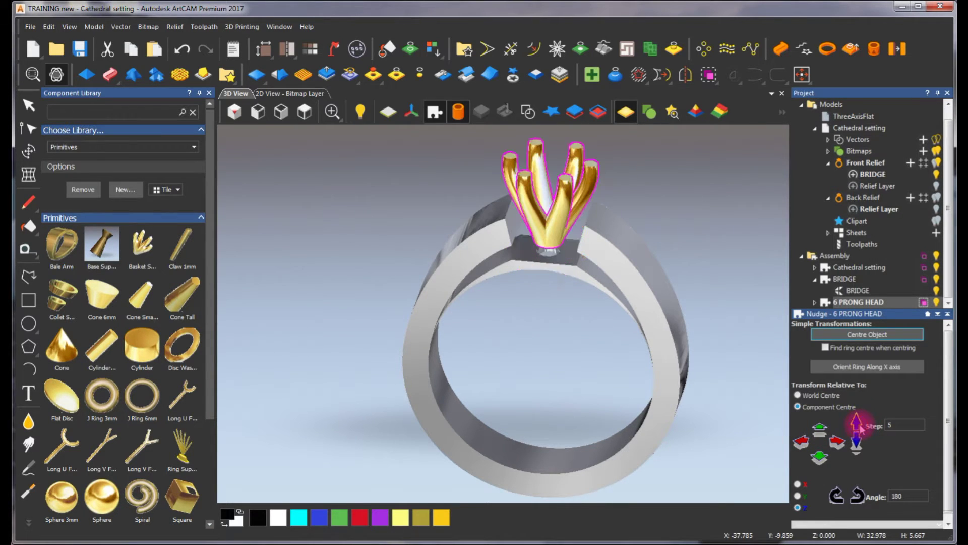
pyautogui.moveTo(566, 341); pyautogui.dragTo(583, 264)
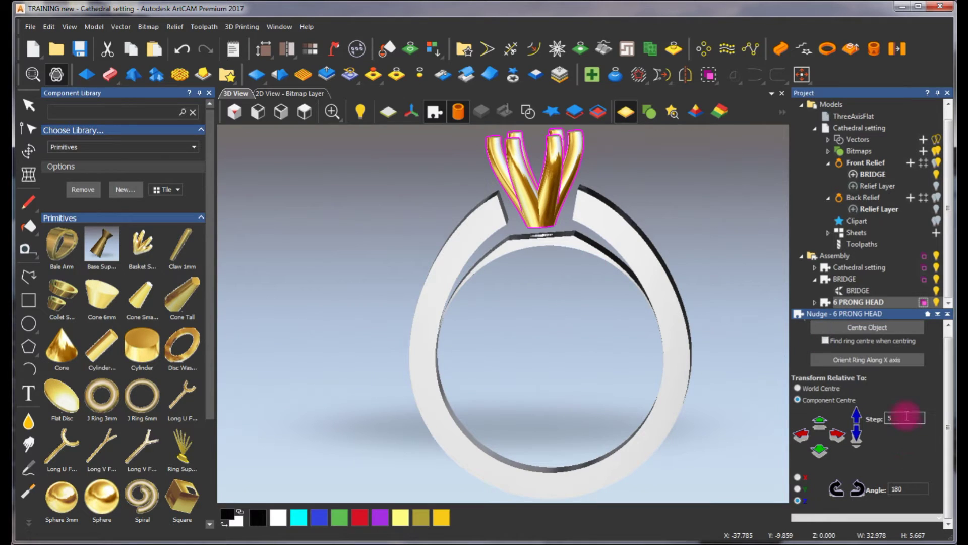
# Nudge the 6 PRONG HEAD down once by 1 mm onto the bridge and inspect its seating from several angles.
pyautogui.doubleClick(906, 418)
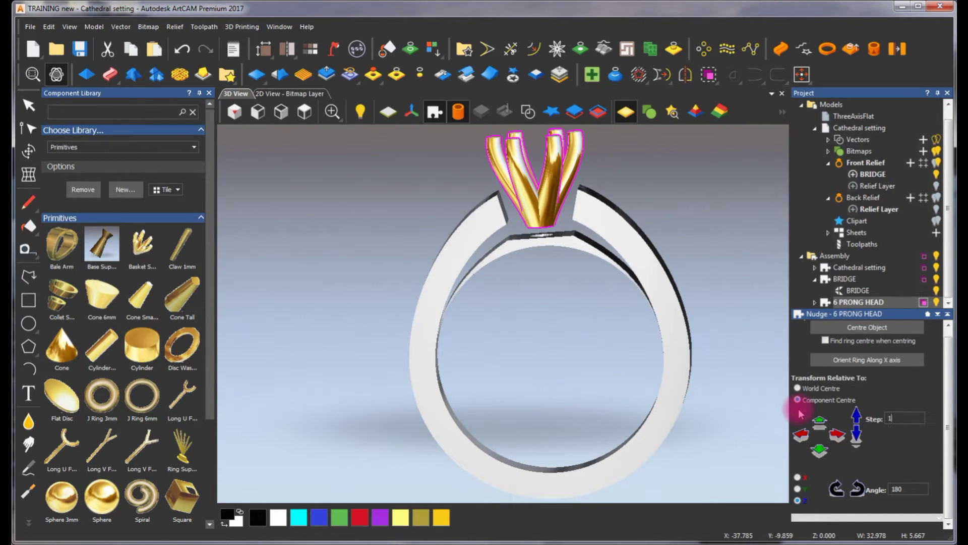
pyautogui.click(856, 433)
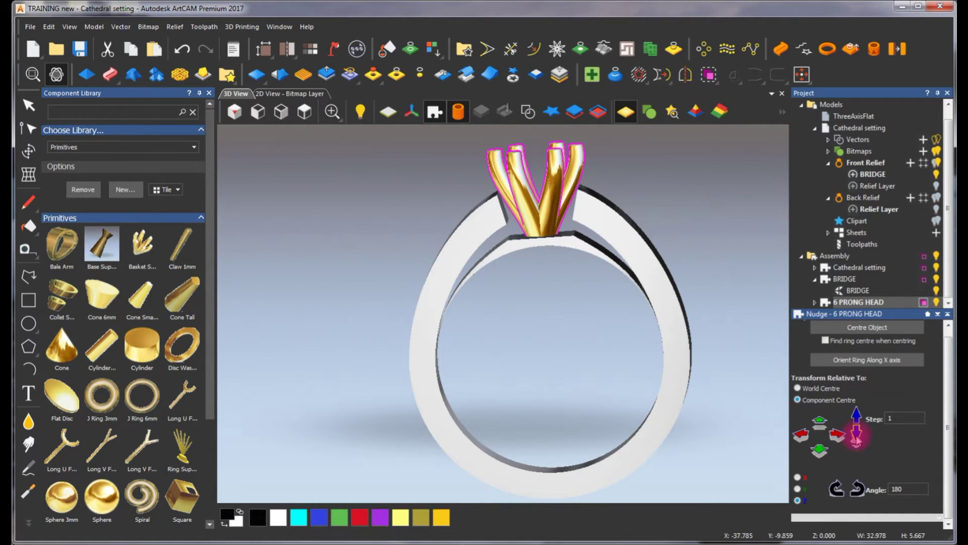
pyautogui.moveTo(585, 374); pyautogui.dragTo(498, 263)
pyautogui.scroll(-3, 496, 270)
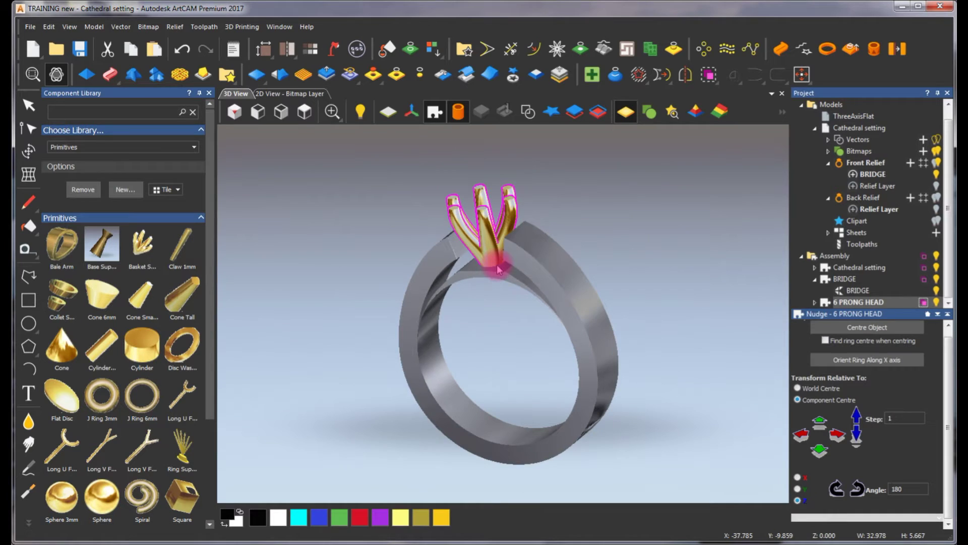
pyautogui.moveTo(499, 247); pyautogui.dragTo(547, 372)
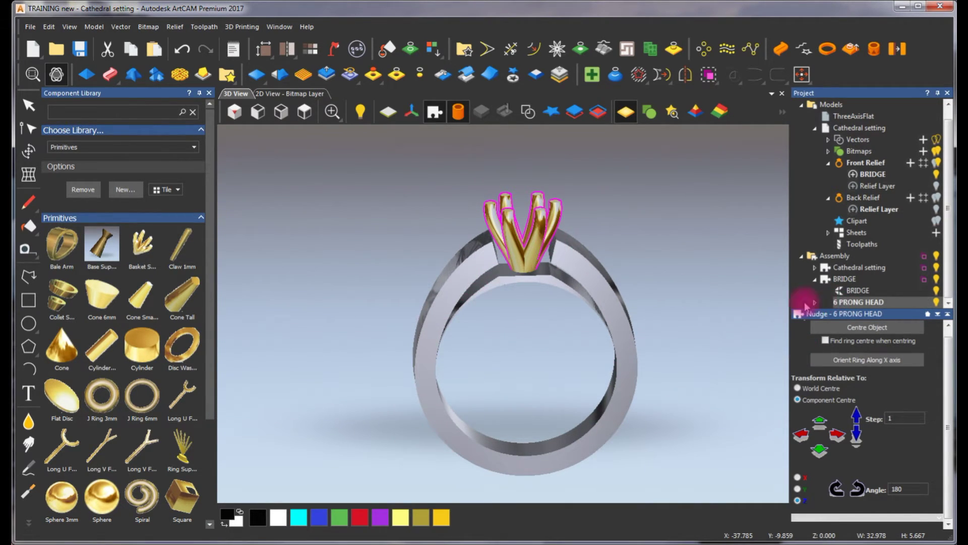
# With the whole assembly selected, switch the component library to Settings and browse to the round plain collets.
pyautogui.click(836, 255)
pyautogui.scroll(-1, 951, 403)
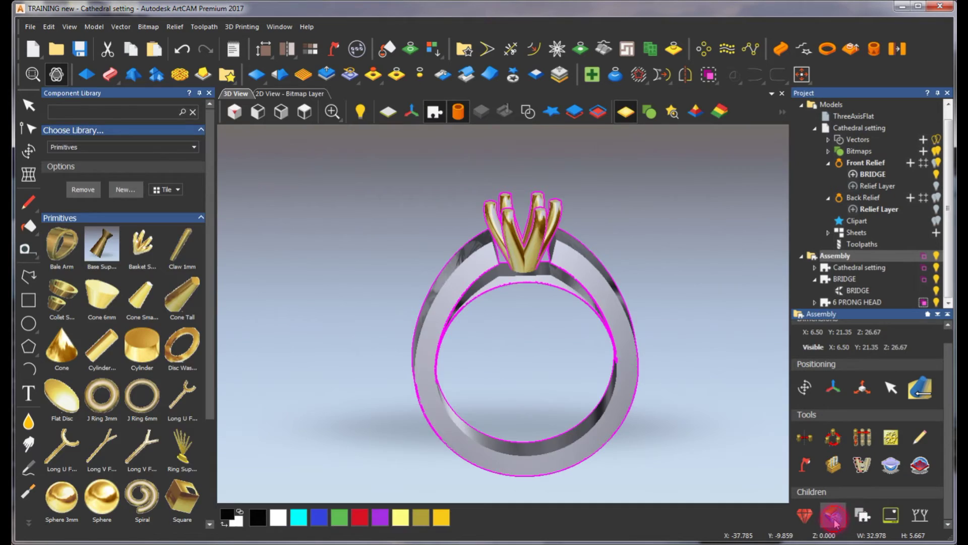
pyautogui.click(833, 518)
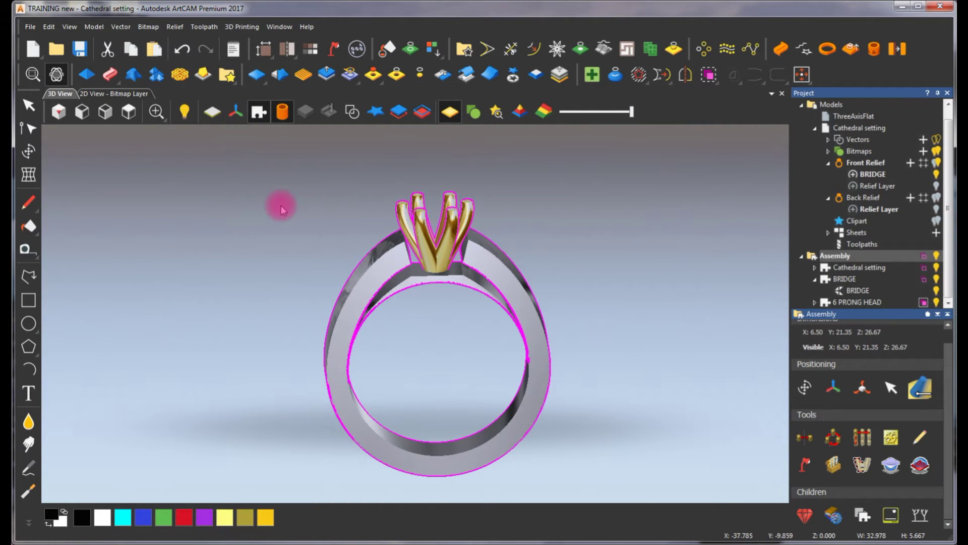
pyautogui.click(839, 526)
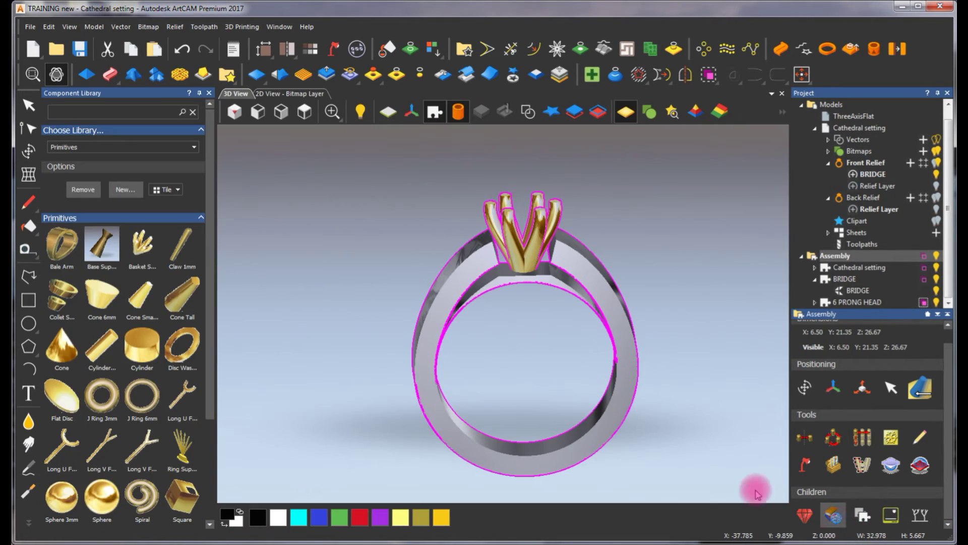
pyautogui.click(194, 148)
pyautogui.click(68, 381)
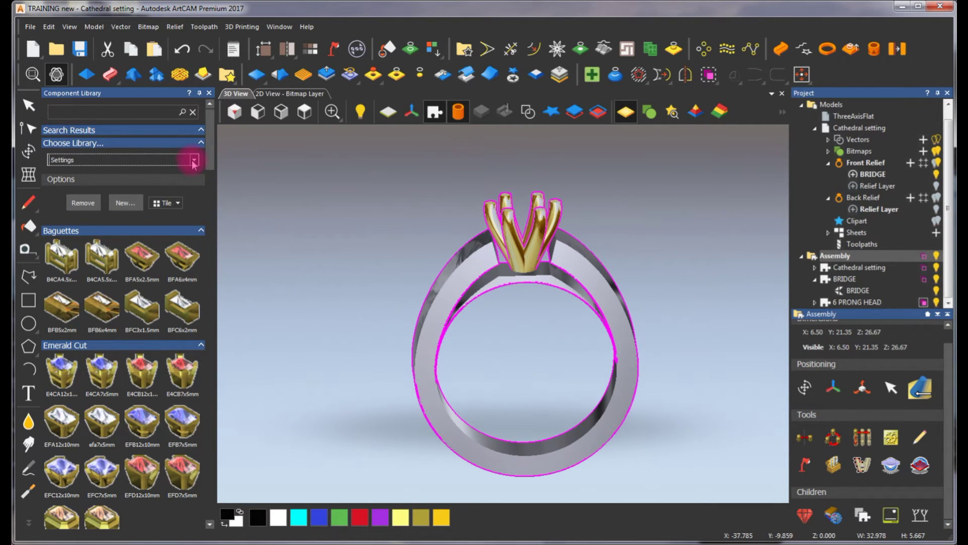
pyautogui.moveTo(212, 151); pyautogui.dragTo(212, 400)
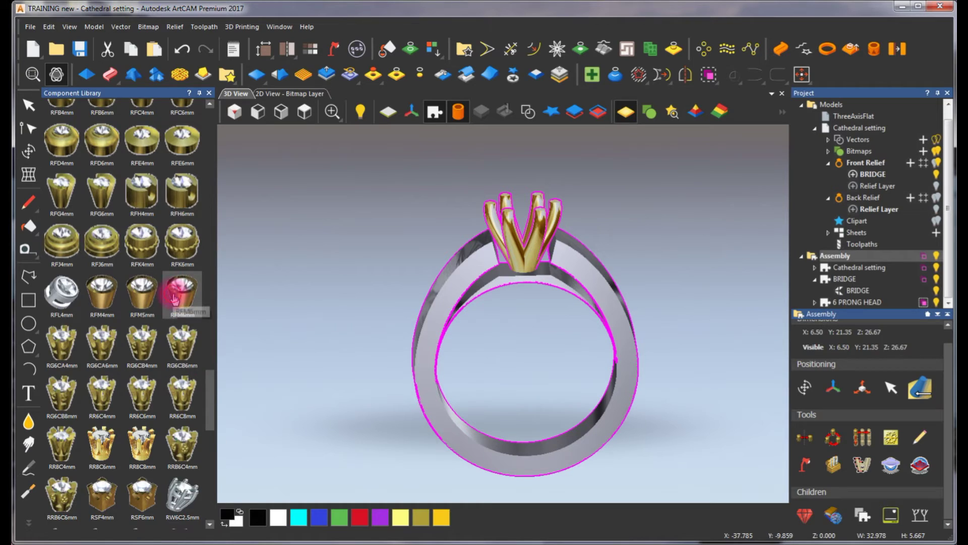
# Import the 6mm plain collet into the assembly with a diameter of 2 mm and a height of 1 mm.
pyautogui.doubleClick(174, 298)
pyautogui.doubleClick(106, 144)
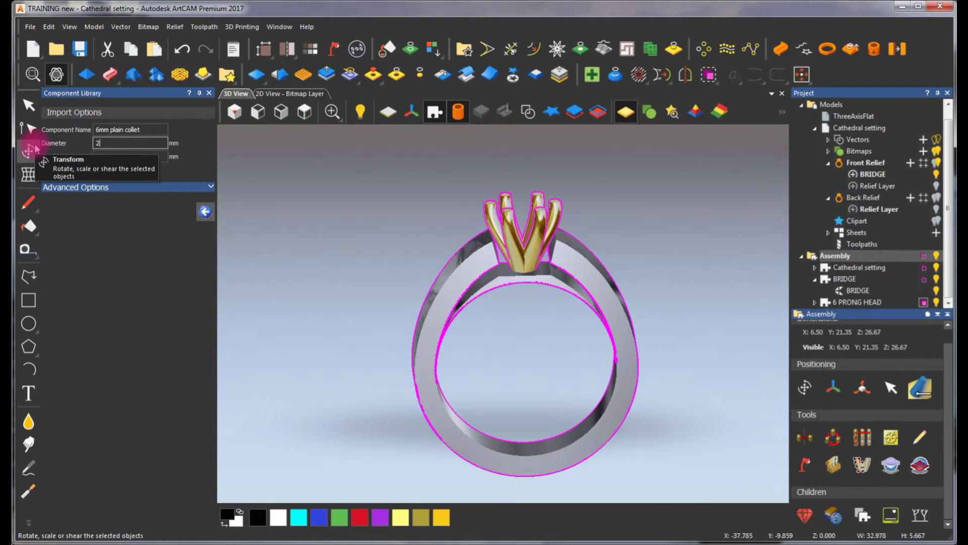
pyautogui.doubleClick(121, 158)
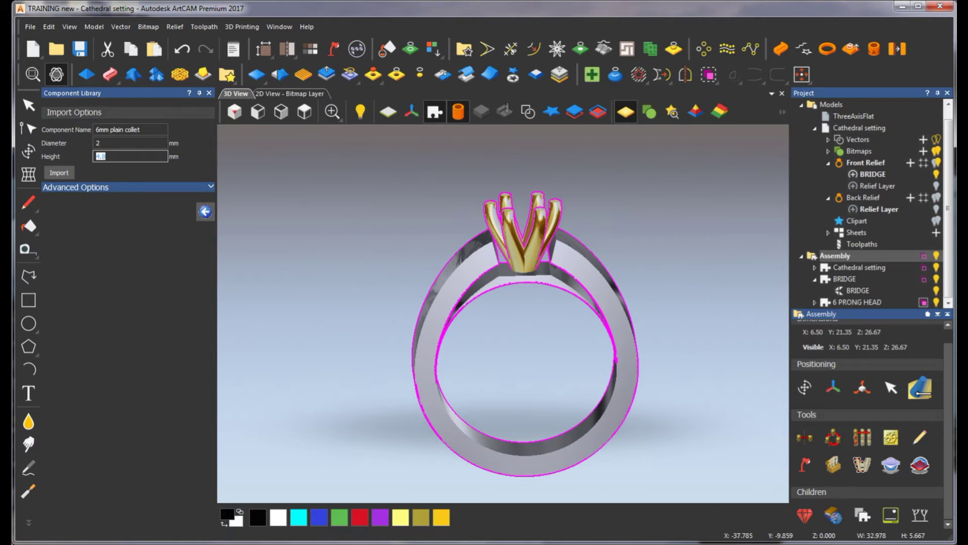
pyautogui.write('1')
pyautogui.click(59, 172)
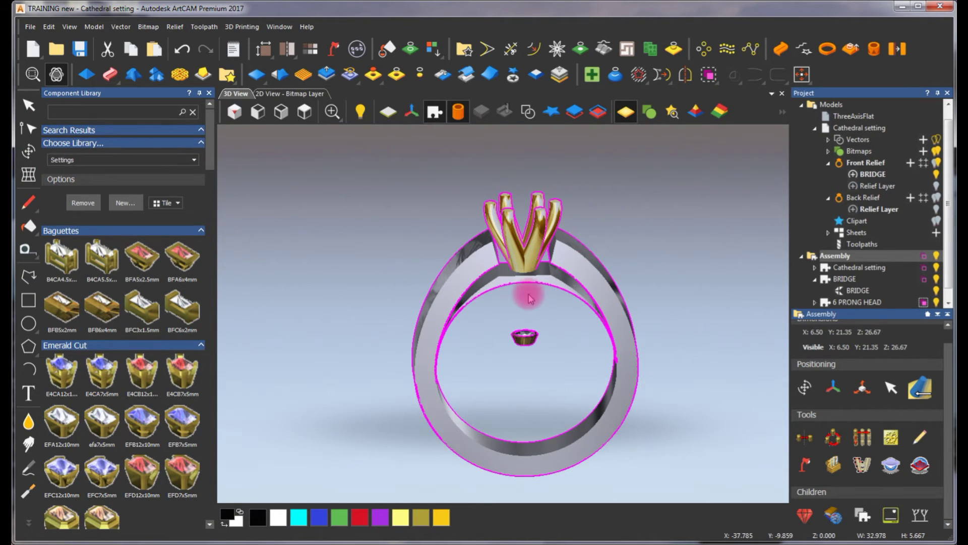
# Rename the imported 6mm plain collet component as BEZEL.
pyautogui.scroll(2, 529, 295)
pyautogui.click(935, 291)
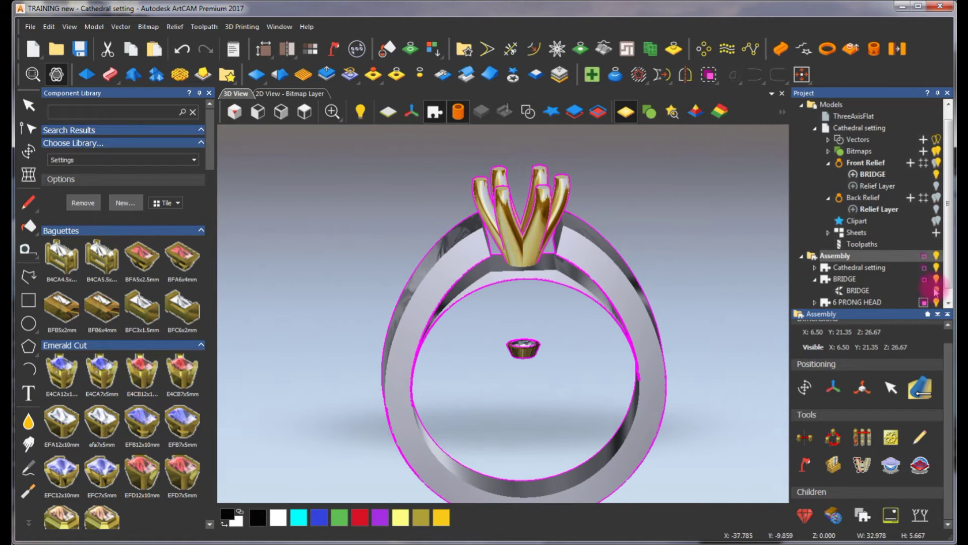
pyautogui.click(950, 272)
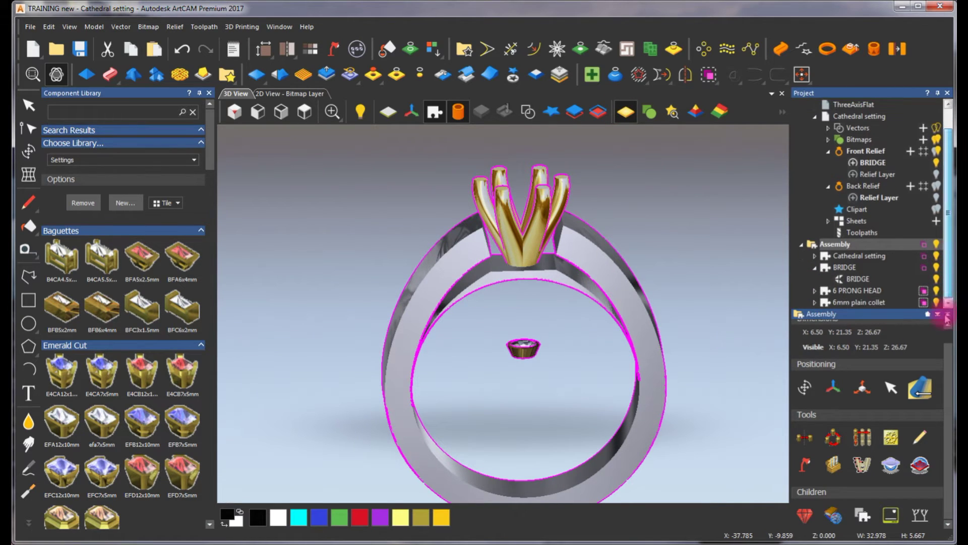
pyautogui.click(857, 302)
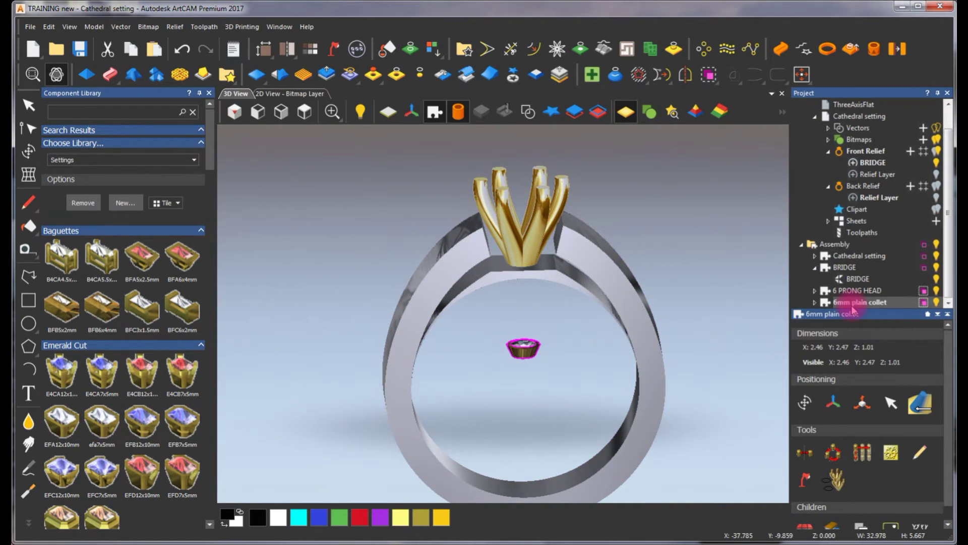
pyautogui.rightClick(878, 304)
pyautogui.click(912, 291)
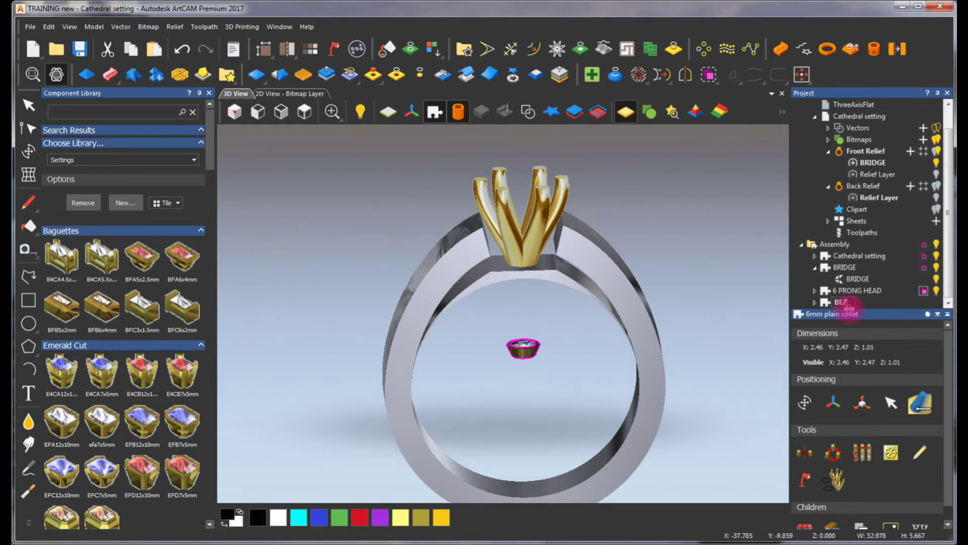
pyautogui.click(711, 300)
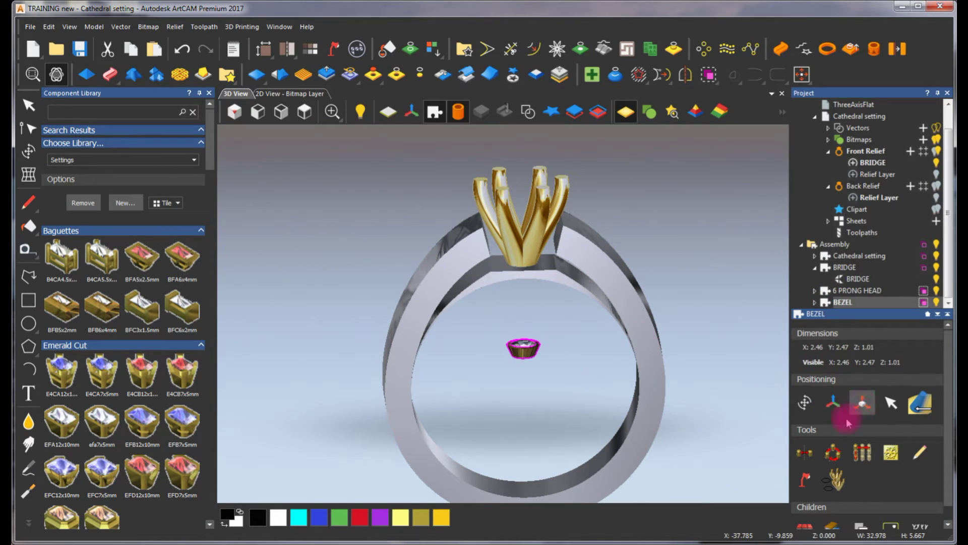
# Transform the BEZEL from the ring's centre up beside the six-prong head and tilt it about 32° around Y.
pyautogui.click(805, 403)
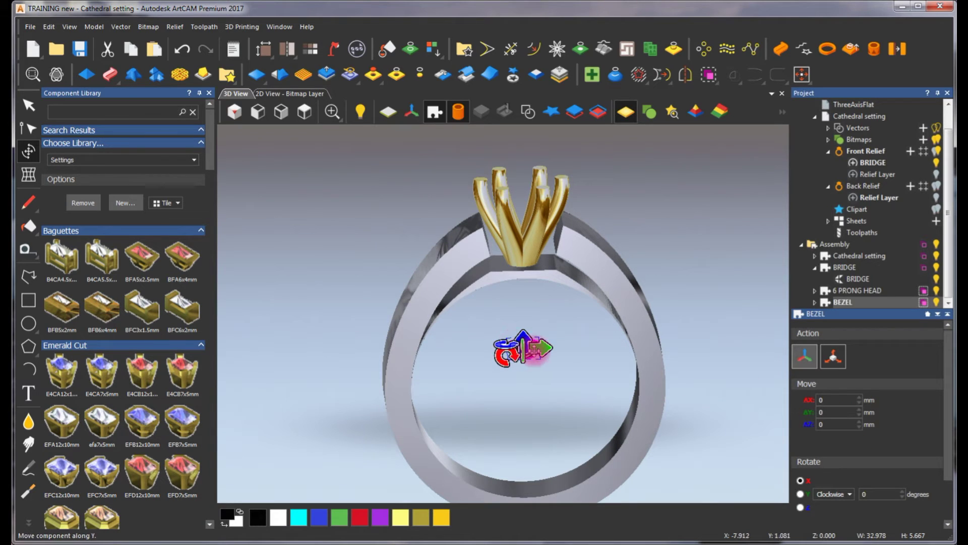
pyautogui.moveTo(524, 341); pyautogui.dragTo(464, 218)
pyautogui.scroll(3, 447, 253)
pyautogui.moveTo(374, 302); pyautogui.dragTo(468, 282)
pyautogui.moveTo(476, 249); pyautogui.dragTo(569, 212)
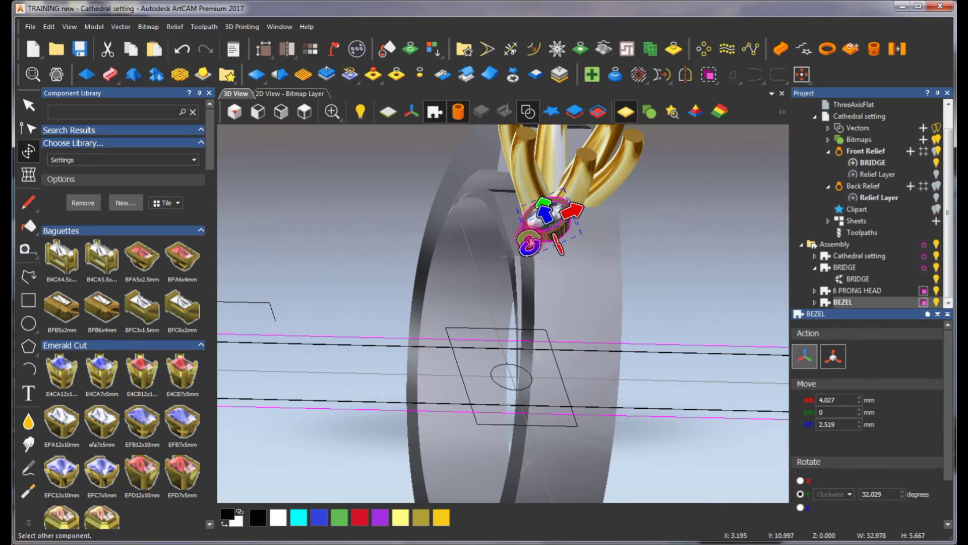
# Rotate the BEZEL about -36.9° around X and move it onto the ring's shoulder beside the head.
pyautogui.moveTo(521, 233); pyautogui.dragTo(583, 278)
pyautogui.scroll(3, 580, 278)
pyautogui.moveTo(438, 391); pyautogui.dragTo(562, 245)
pyautogui.moveTo(559, 242); pyautogui.dragTo(543, 292, button='middle')
pyautogui.scroll(1, 563, 258)
pyautogui.moveTo(555, 166); pyautogui.dragTo(538, 227)
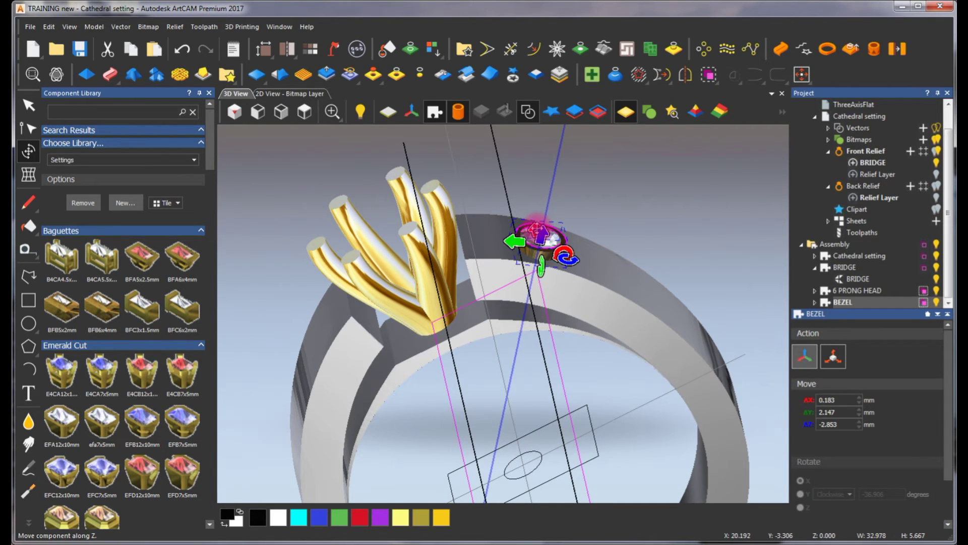
# Shift the BEZEL along the shoulder towards the head, then move it about 0.5 mm along X across the band's width.
pyautogui.scroll(1, 576, 274)
pyautogui.moveTo(709, 340); pyautogui.dragTo(590, 323)
pyautogui.moveTo(425, 252); pyautogui.dragTo(400, 243)
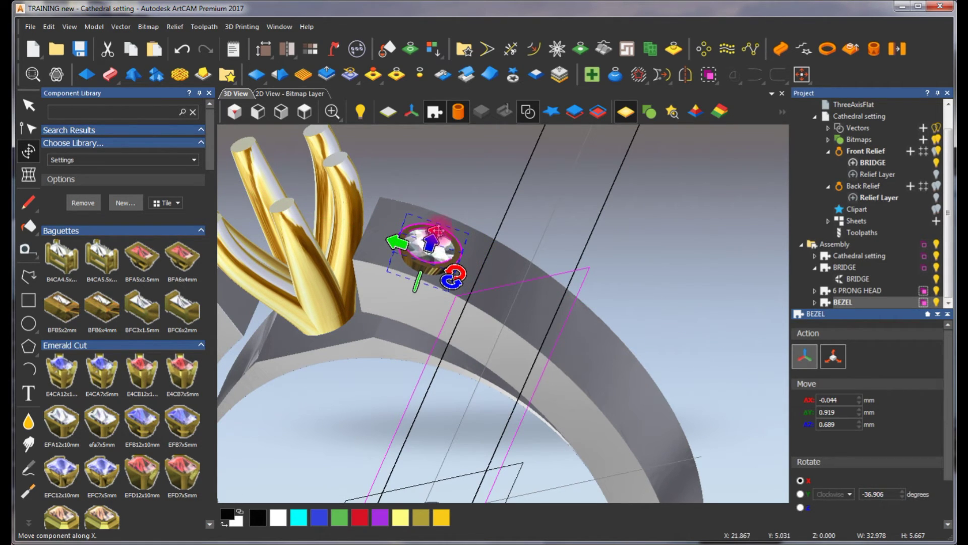
pyautogui.moveTo(650, 403); pyautogui.dragTo(343, 271)
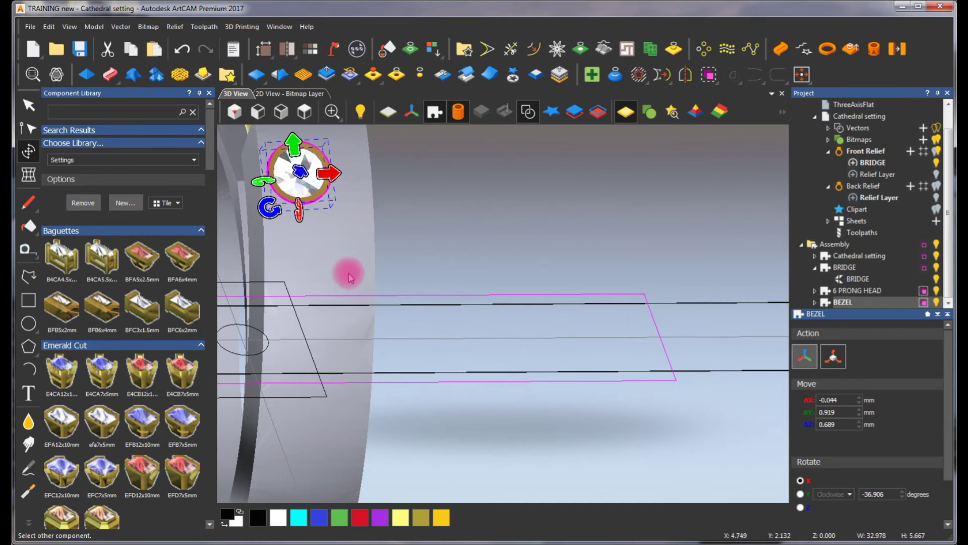
pyautogui.moveTo(331, 174); pyautogui.dragTo(346, 173)
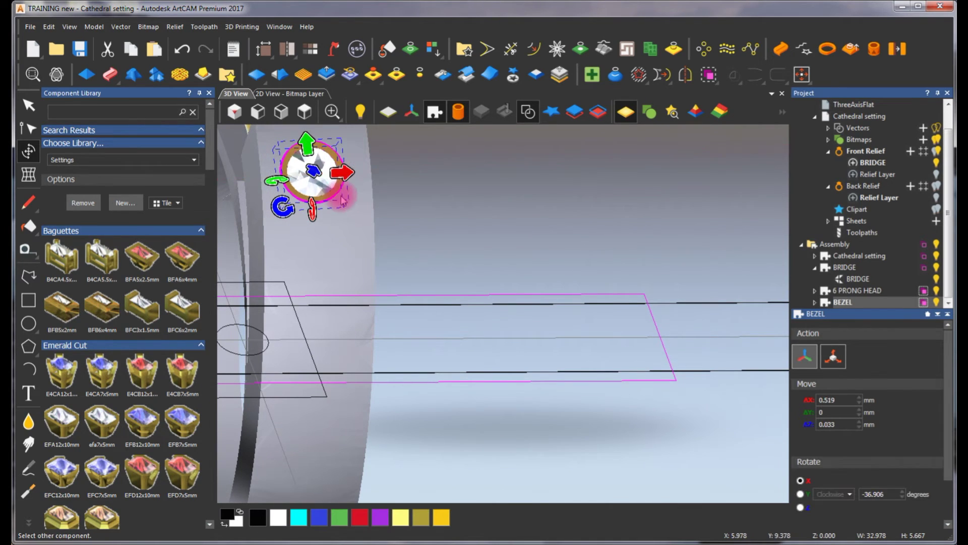
# Deselect the BEZEL, hide the vectors and inspect how the bezel sits on the shoulder from several angles.
pyautogui.scroll(-3, 342, 210)
pyautogui.moveTo(339, 321); pyautogui.dragTo(536, 298)
pyautogui.scroll(-3, 370, 237)
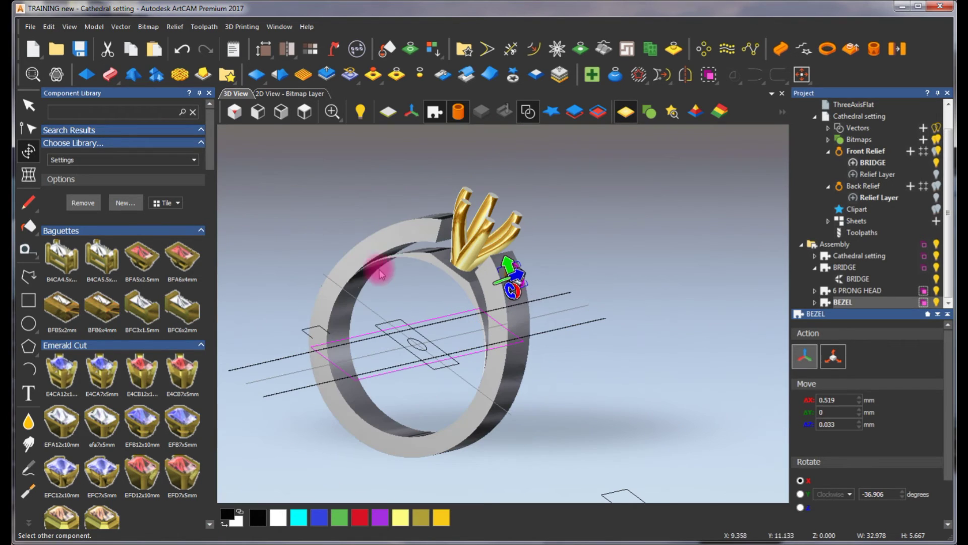
pyautogui.click(443, 332)
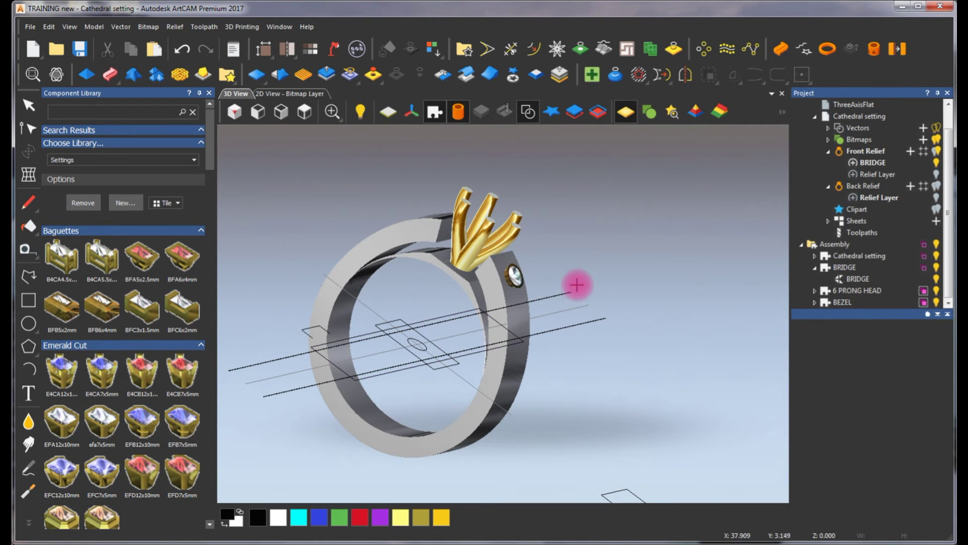
pyautogui.click(527, 113)
pyautogui.moveTo(536, 313); pyautogui.dragTo(542, 274)
pyautogui.scroll(5, 542, 274)
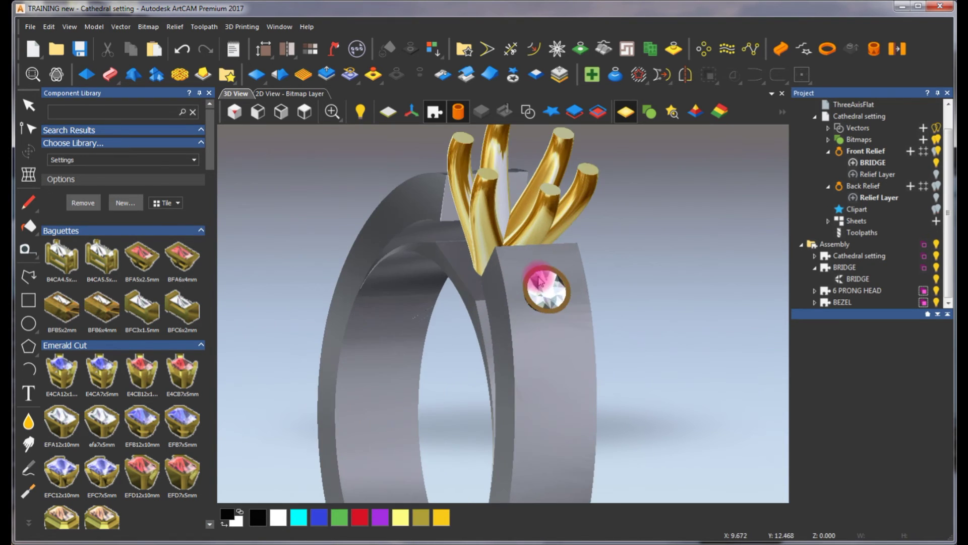
pyautogui.scroll(1, 506, 291)
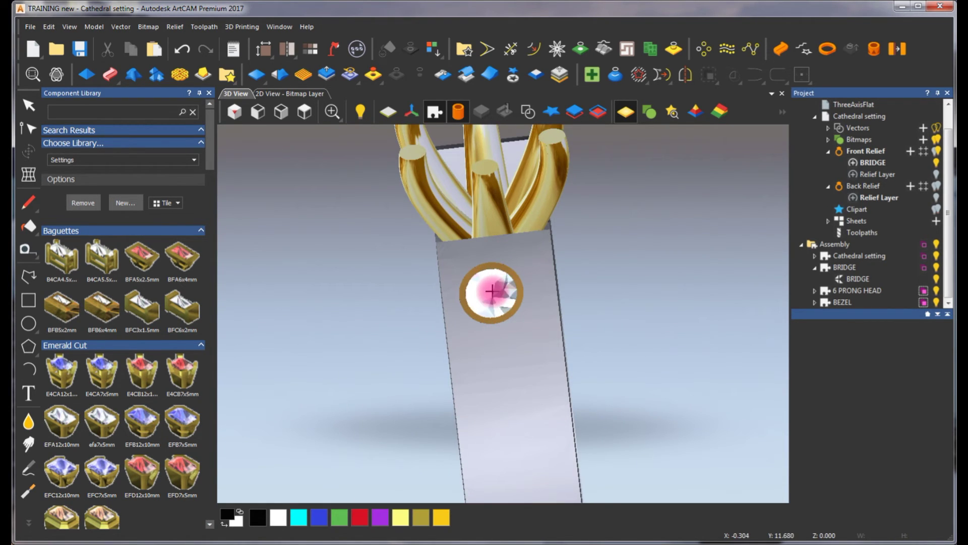
# Centre the BEZEL on the band by moving it about 0.2 mm along X and rotating it about 4.7° around Z.
pyautogui.click(827, 303)
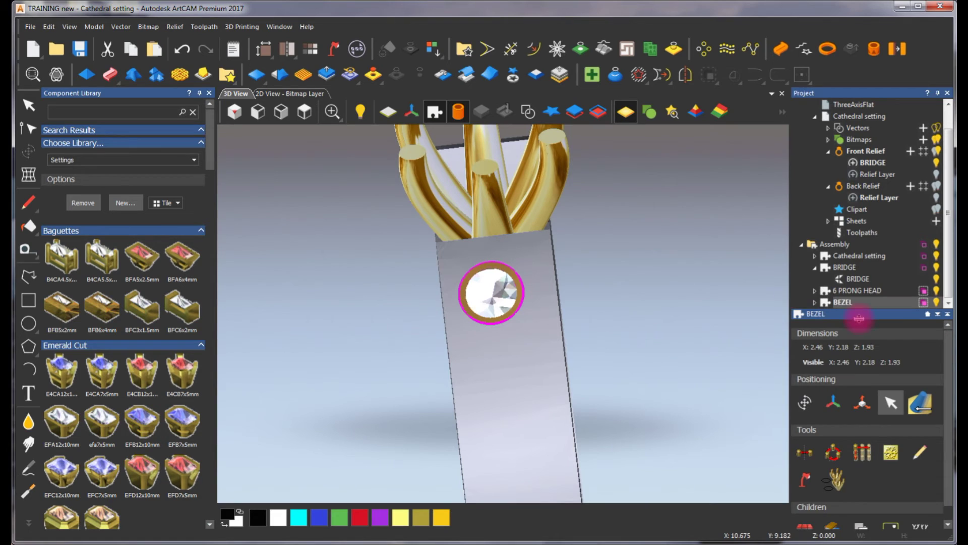
pyautogui.click(802, 402)
pyautogui.moveTo(525, 290); pyautogui.dragTo(530, 289)
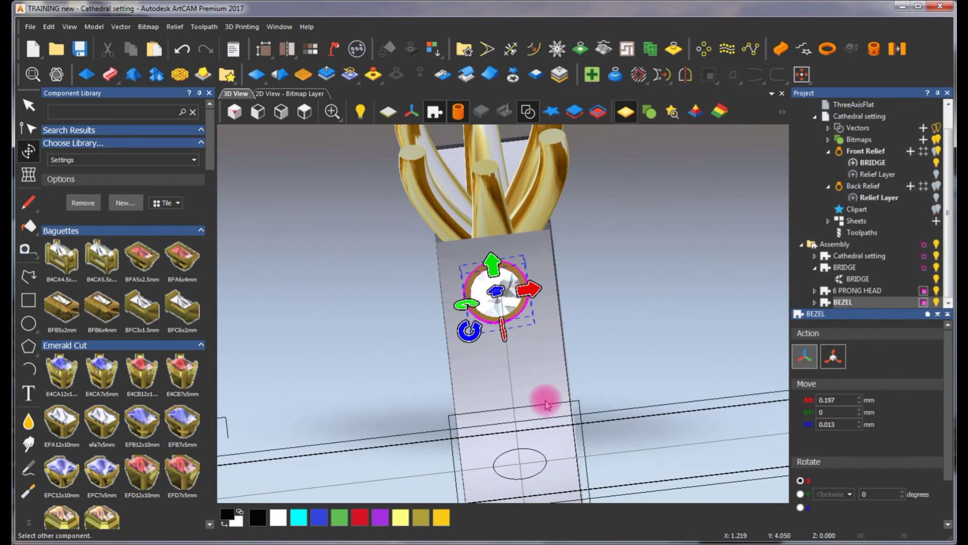
pyautogui.moveTo(472, 328); pyautogui.dragTo(487, 365)
pyautogui.click(696, 285)
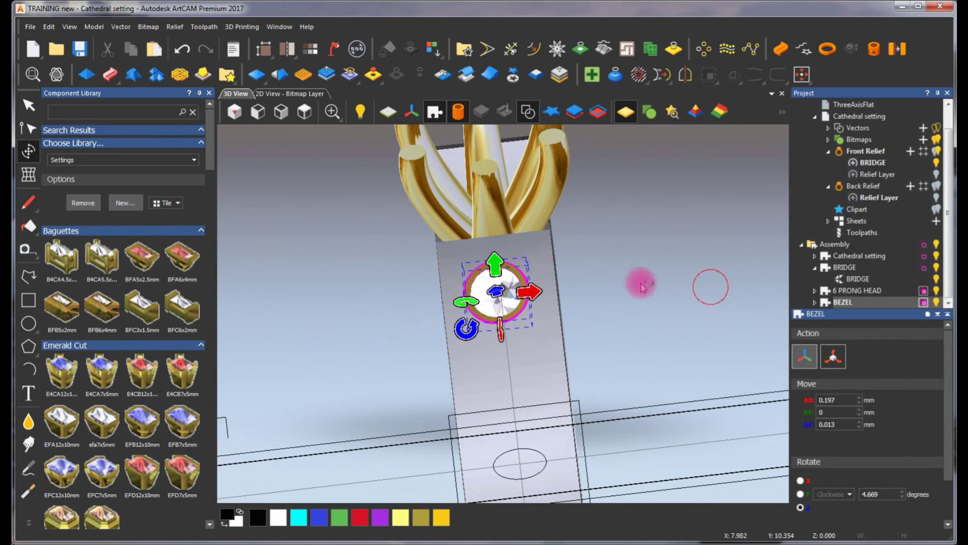
# In a side view of the ring, sink the BEZEL along its Z axis into the shoulder.
pyautogui.click(525, 111)
pyautogui.moveTo(600, 326); pyautogui.dragTo(255, 255)
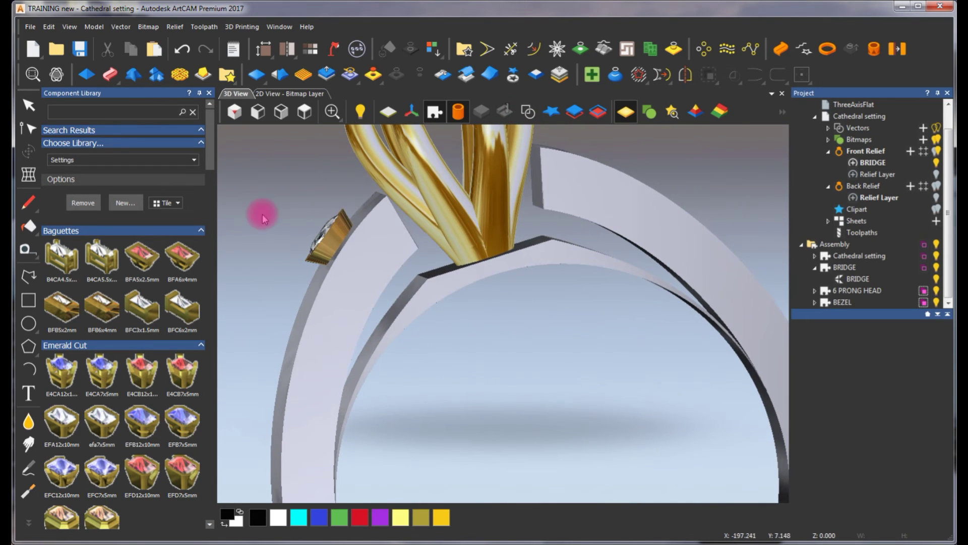
pyautogui.click(838, 303)
pyautogui.click(317, 247)
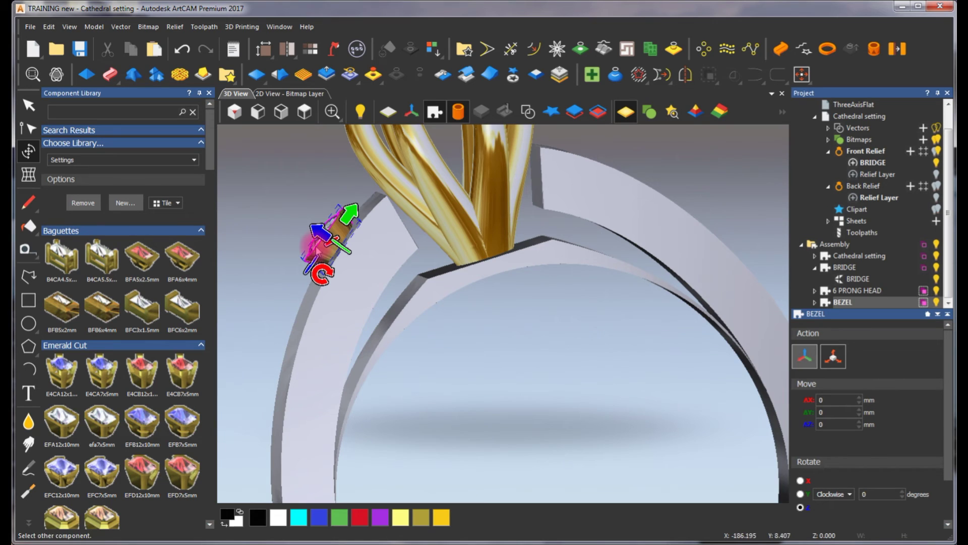
pyautogui.moveTo(317, 232); pyautogui.dragTo(327, 237)
pyautogui.click(328, 189)
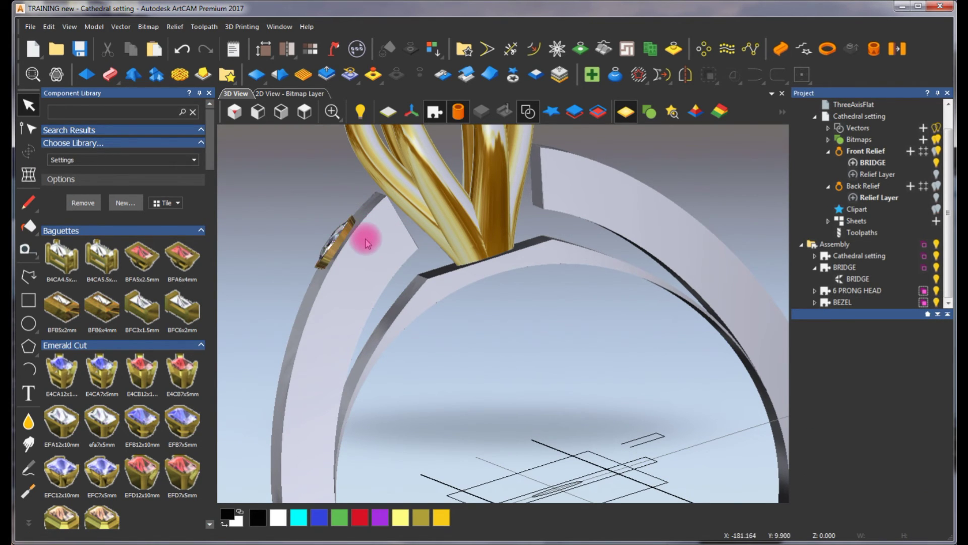
# Inspect the sunken bezel up close and in an isometric view of the ring, with the vectors hidden.
pyautogui.scroll(2, 365, 242)
pyautogui.moveTo(347, 306); pyautogui.dragTo(383, 292)
pyautogui.click(528, 113)
pyautogui.scroll(-3, 573, 345)
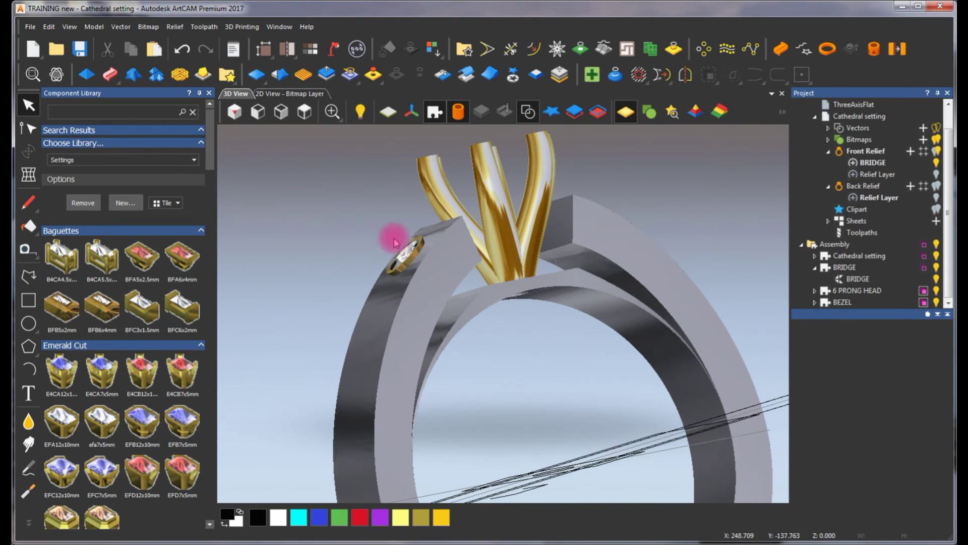
pyautogui.click(255, 115)
pyautogui.scroll(3, 458, 323)
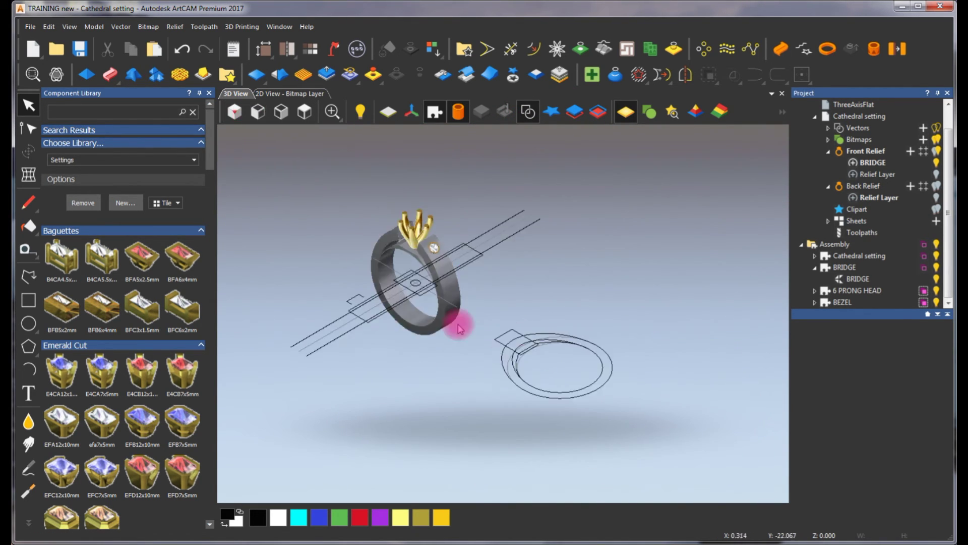
pyautogui.click(526, 116)
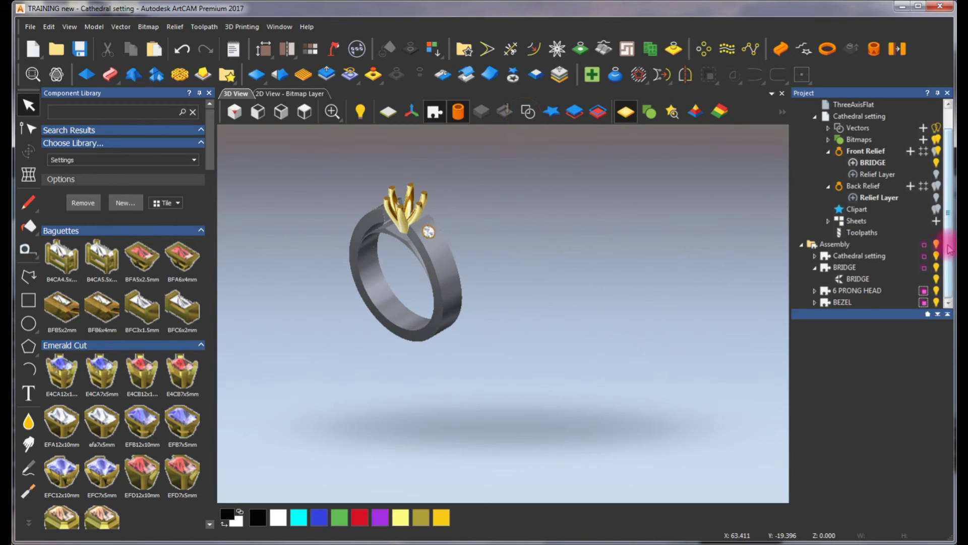
# Mirror a copy of the BEZEL in the ZX plane relative to the world centre, onto the opposite shoulder.
pyautogui.click(841, 307)
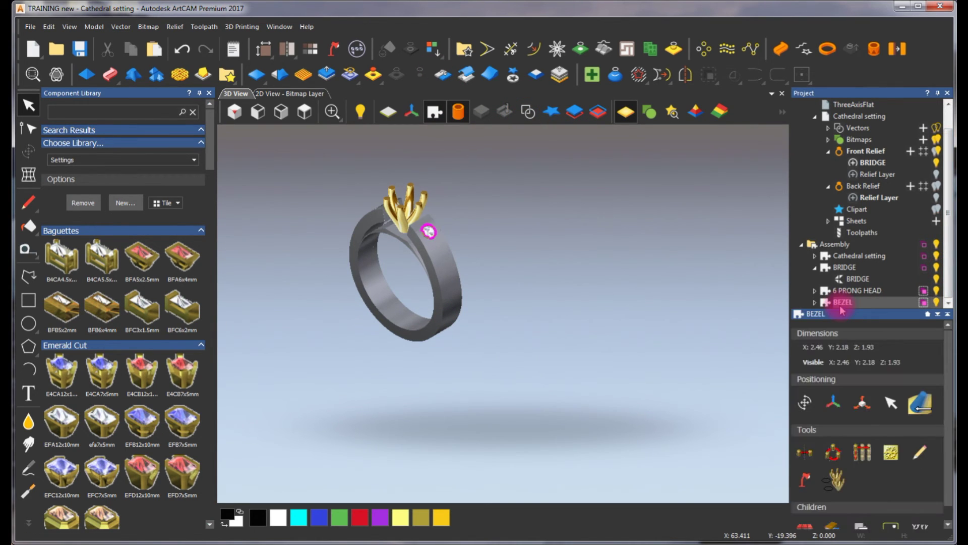
pyautogui.click(806, 456)
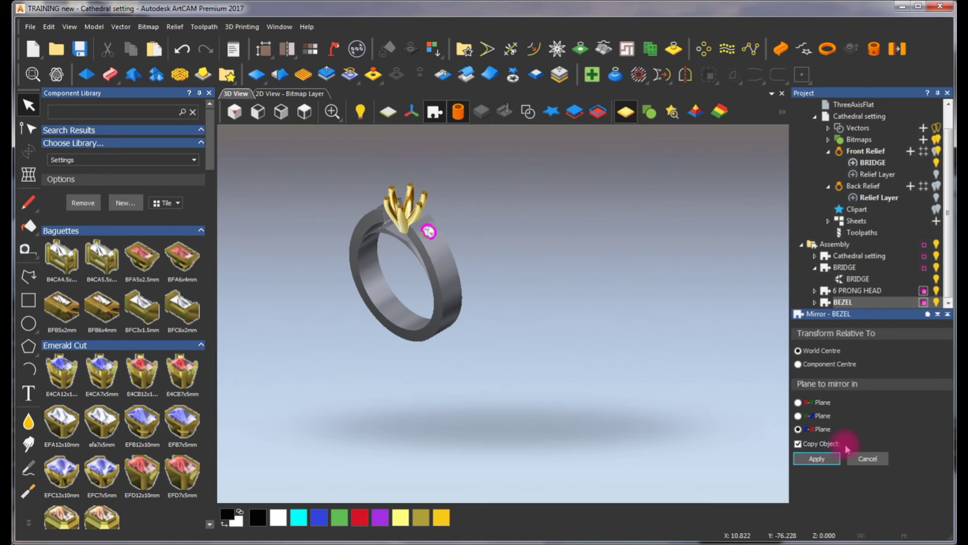
pyautogui.moveTo(422, 291); pyautogui.dragTo(526, 298)
pyautogui.scroll(5, 416, 250)
pyautogui.scroll(5, 512, 318)
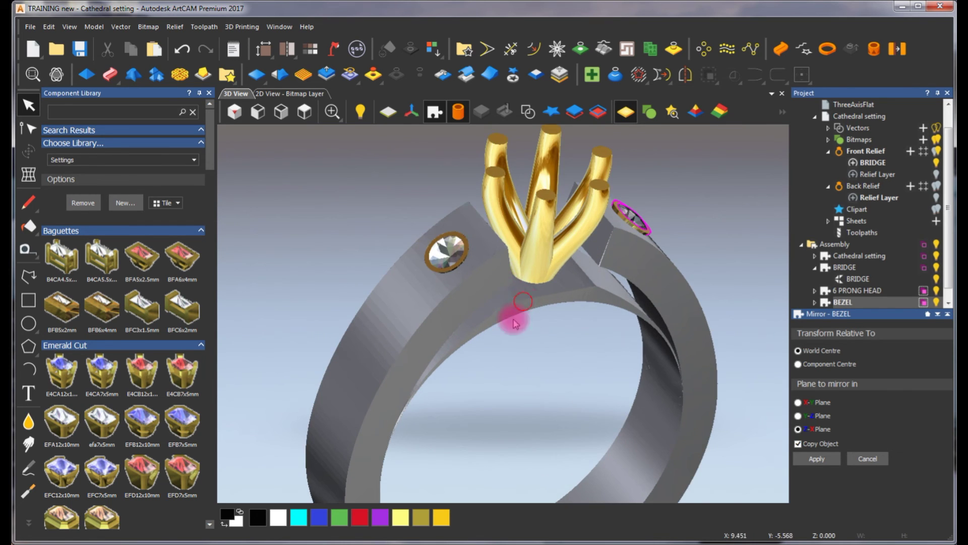
pyautogui.scroll(-3, 523, 305)
pyautogui.moveTo(417, 328); pyautogui.dragTo(525, 332)
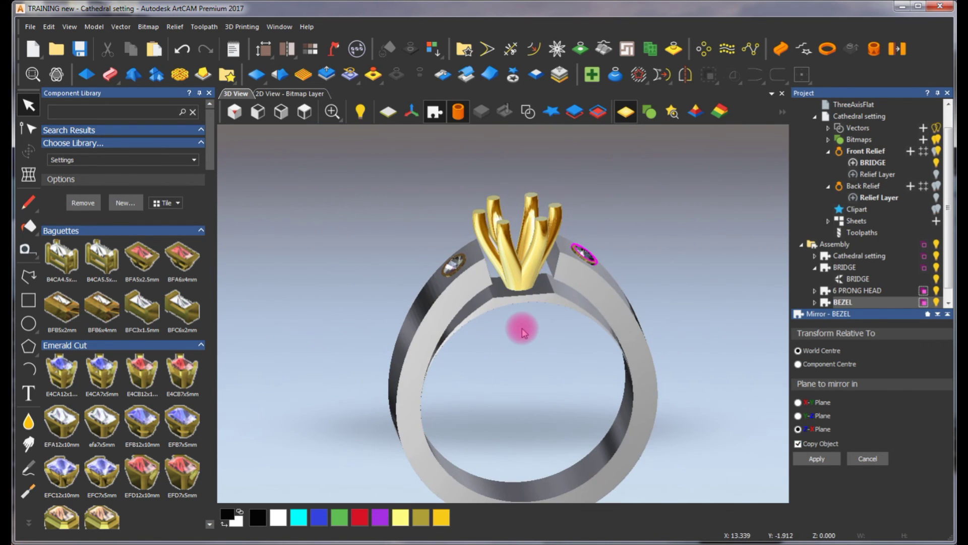
# Collapse the Assembly in the project tree, select it as a whole and view the ring from another angle.
pyautogui.click(816, 292)
pyautogui.click(803, 245)
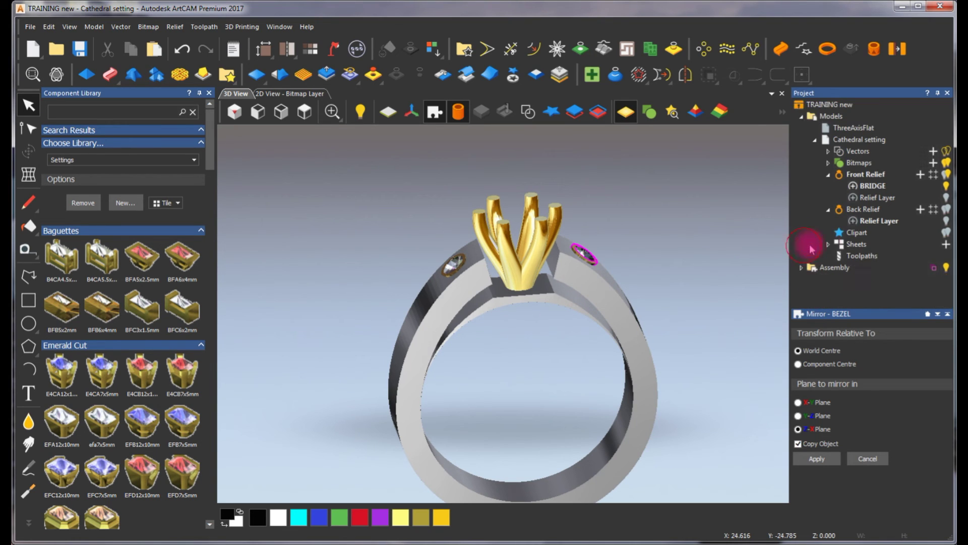
pyautogui.click(833, 268)
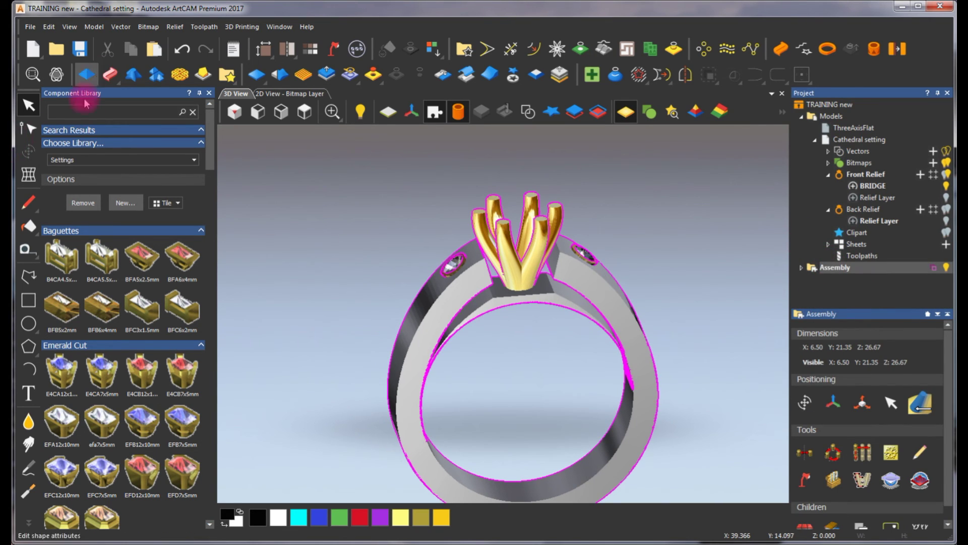
pyautogui.click(56, 75)
pyautogui.moveTo(565, 396); pyautogui.dragTo(825, 348)
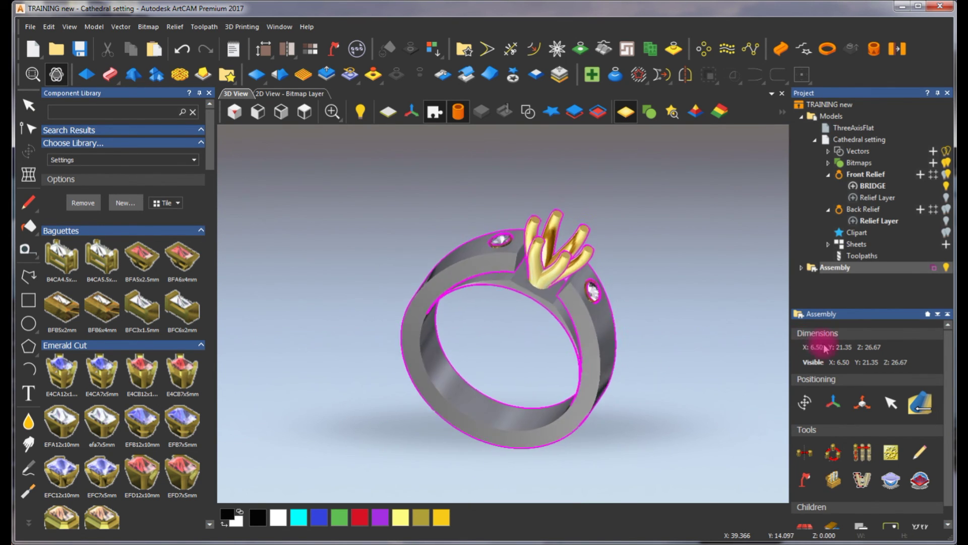
# Deselect the Assembly and examine the ring's head, bridge and both shoulder bezels from several angles.
pyautogui.click(830, 115)
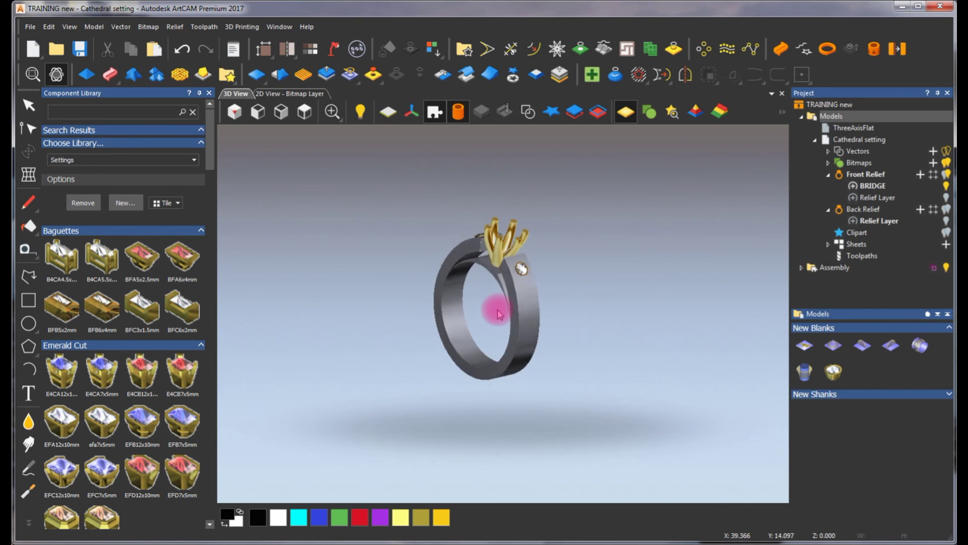
pyautogui.moveTo(560, 352); pyautogui.dragTo(544, 288)
pyautogui.scroll(3, 530, 323)
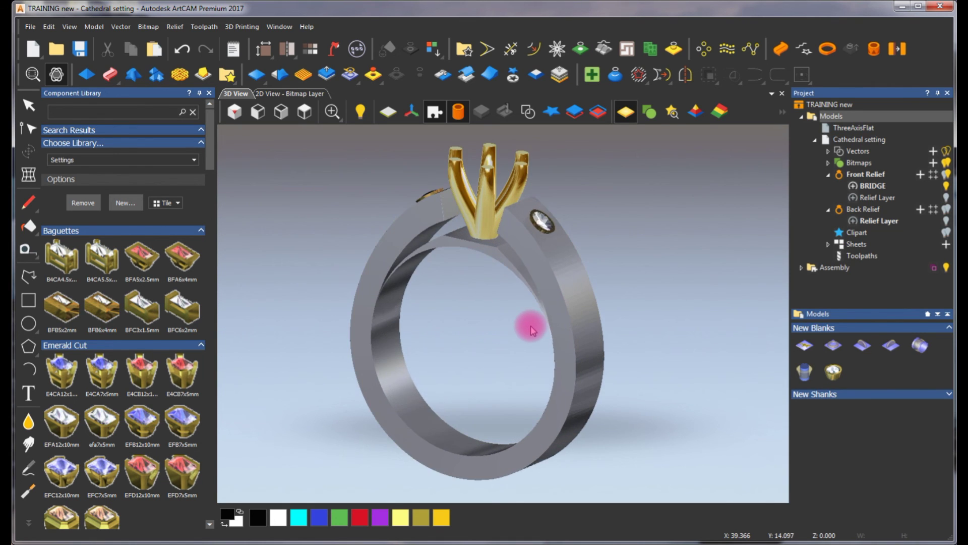
pyautogui.moveTo(634, 331); pyautogui.dragTo(524, 376)
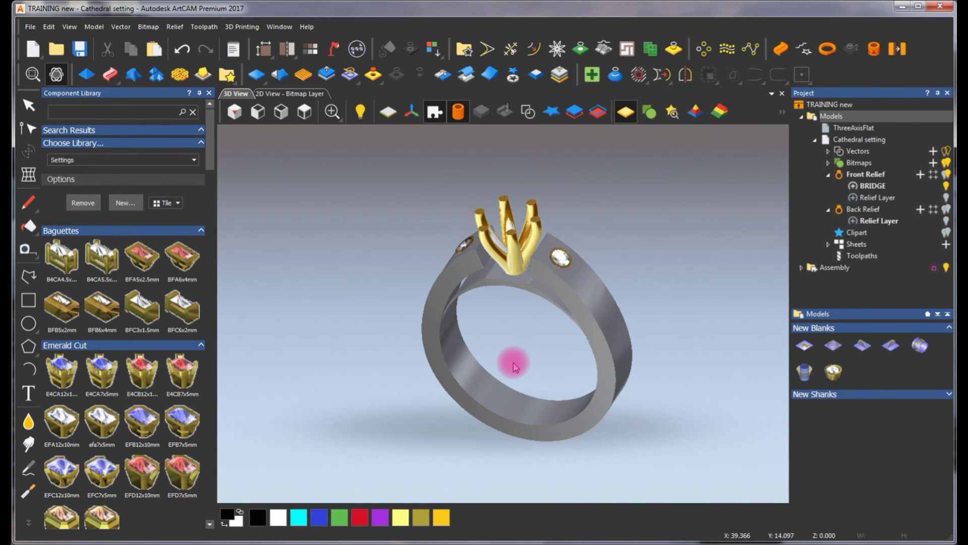
pyautogui.moveTo(513, 367); pyautogui.dragTo(494, 292)
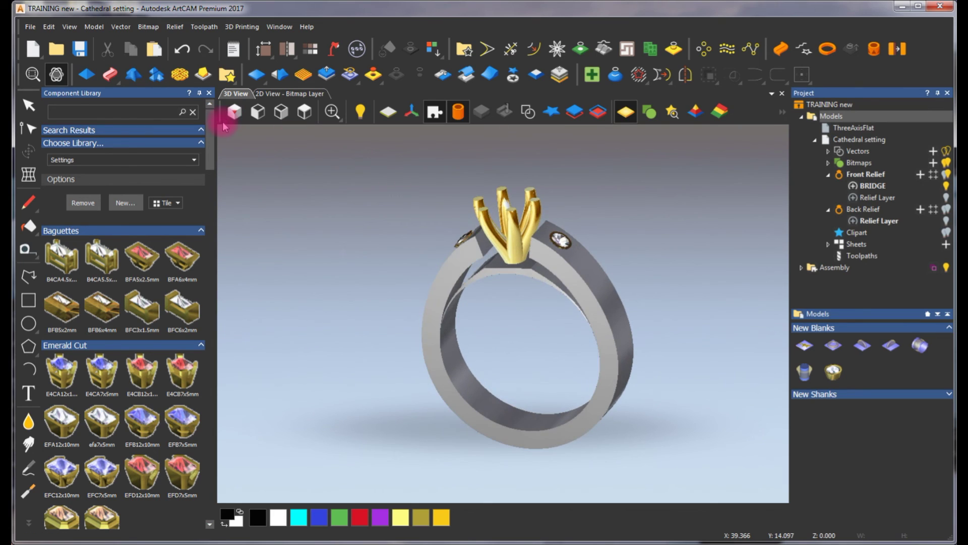